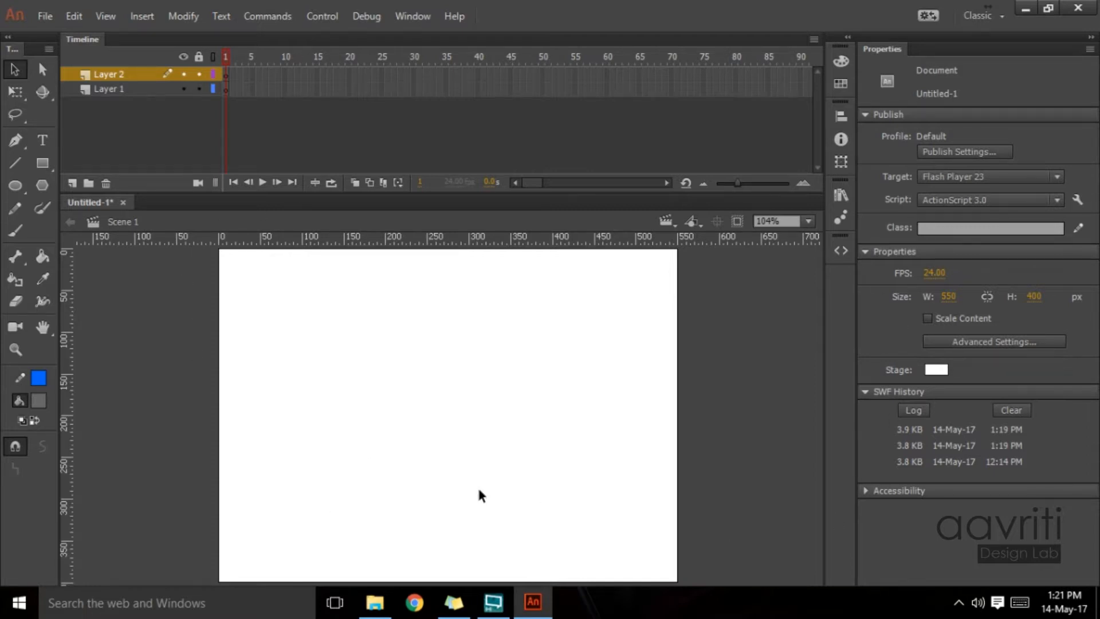
Step: Close the Untitled-1 document without saving it and create a new ActionScript 3.0 document
click(123, 202)
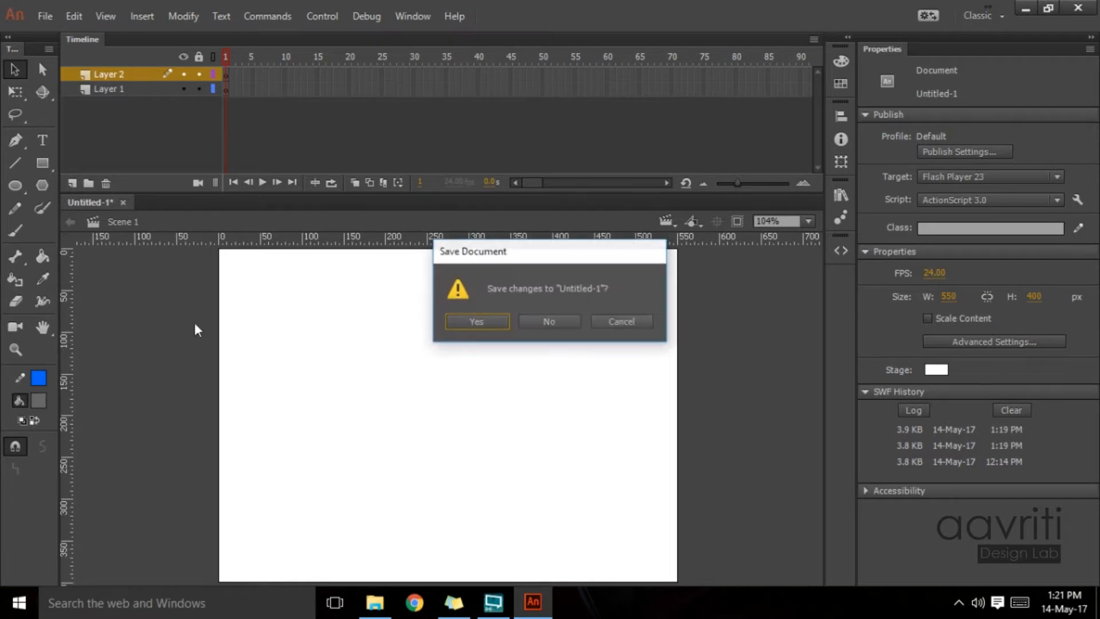
click(528, 319)
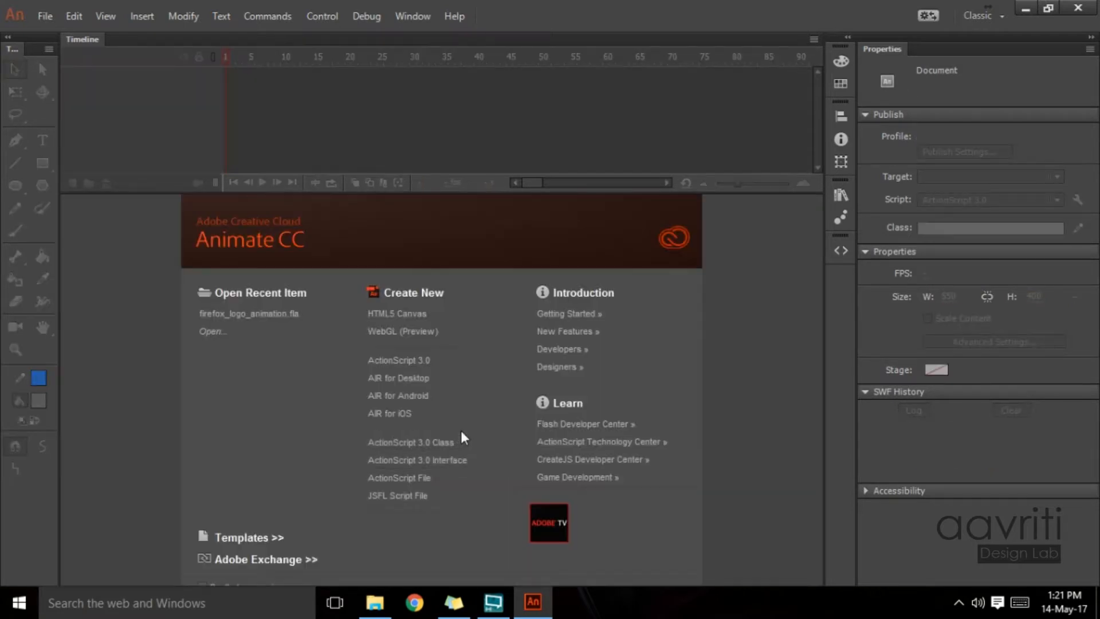
click(430, 360)
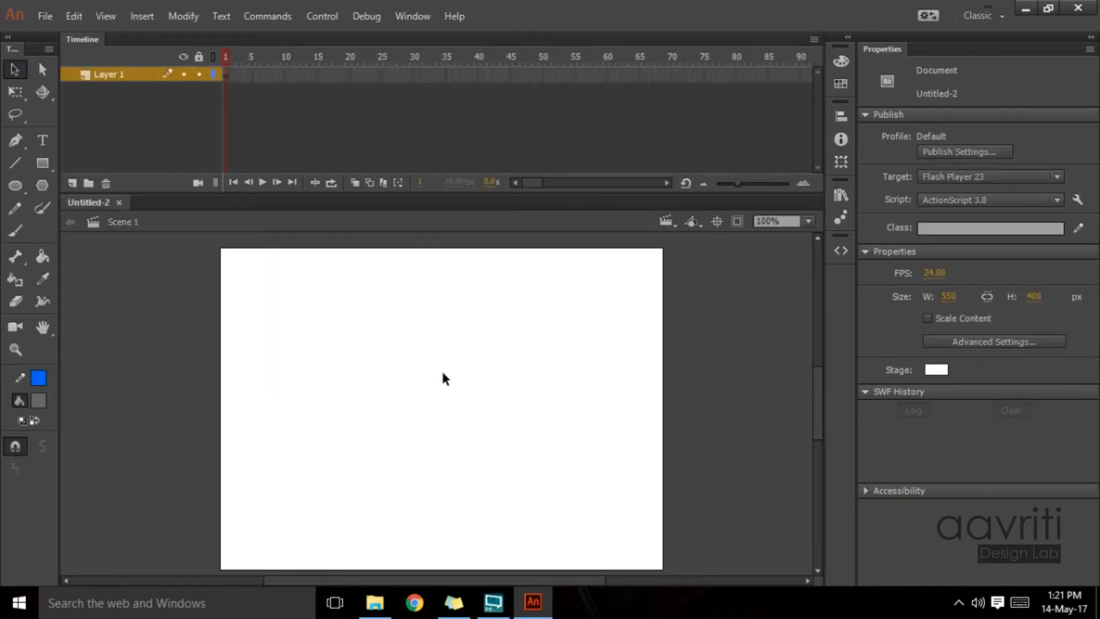
Step: Draw a rectangle about 95 by 20 px in the upper middle of the stage and delete its blue outline
click(38, 168)
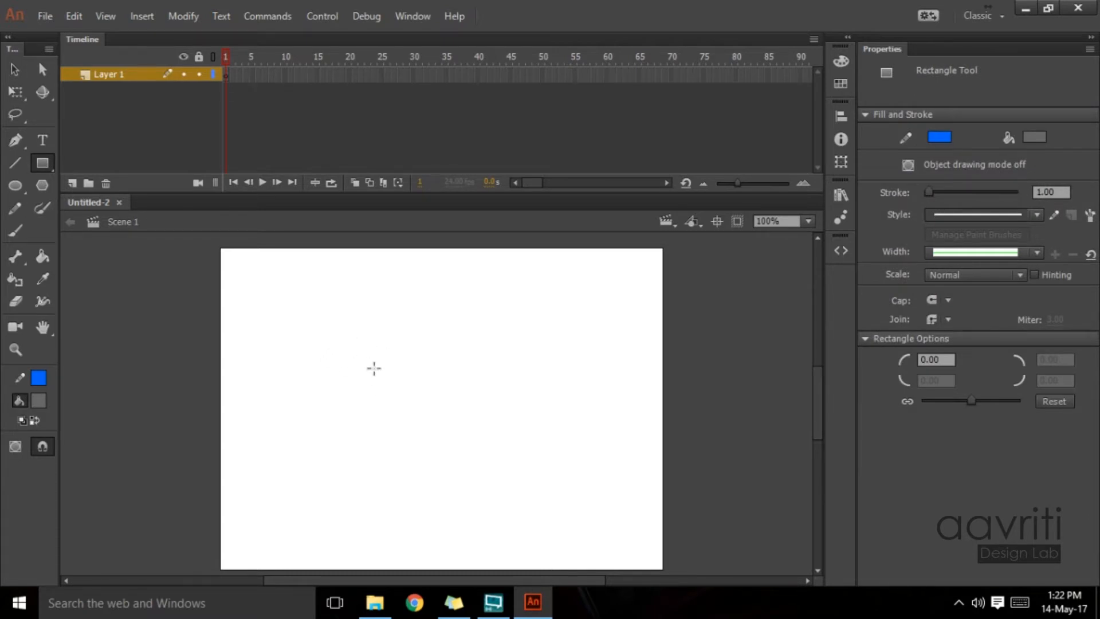
drag(359, 340, 436, 357)
click(15, 69)
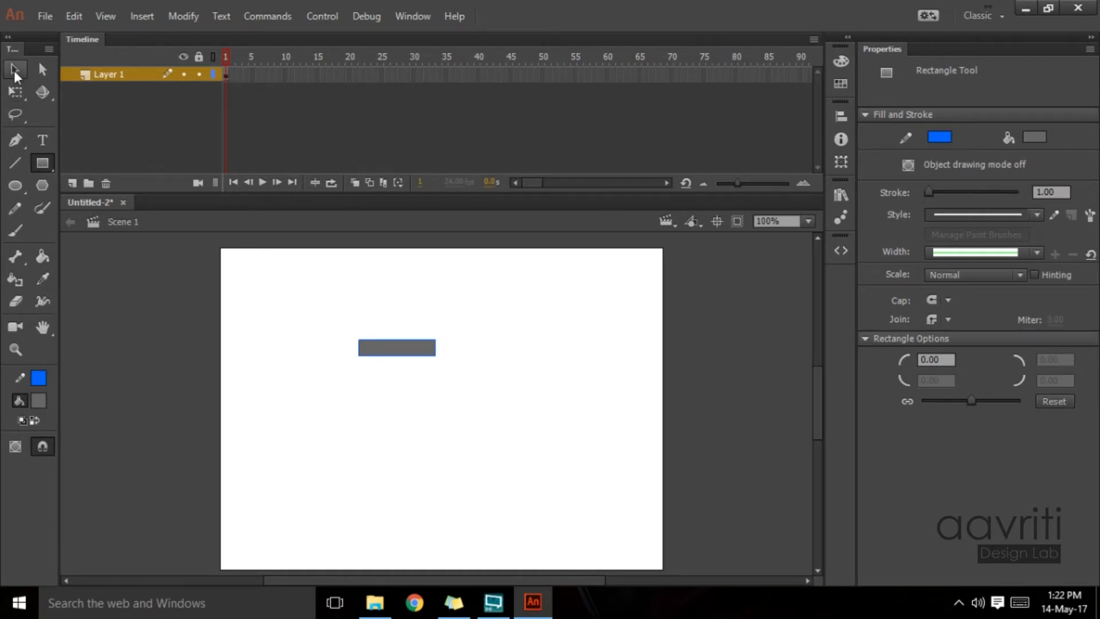
double_click(390, 356)
key(Delete)
Step: Change the rectangle's fill to a darker grey
click(386, 354)
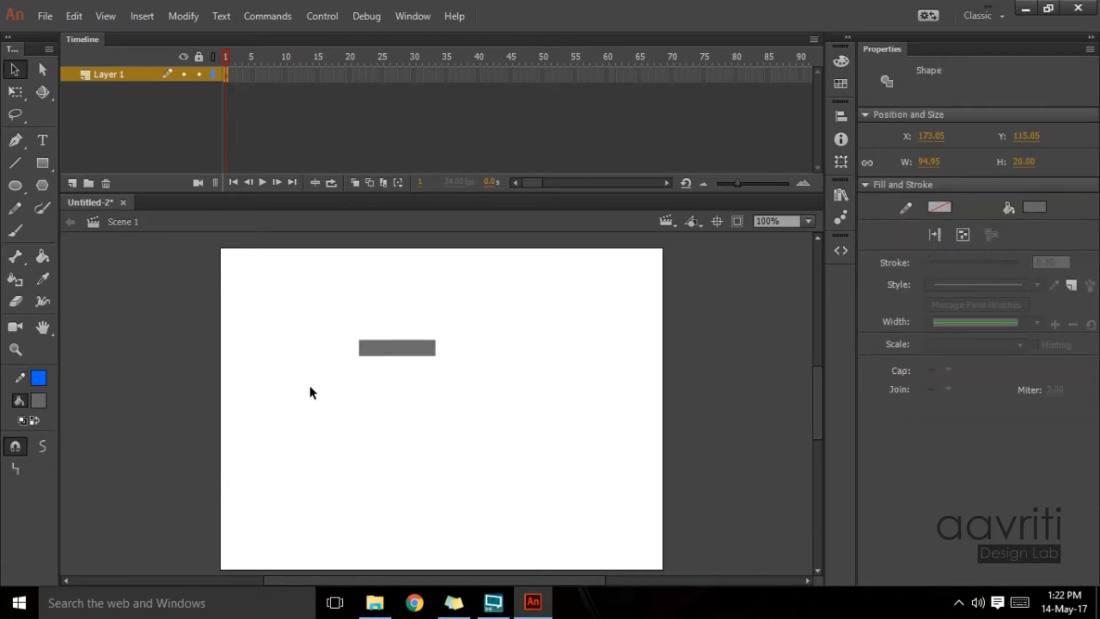
click(38, 400)
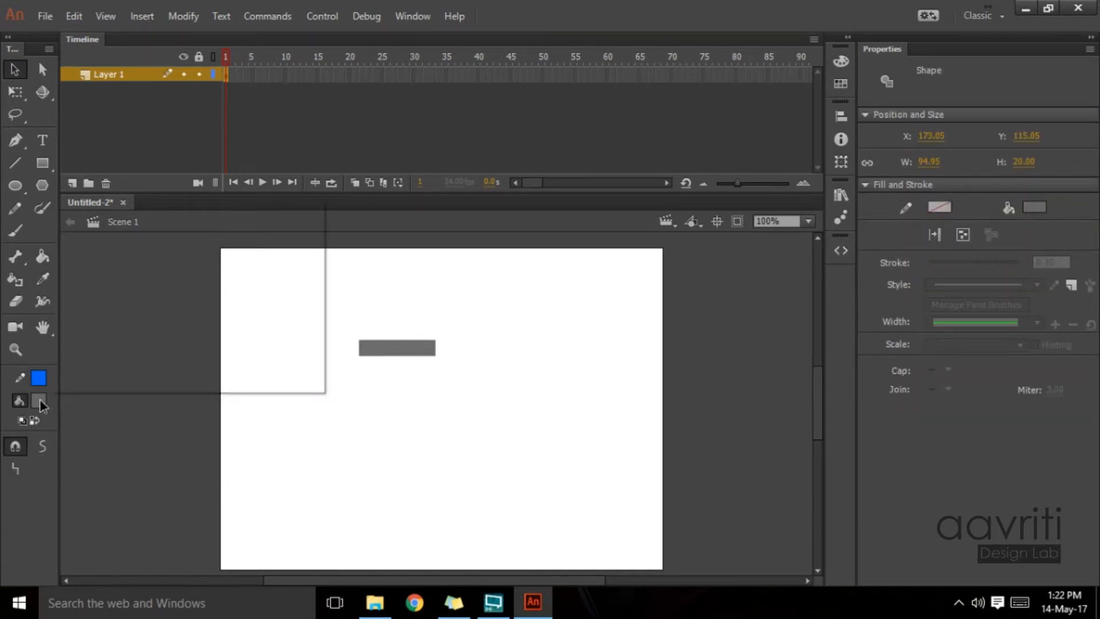
click(99, 253)
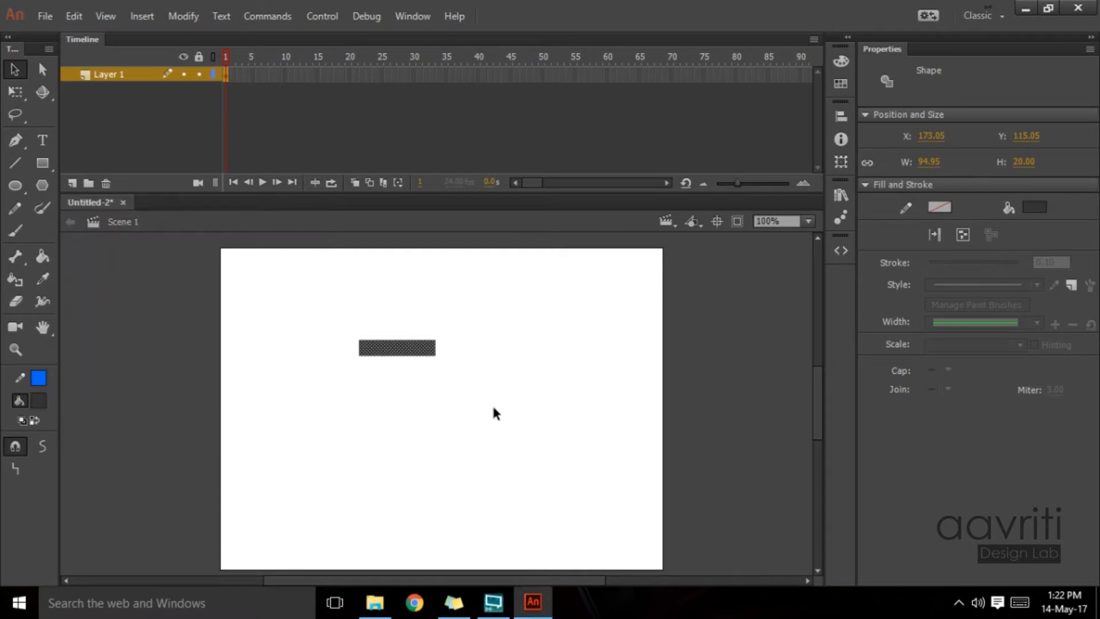
click(492, 403)
Step: Convert the dark grey rectangle to a Button symbol named home and check it in the library
key(ctrl+equal)
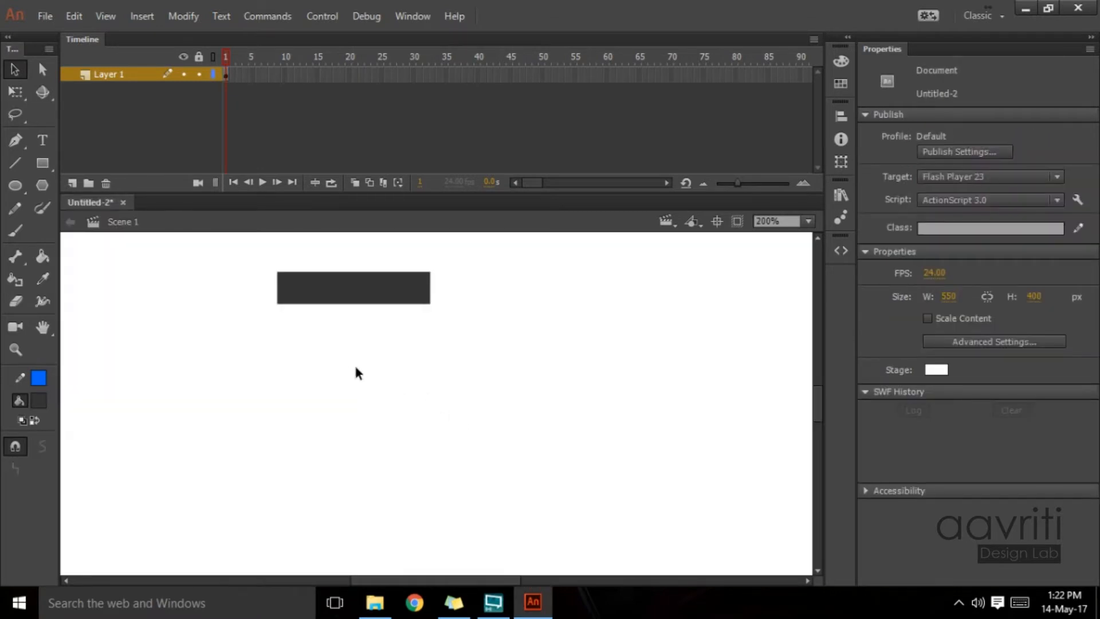
click(348, 286)
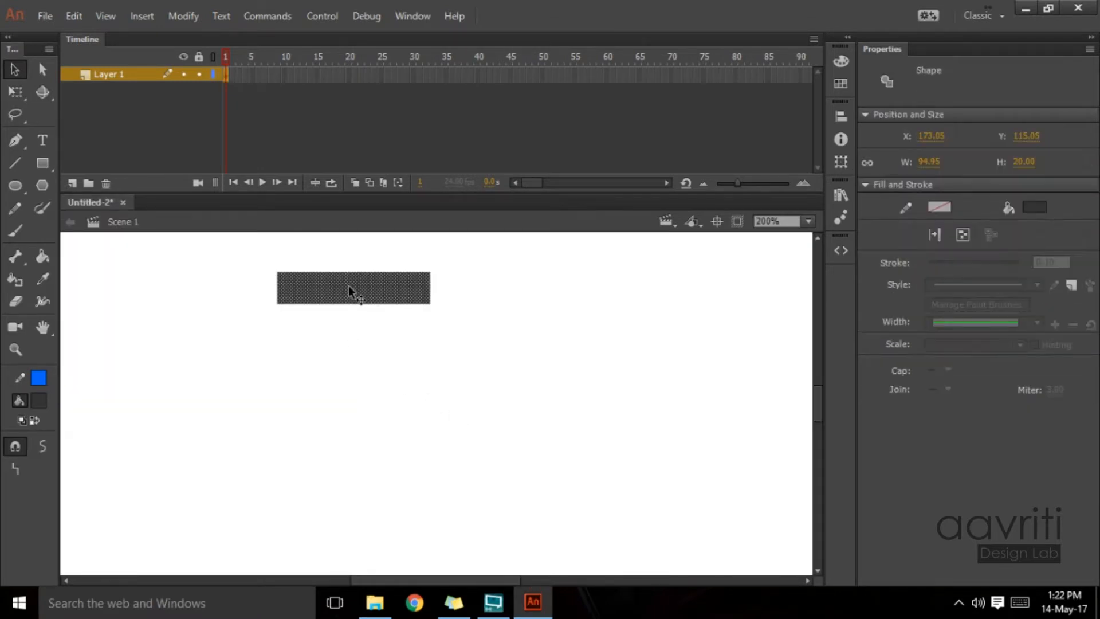
key(F8)
click(546, 264)
click(536, 295)
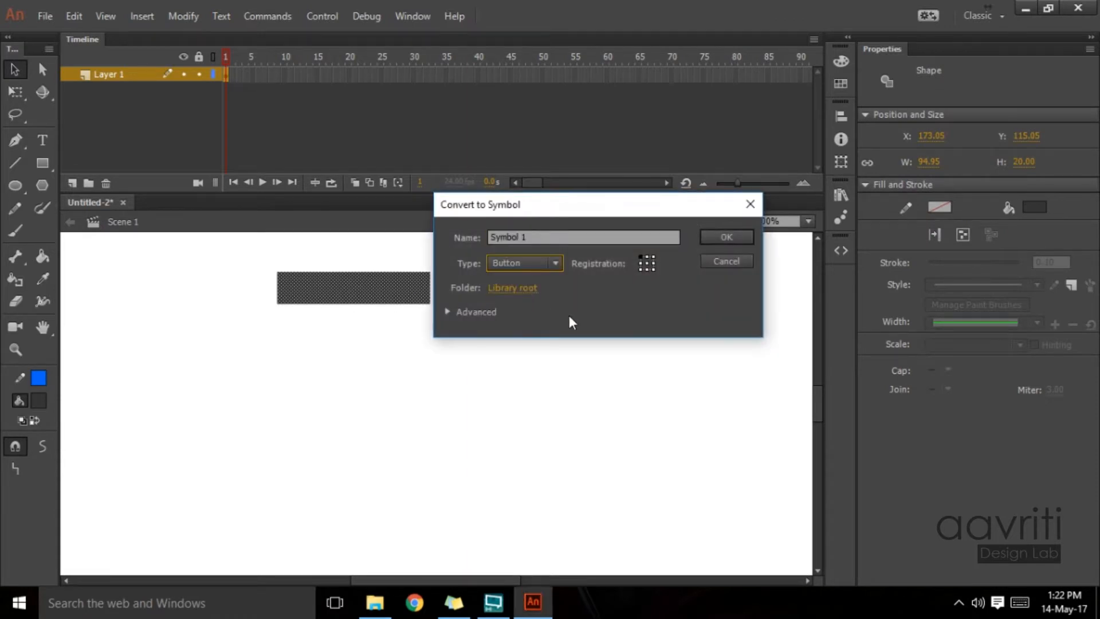
key(shift+Tab)
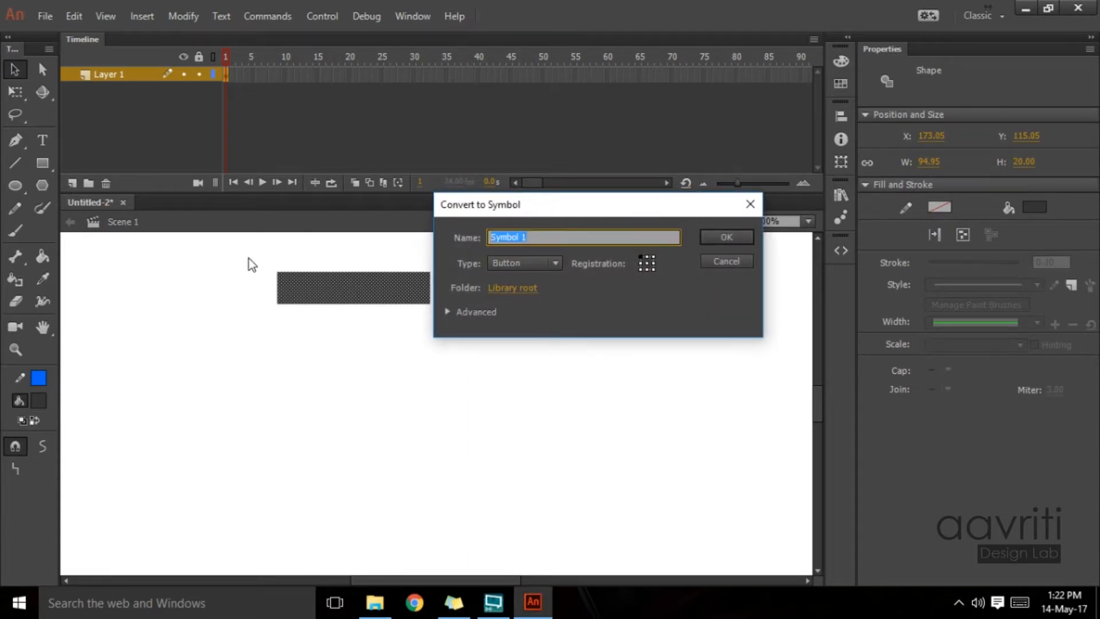
text(home)
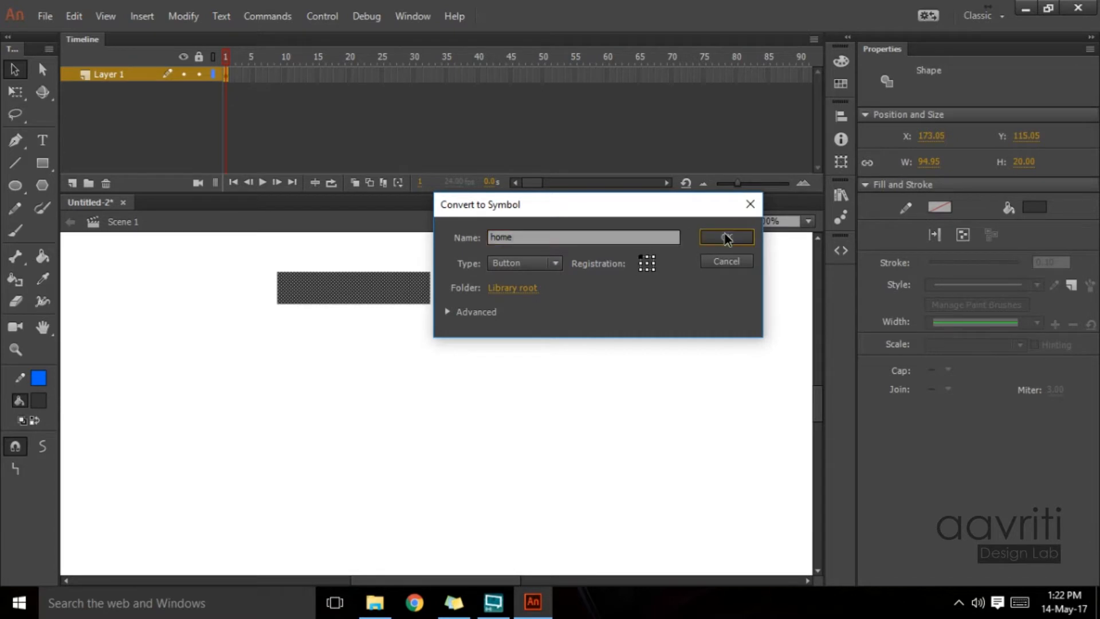
click(727, 237)
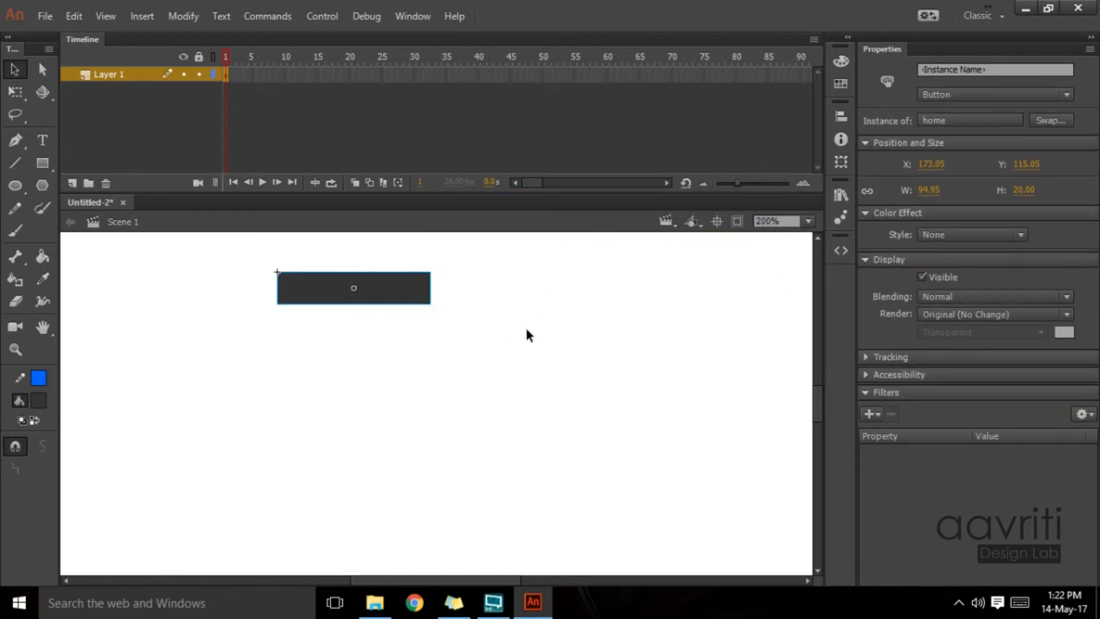
click(838, 195)
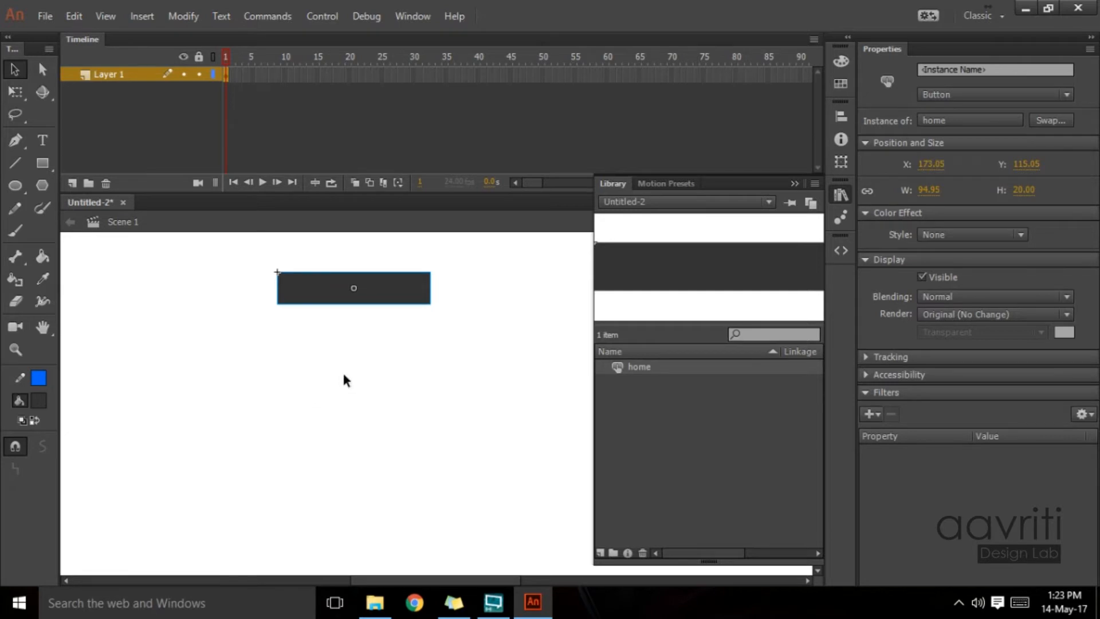
click(795, 182)
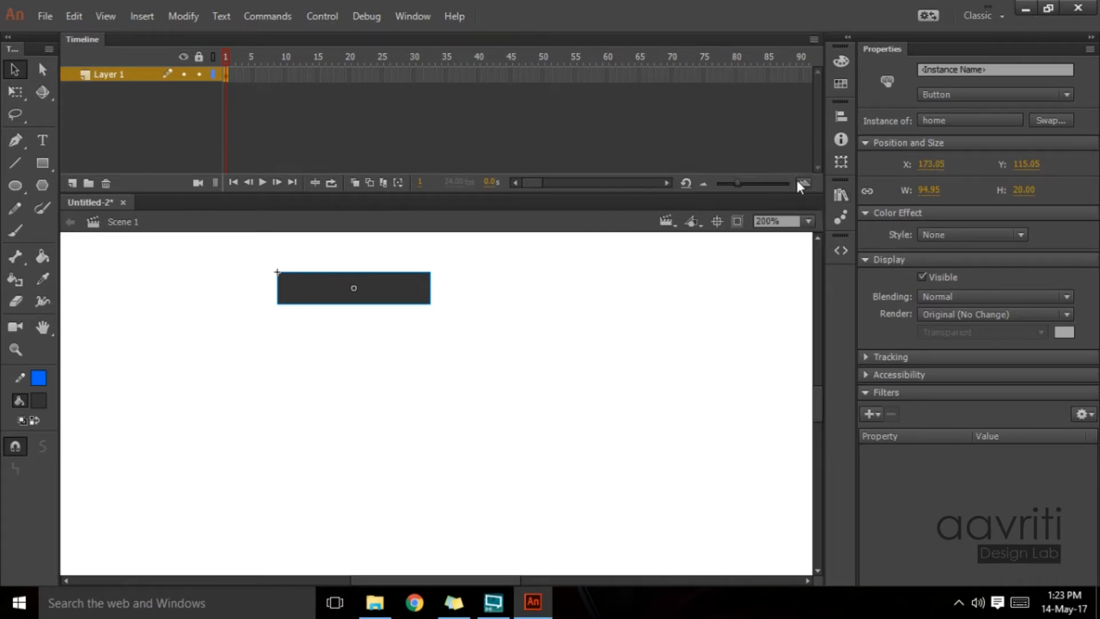
Step: Open the home button symbol for editing and add a new layer above the rectangle's layer
double_click(388, 284)
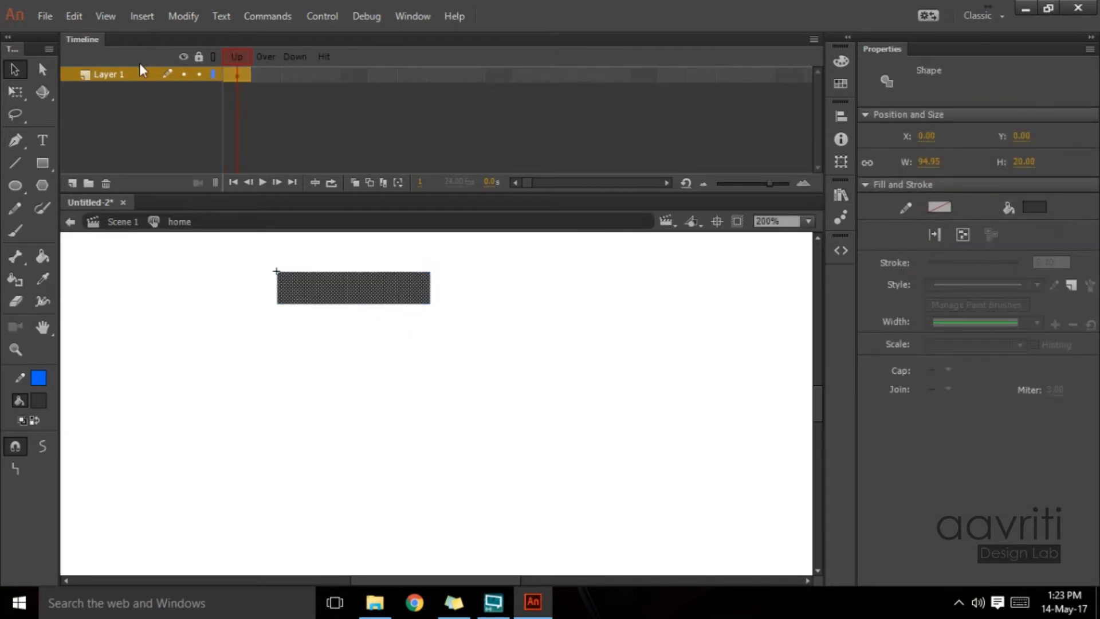
click(73, 182)
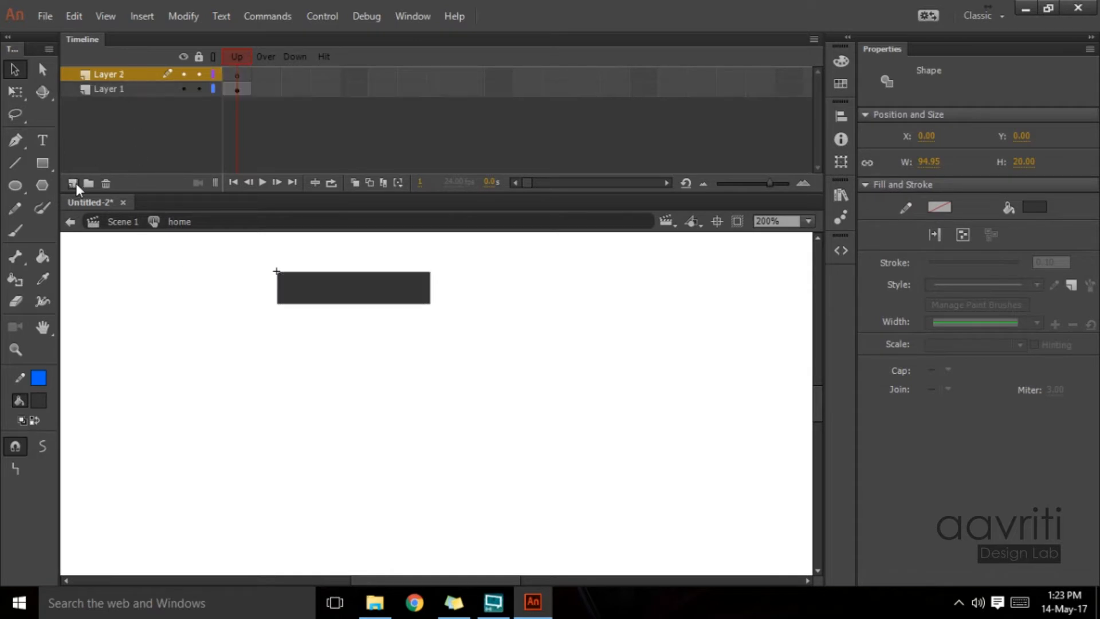
click(235, 74)
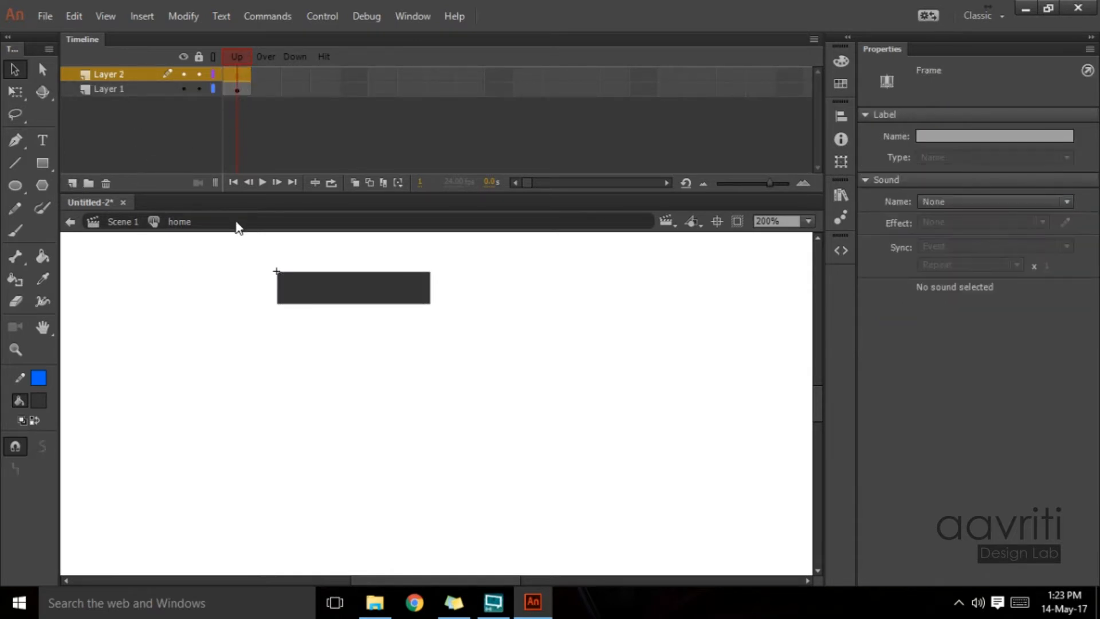
Step: Insert a keyframe for the Over state on Layer 1 and fill its rectangle with black #000000
click(266, 89)
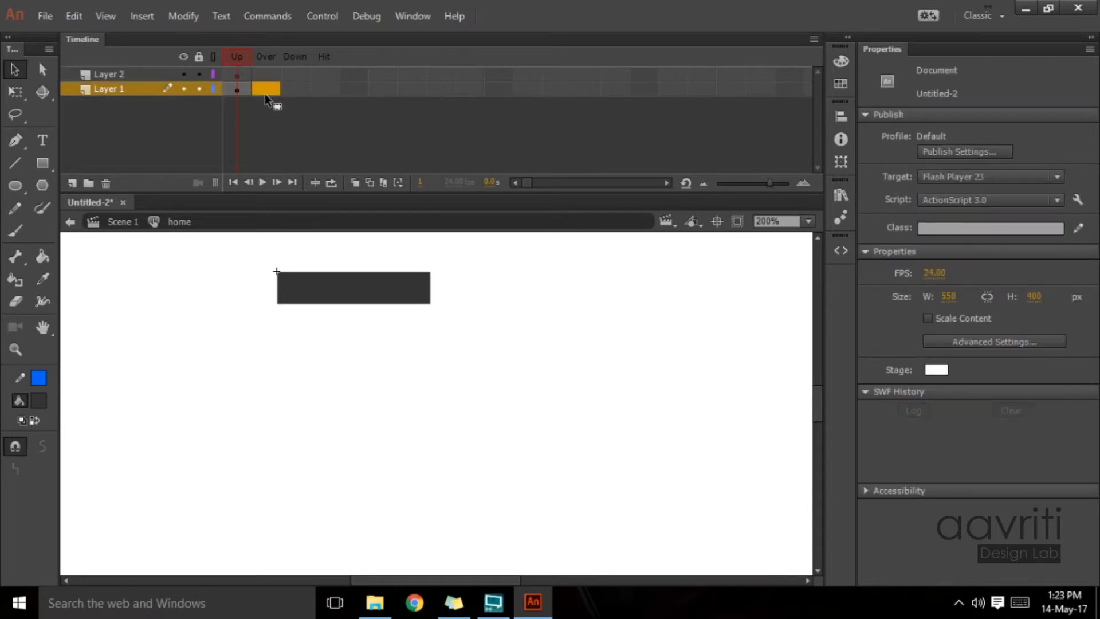
key(F6)
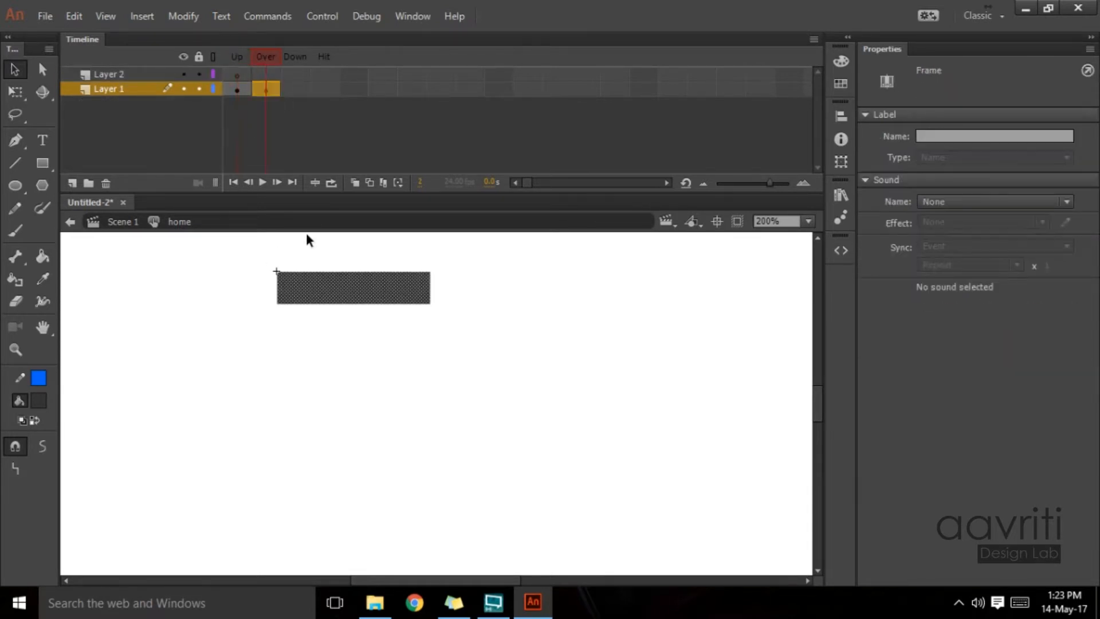
click(39, 402)
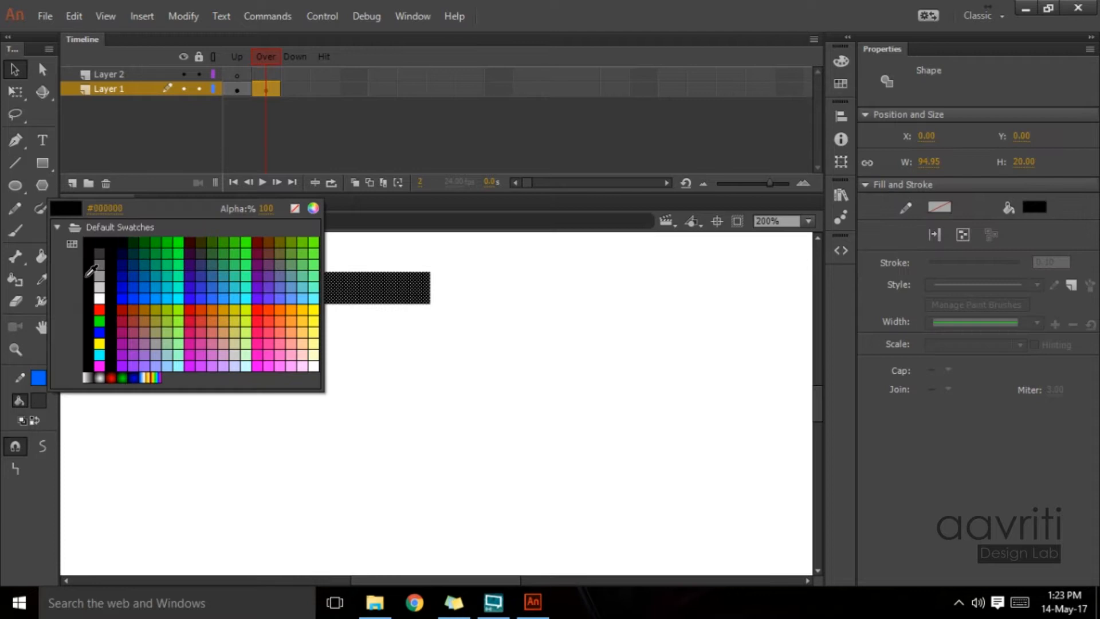
click(98, 240)
Step: Insert keyframes for the Down state on both Layer 1 and Layer 2
click(298, 91)
key(F6)
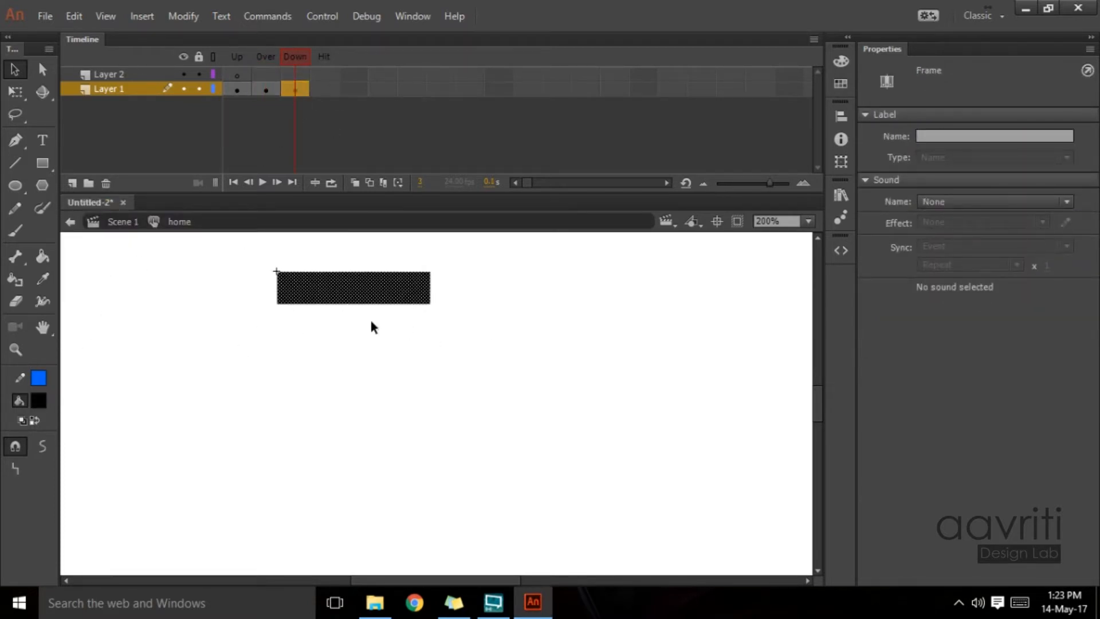
click(242, 74)
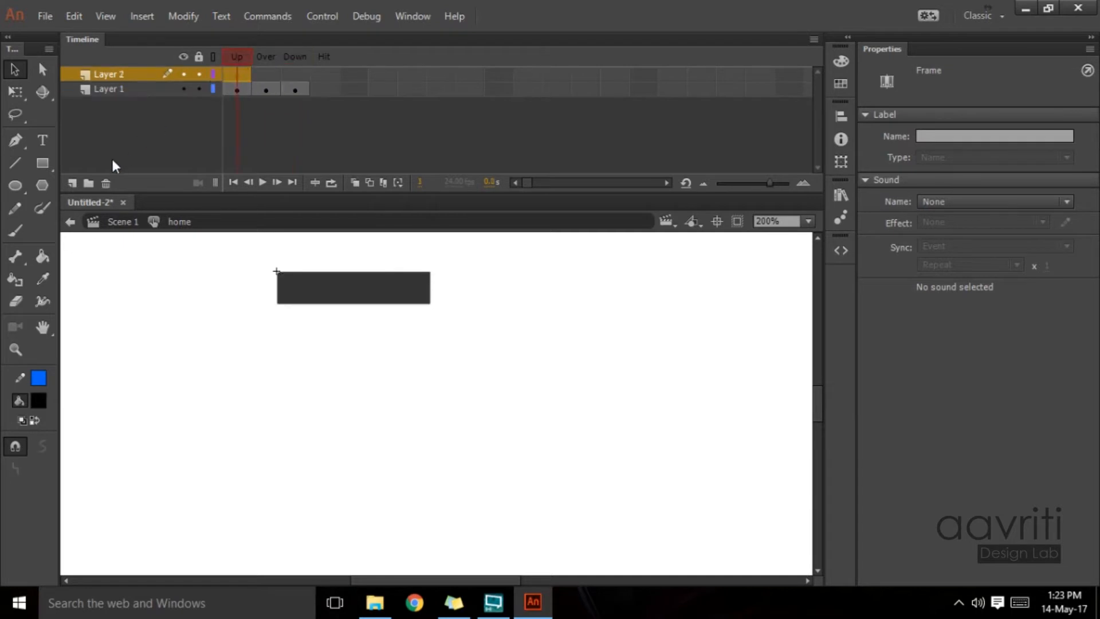
click(295, 76)
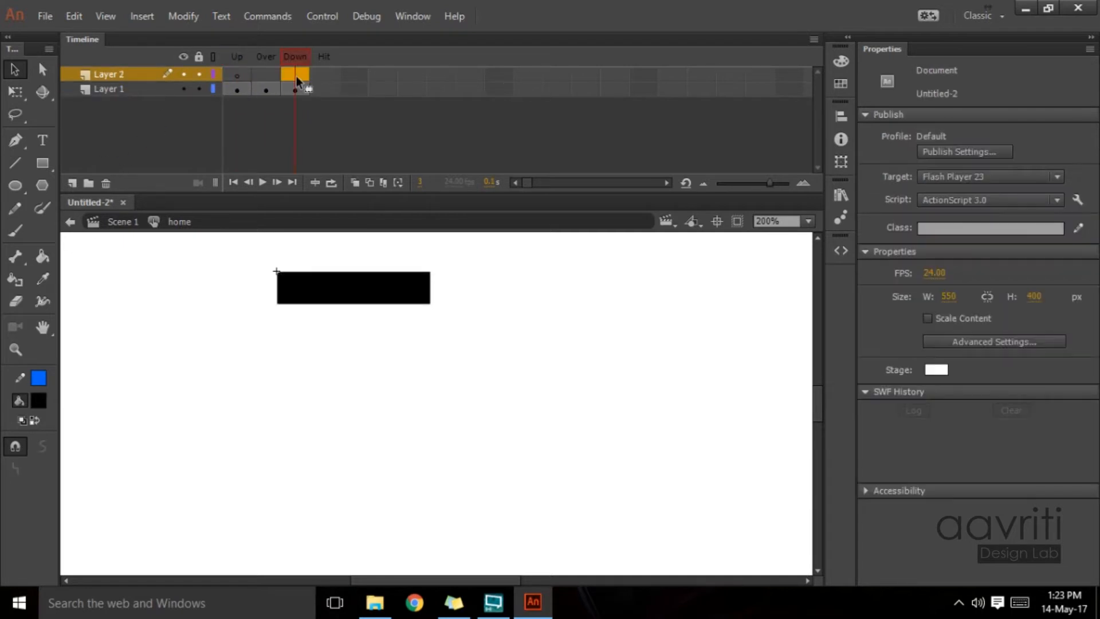
key(F6)
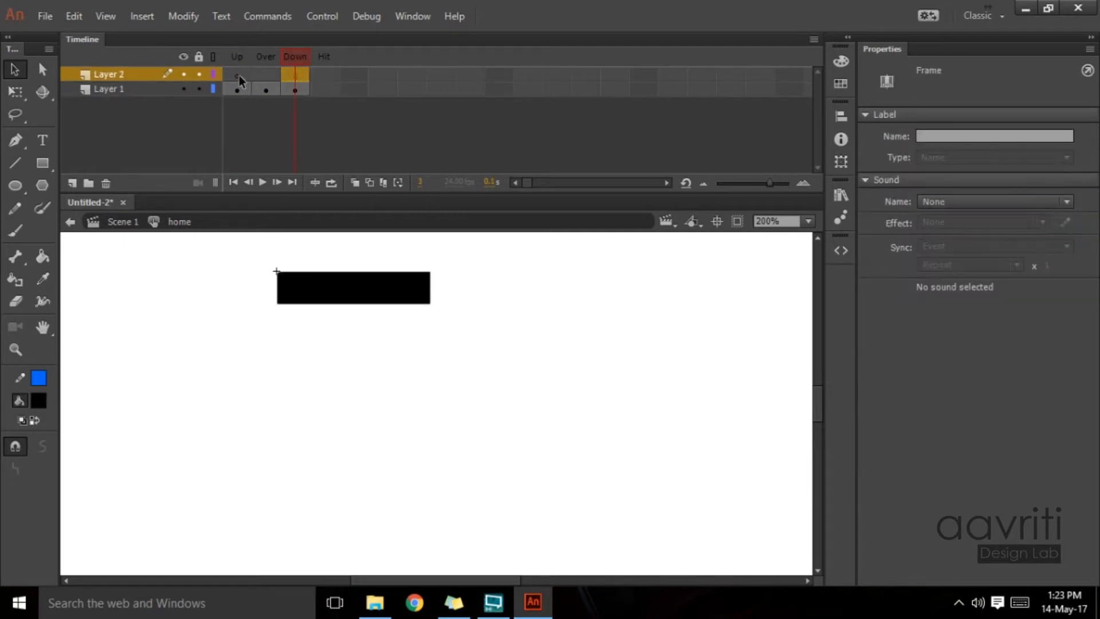
click(239, 75)
click(293, 75)
Step: Add a static text box about 77.5 px wide reading HOME in the Up frame of Layer 2
click(237, 77)
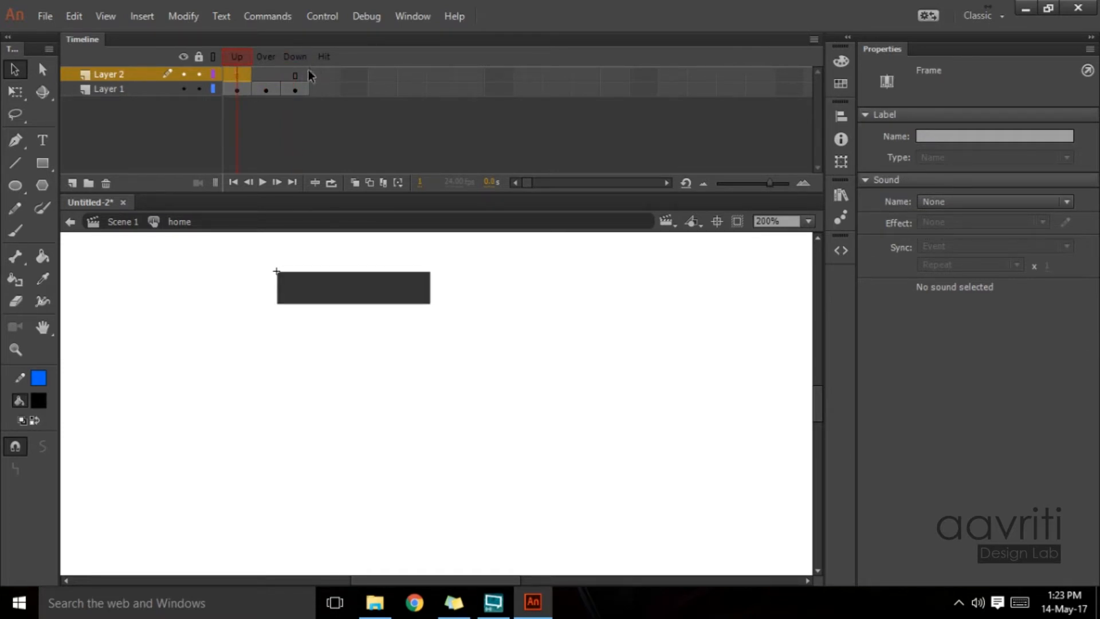
click(42, 141)
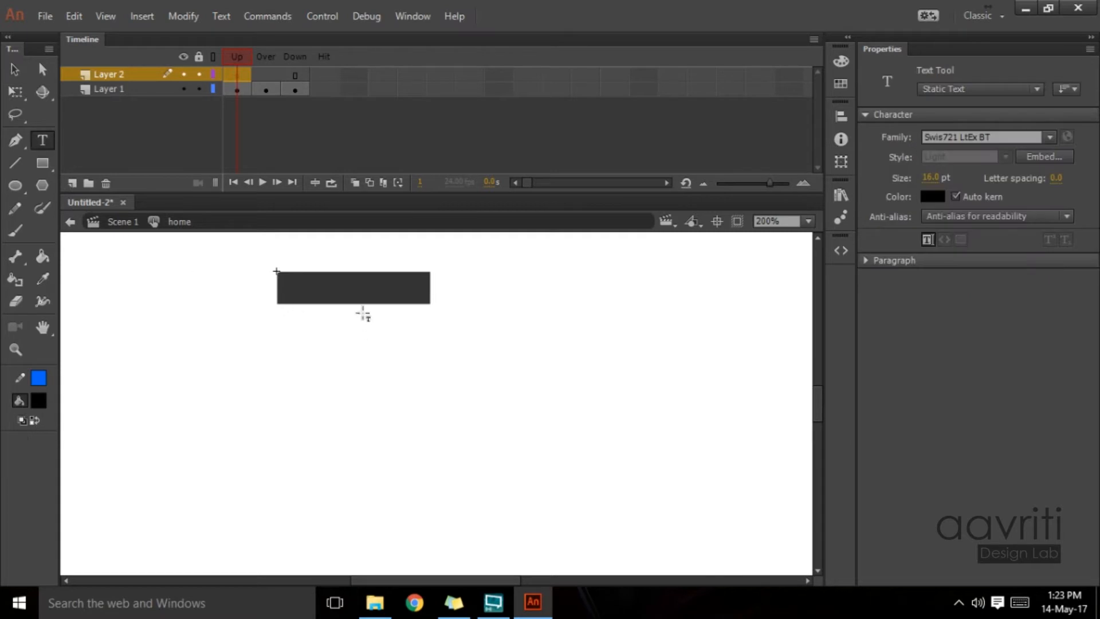
drag(293, 262, 412, 293)
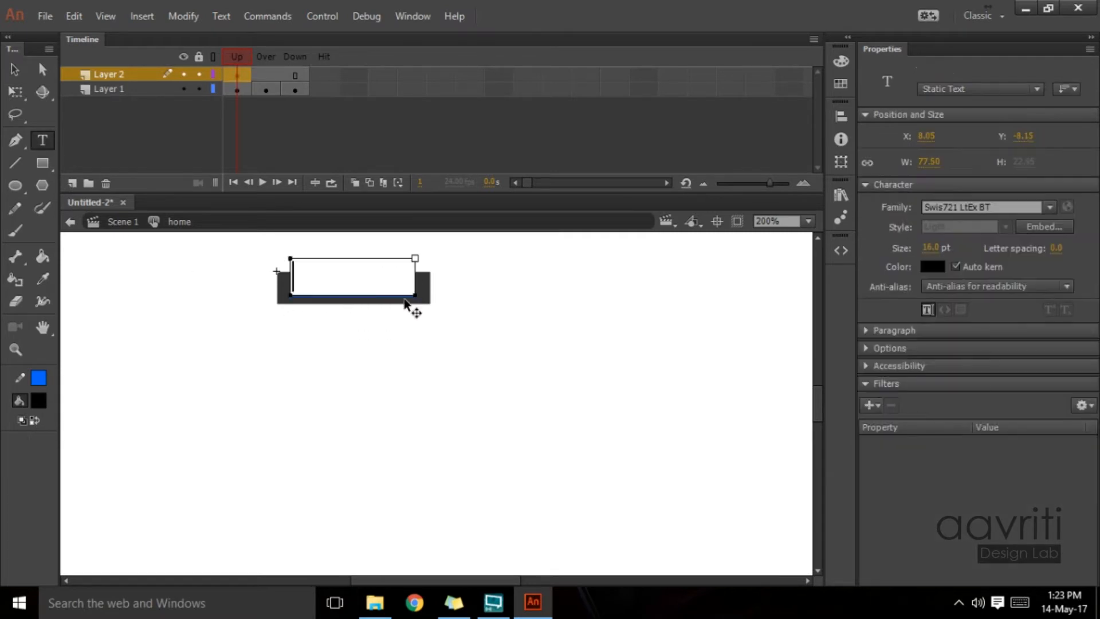
text(HOme)
key(BackSpace)
key(BackSpace)
key(BackSpace)
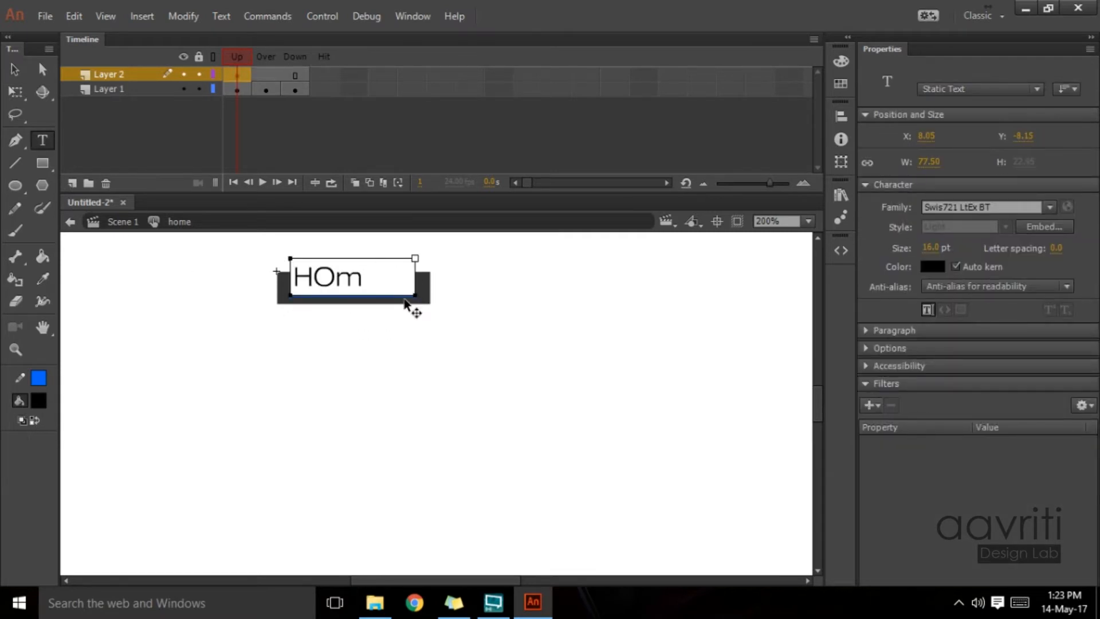
text(OME)
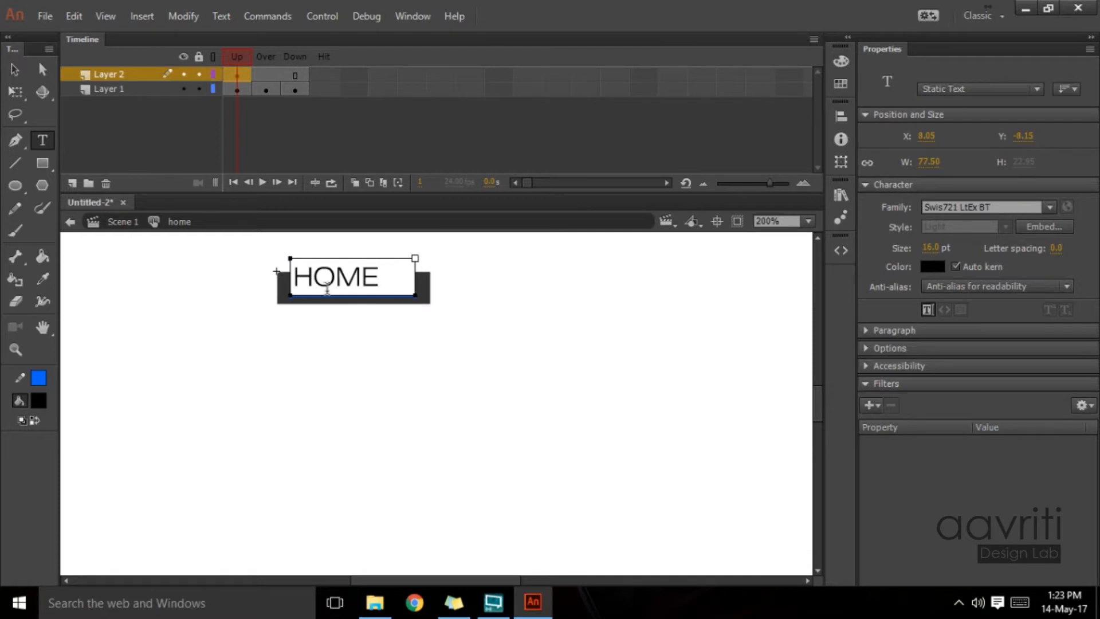
Step: Set the HOME text's font size to 12 pt
click(14, 69)
click(931, 248)
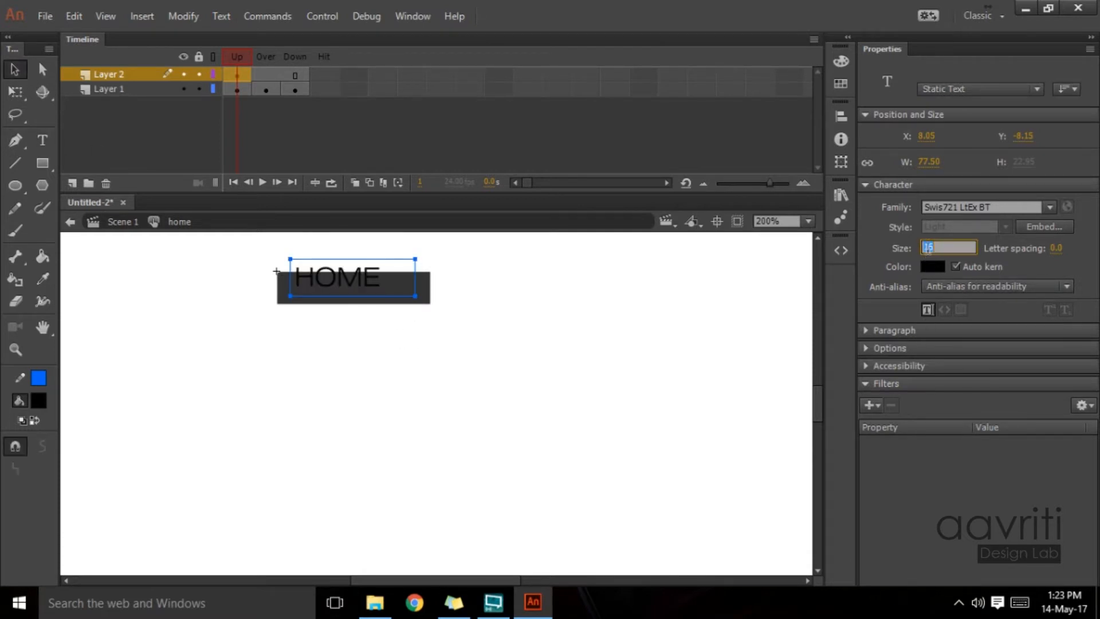
text(12)
key(Return)
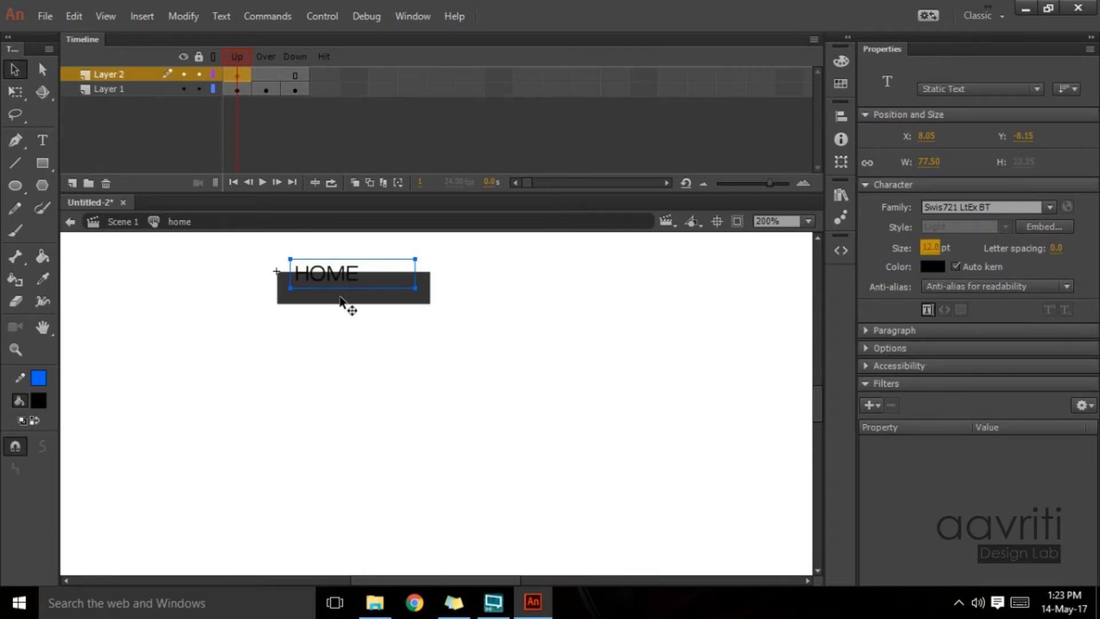
Step: Move the HOME text onto the rectangle at about X 14.55, Y 0 and centre-align its paragraph
drag(346, 282, 361, 299)
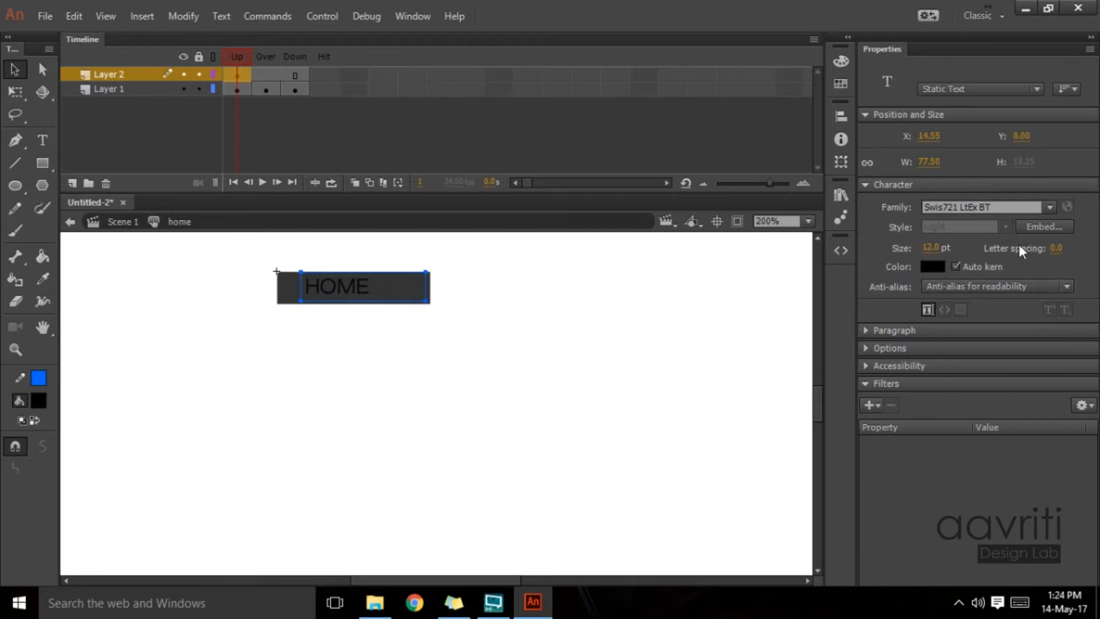
click(865, 331)
click(945, 352)
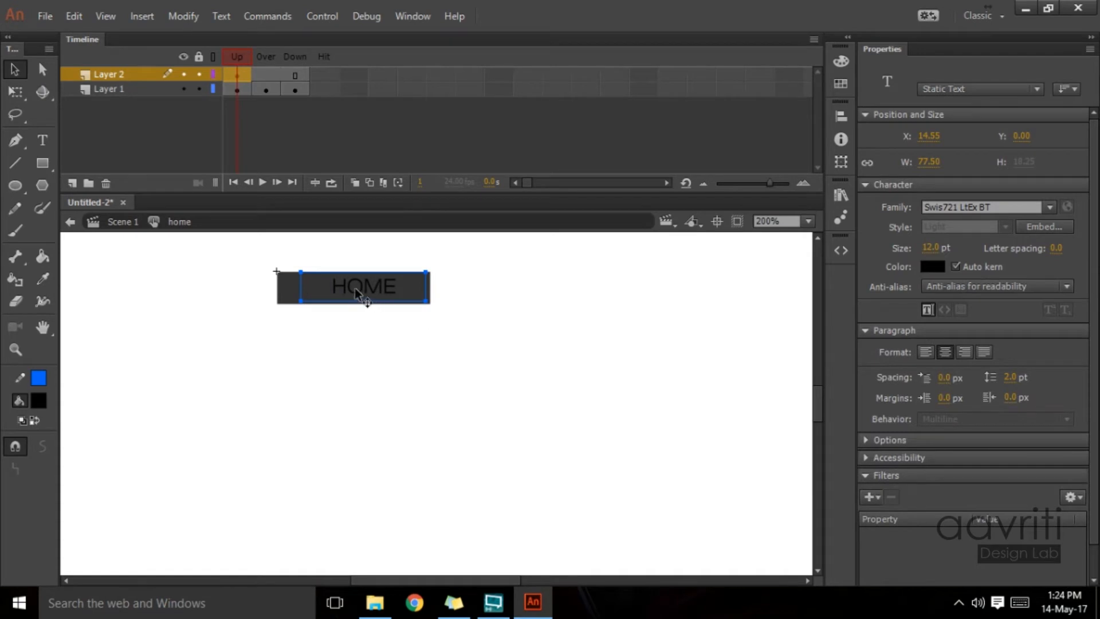
Step: Reposition the HOME text within the rectangle to X 7.05, Y 1.00
drag(355, 288, 338, 291)
key(Down)
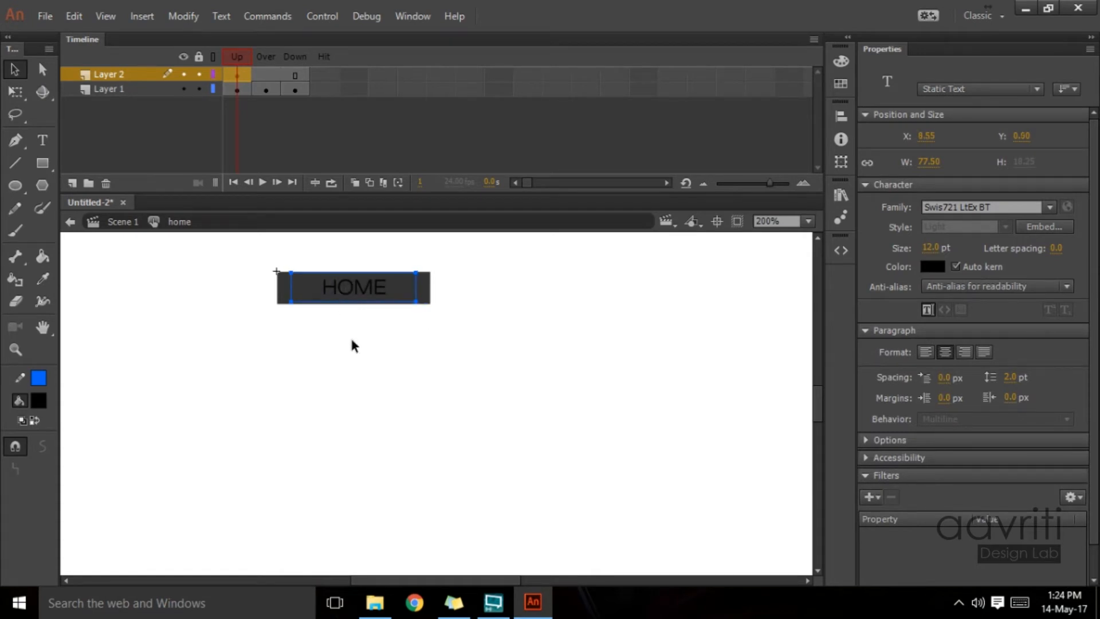
key(Left)
key(Left)
key(Up)
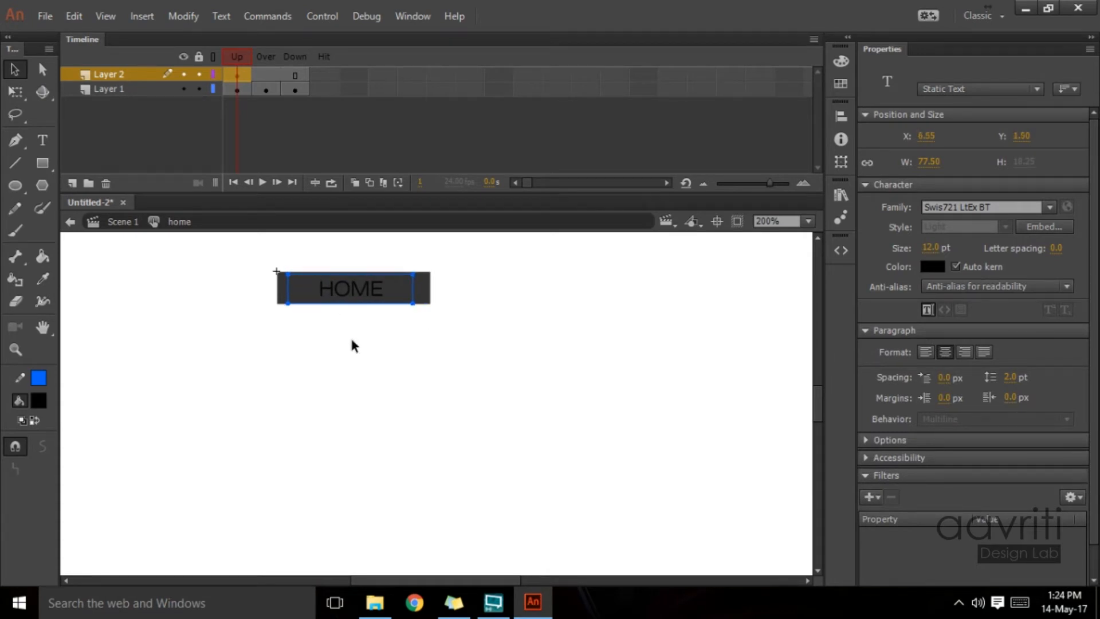
key(Right)
Step: Set the HOME text's color to white #FFFFFF and return to Scene 1
click(933, 266)
click(696, 374)
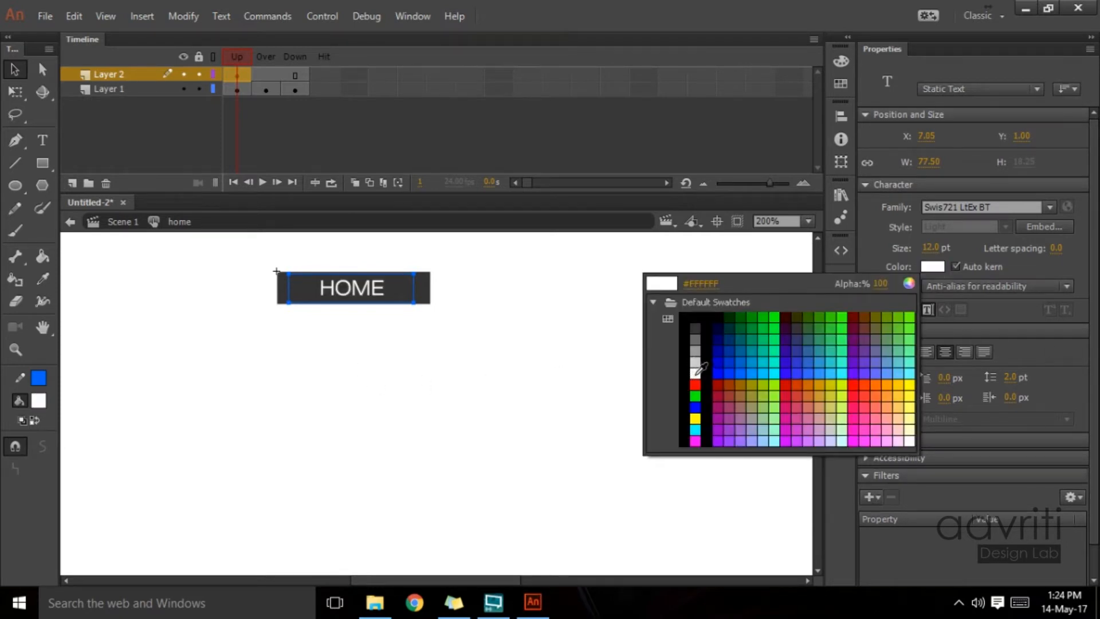
click(375, 371)
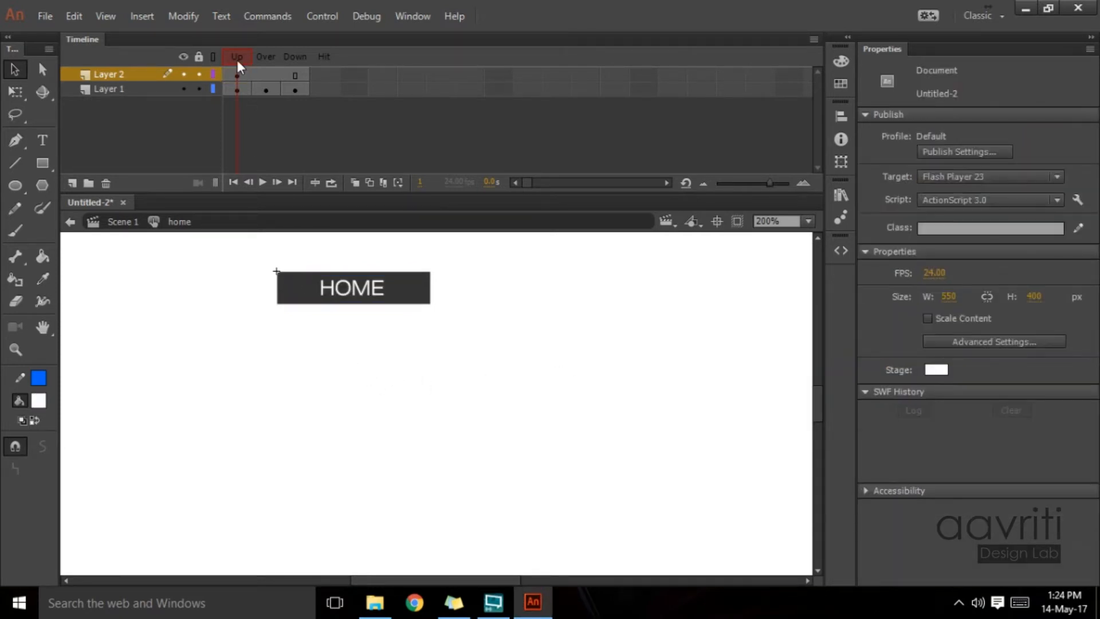
drag(236, 59, 125, 183)
click(122, 222)
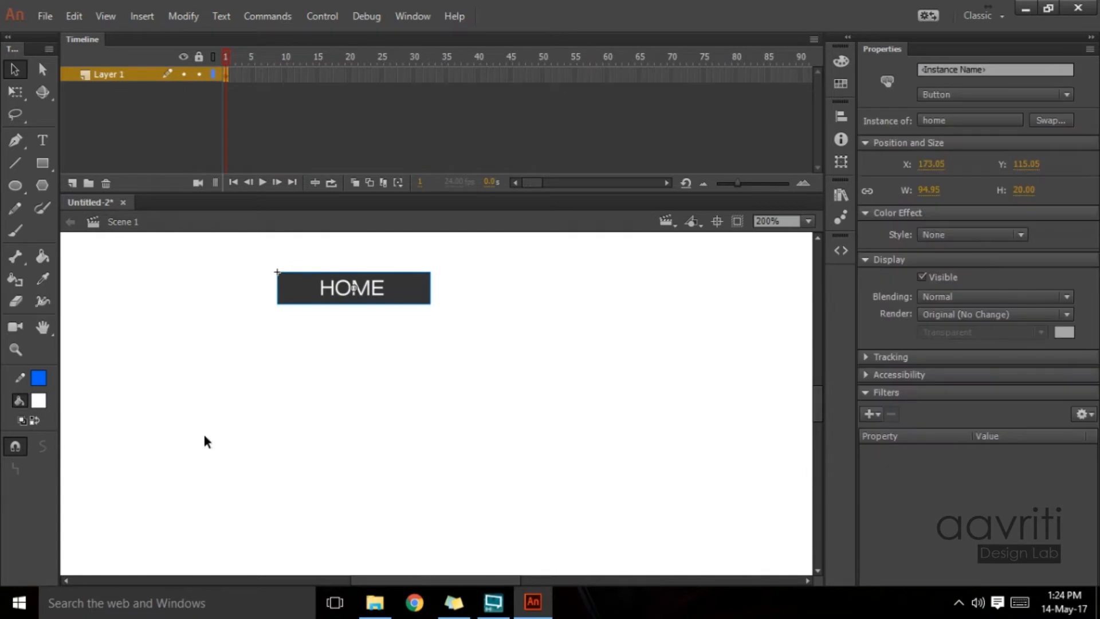
Step: Test the movie to check the HOME button's states, and close the preview
key(ctrl+Return)
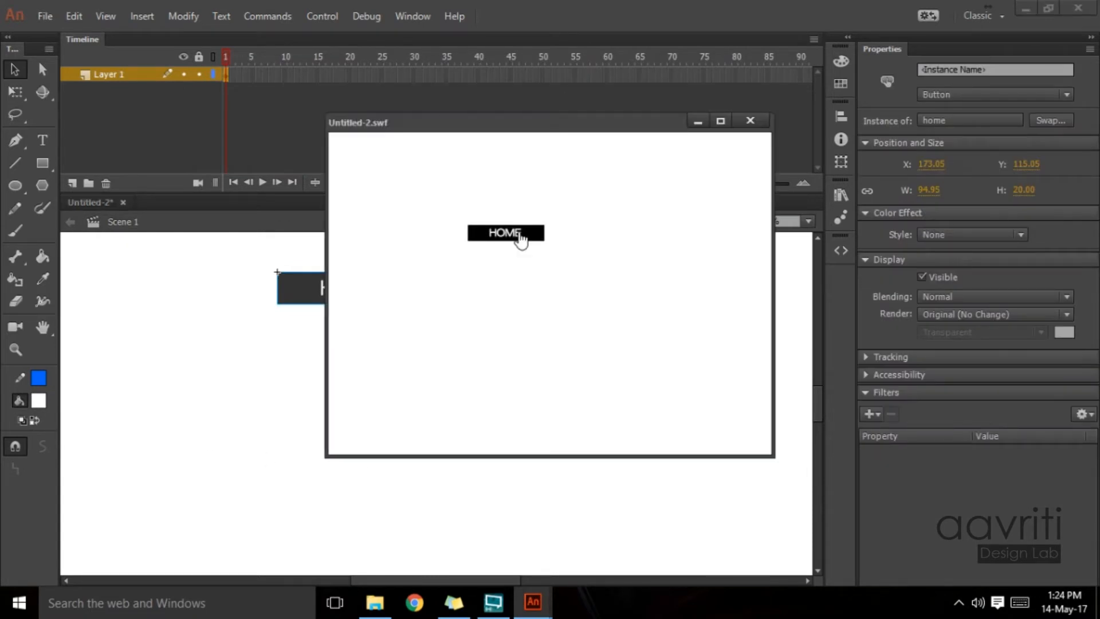
click(751, 120)
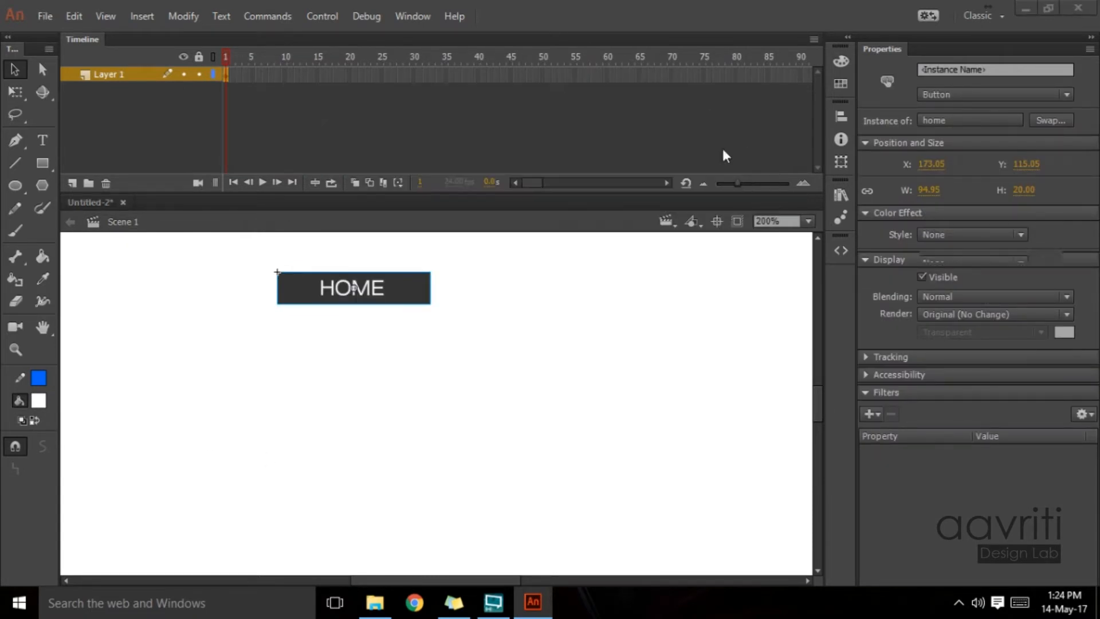
Step: Place a copy of the HOME button instance directly below the original at X 173.05, Y 136.05
click(413, 312)
click(369, 296)
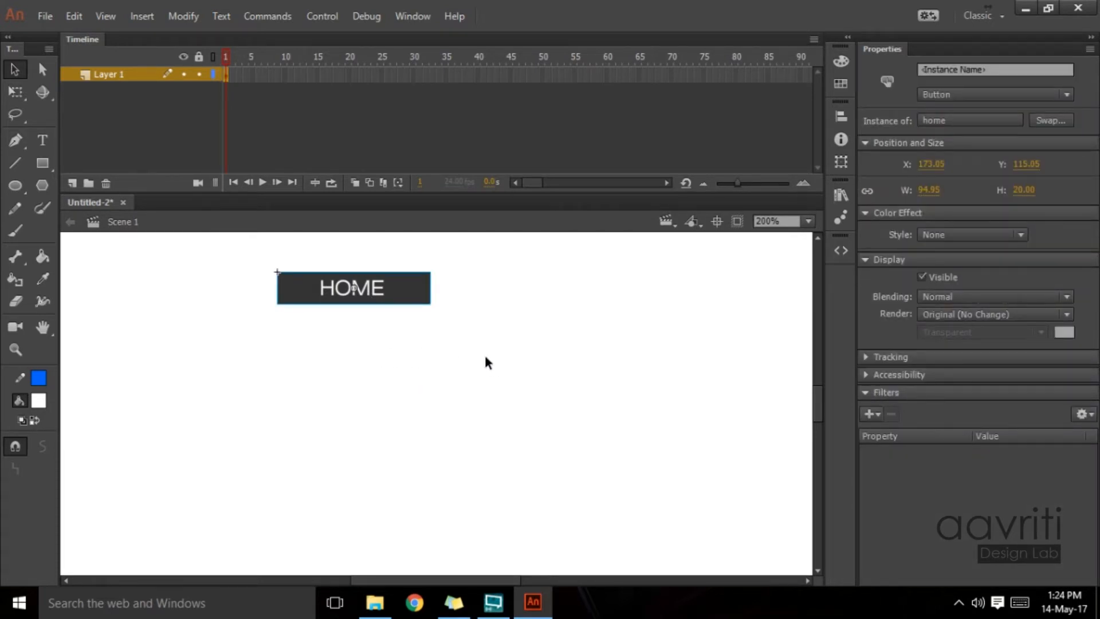
drag(423, 293, 421, 319)
click(410, 341)
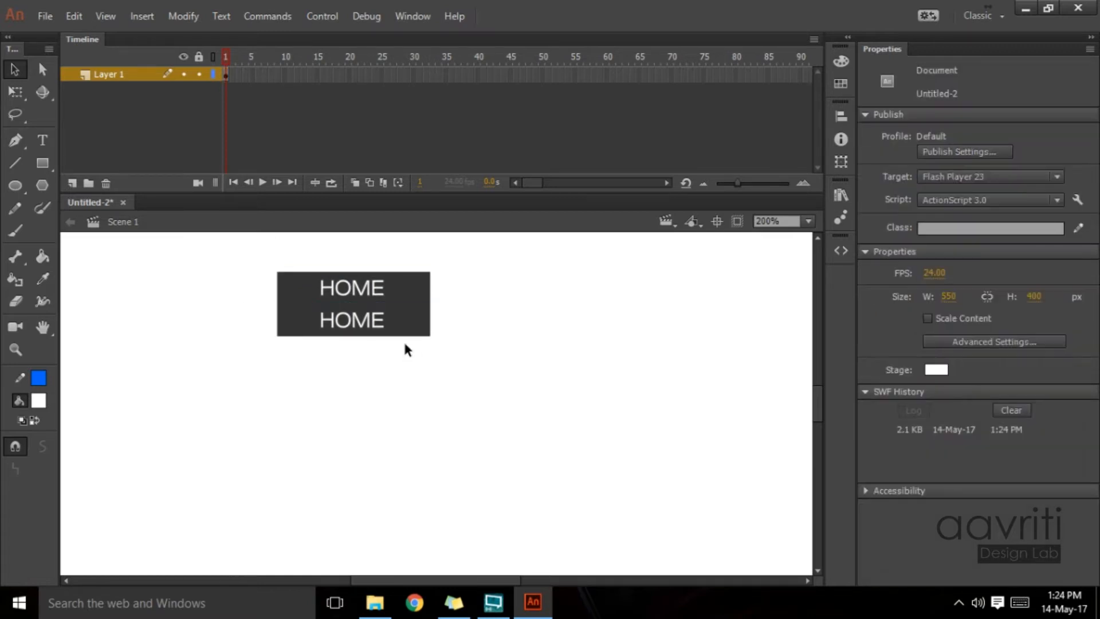
key(ctrl+z)
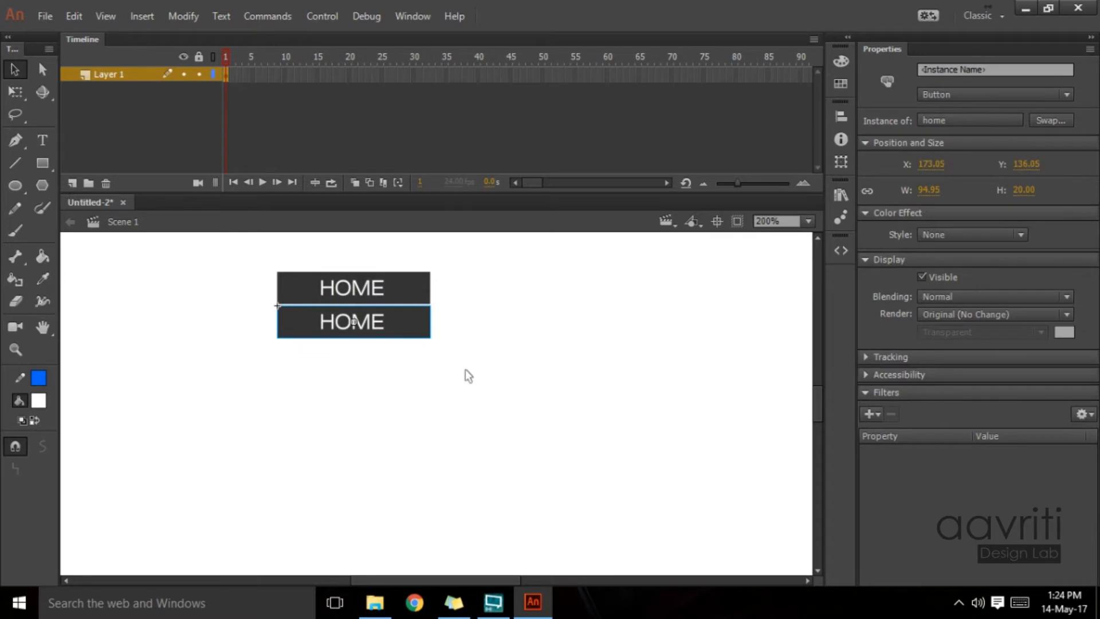
click(465, 370)
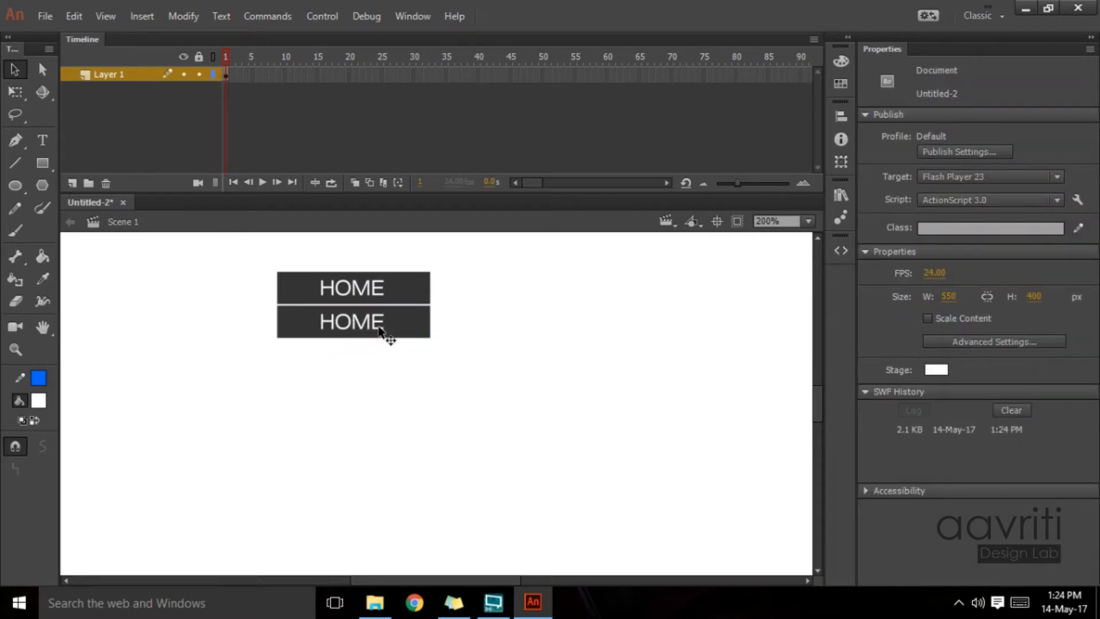
Step: Edit the lower button's symbol so its text reads About us, and return to Scene 1
double_click(379, 331)
double_click(376, 324)
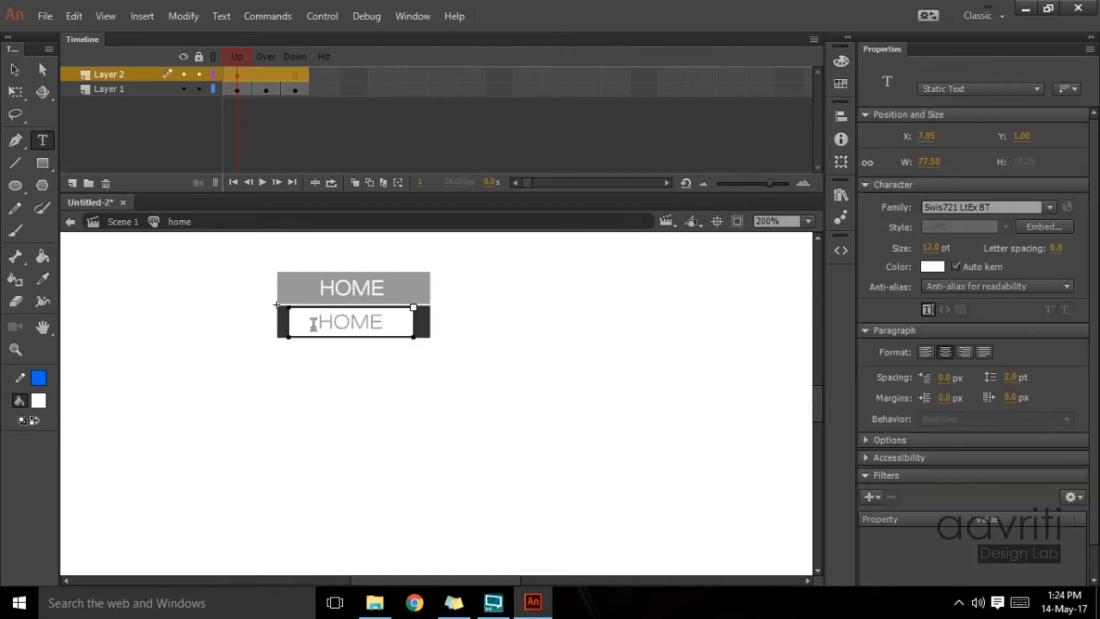
drag(394, 321, 322, 325)
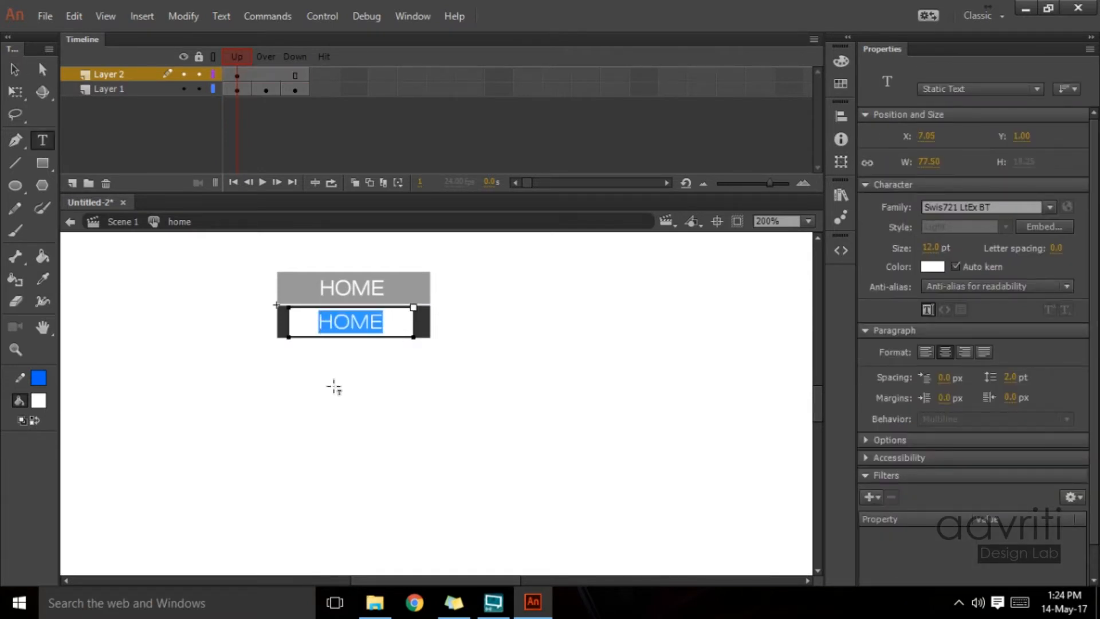
text(About)
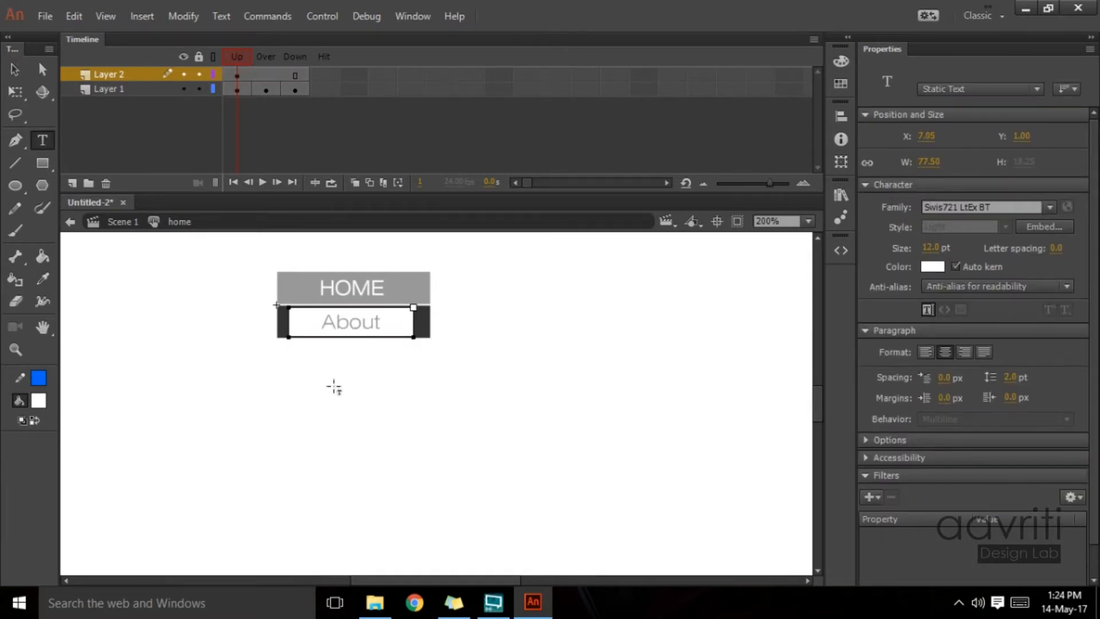
text( us)
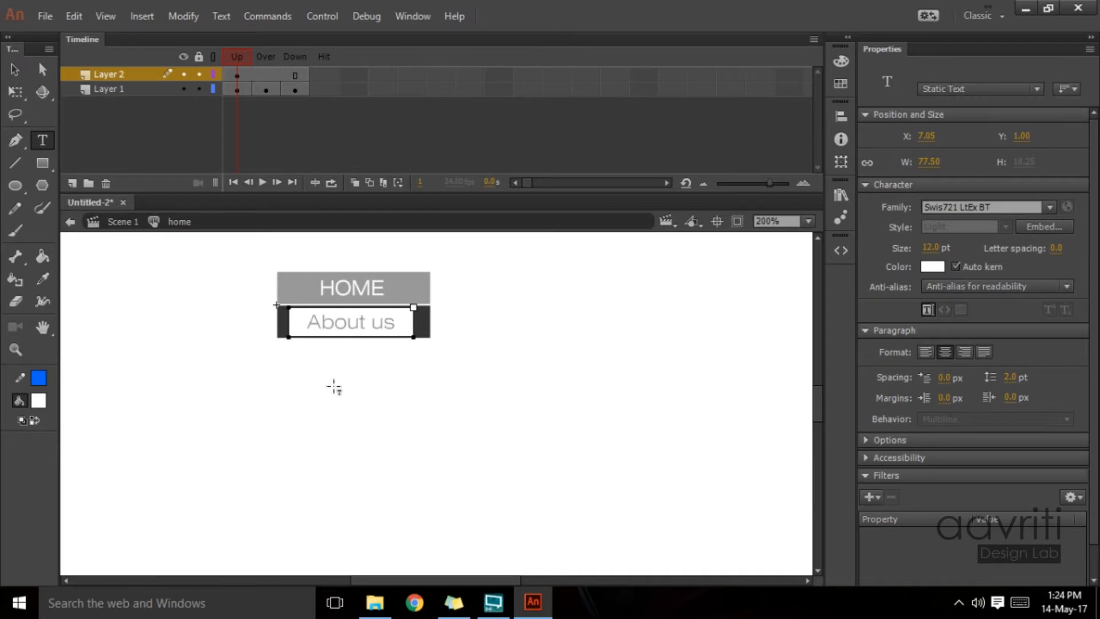
click(14, 69)
click(498, 383)
double_click(498, 383)
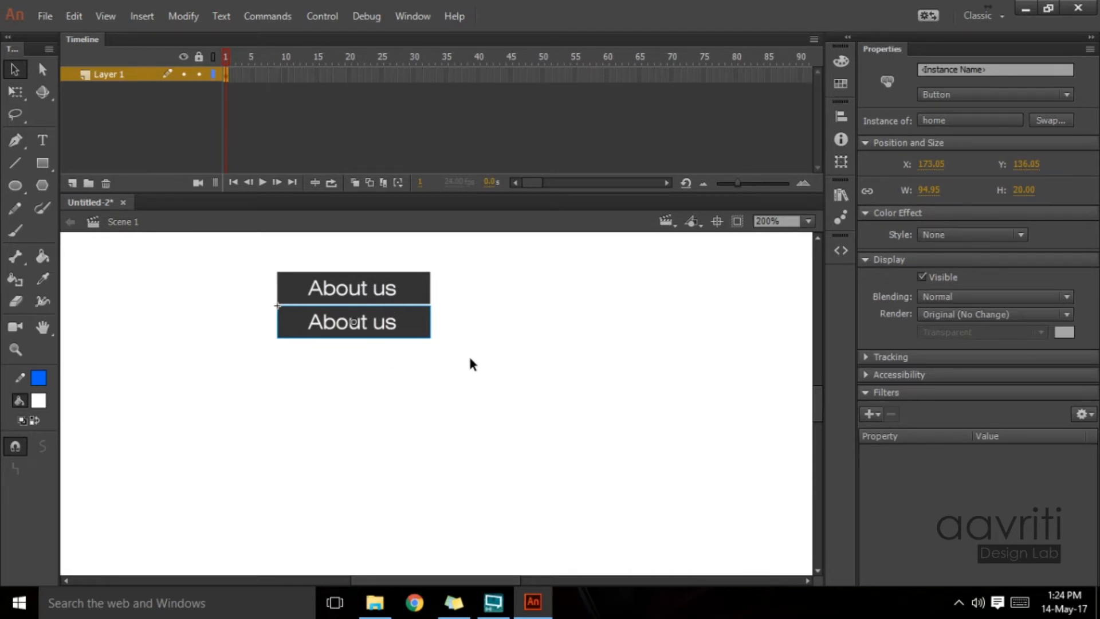
Step: Delete the lower button instance and move the remaining one down to Y 138.55
key(Delete)
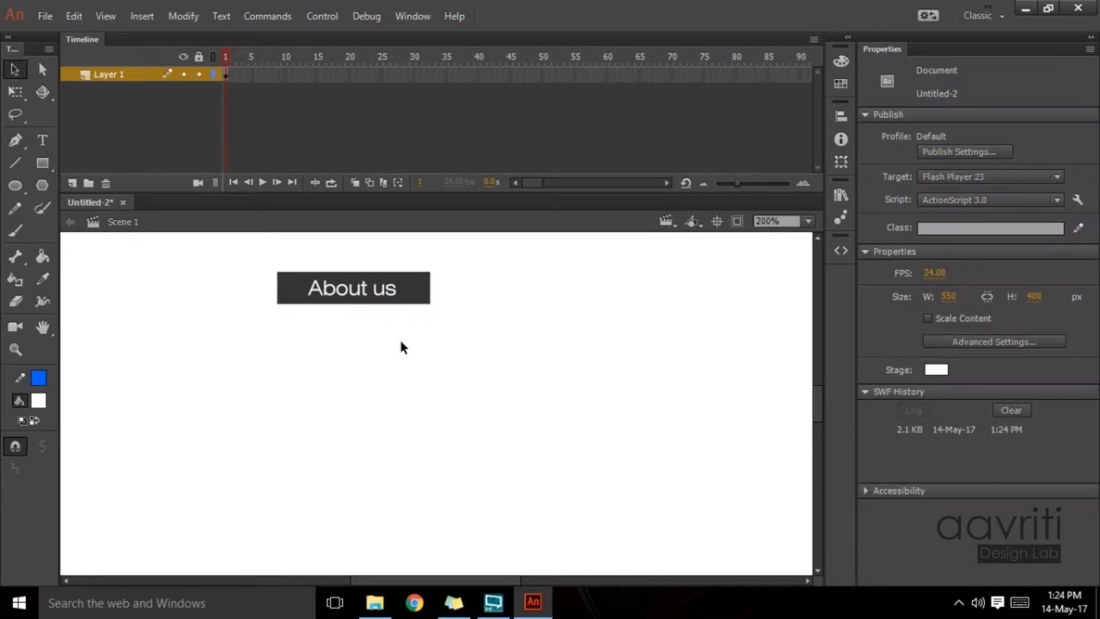
drag(412, 290, 413, 328)
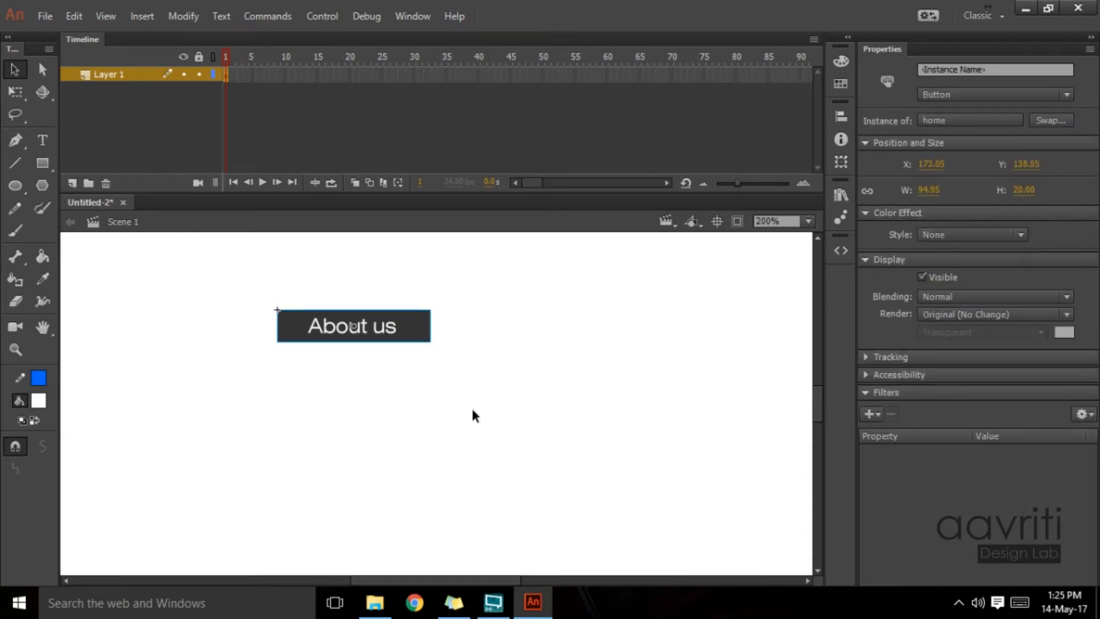
Step: Duplicate the home symbol in the library as a button symbol named about us
click(843, 197)
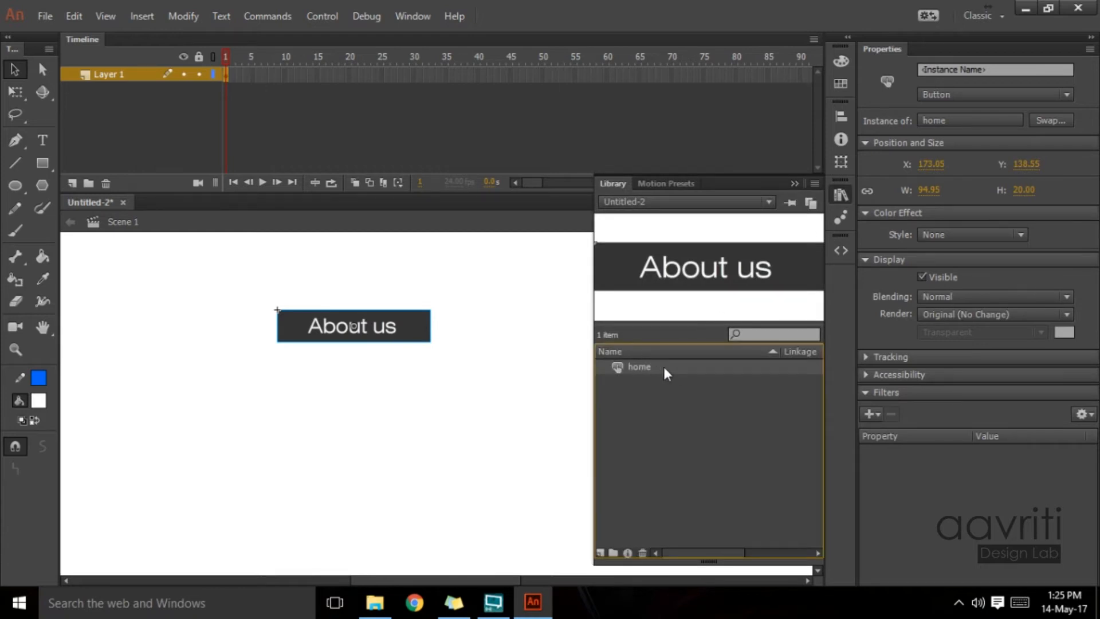
right_click(659, 365)
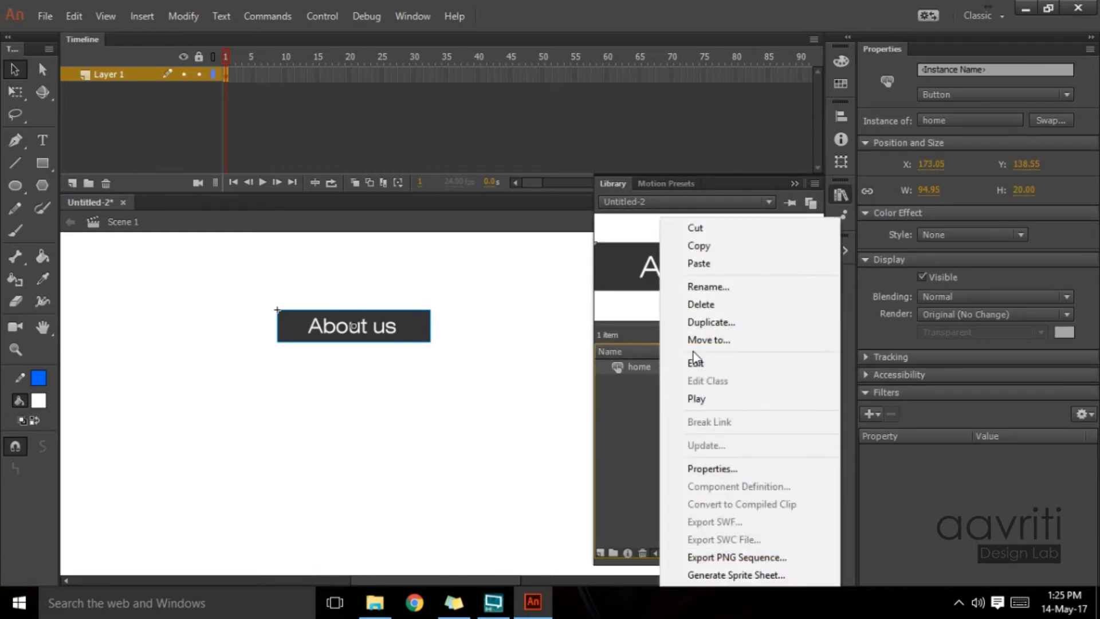
click(720, 327)
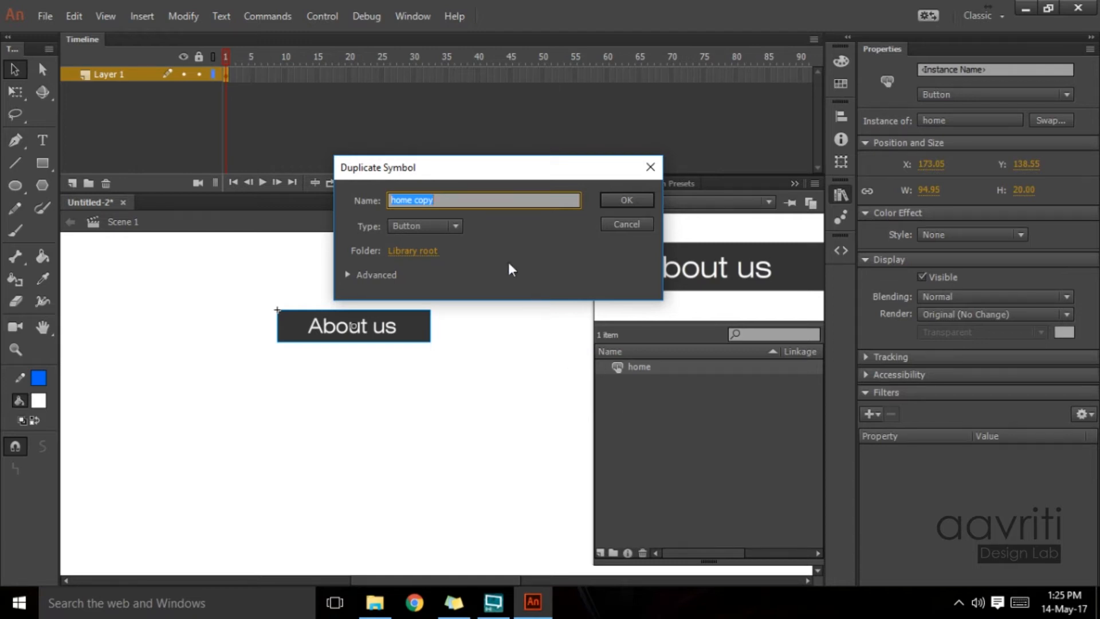
drag(492, 176, 710, 405)
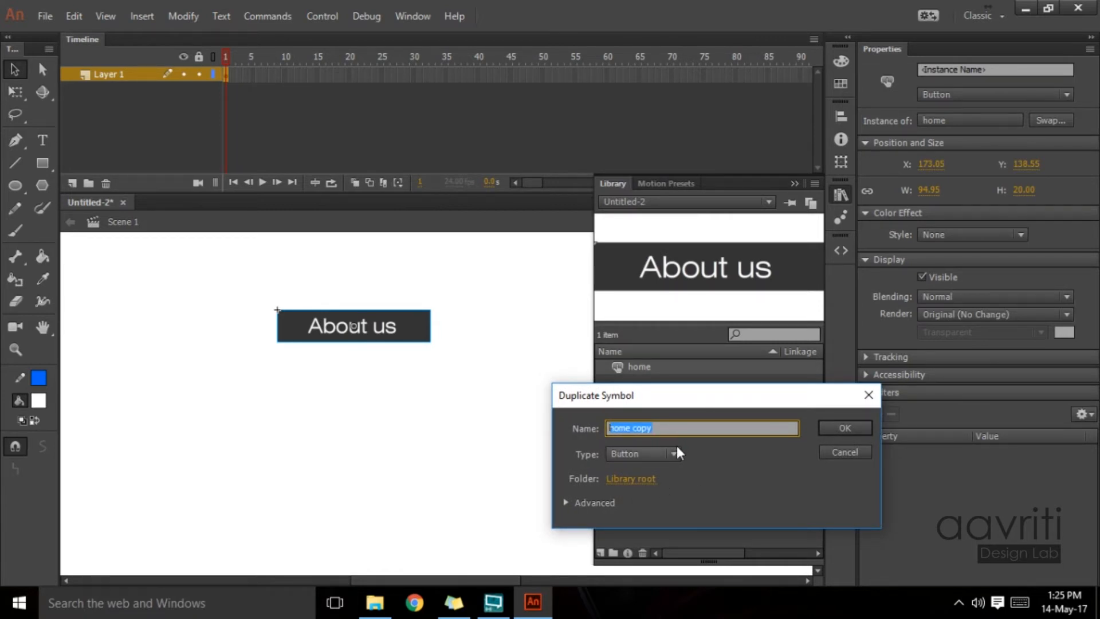
key(BackSpace)
text(about us)
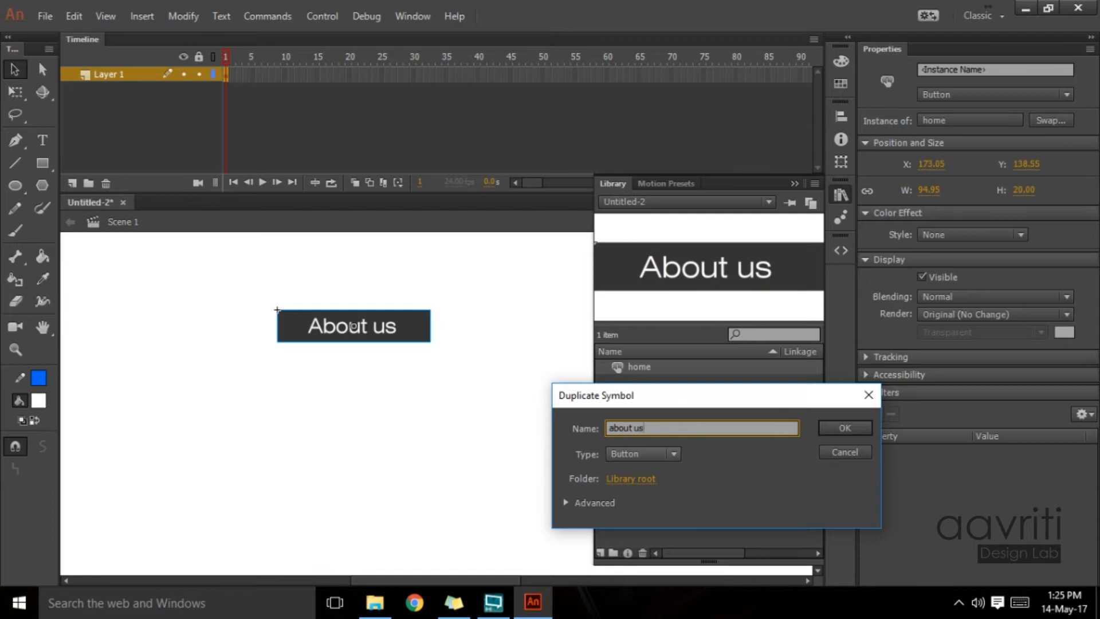
click(845, 428)
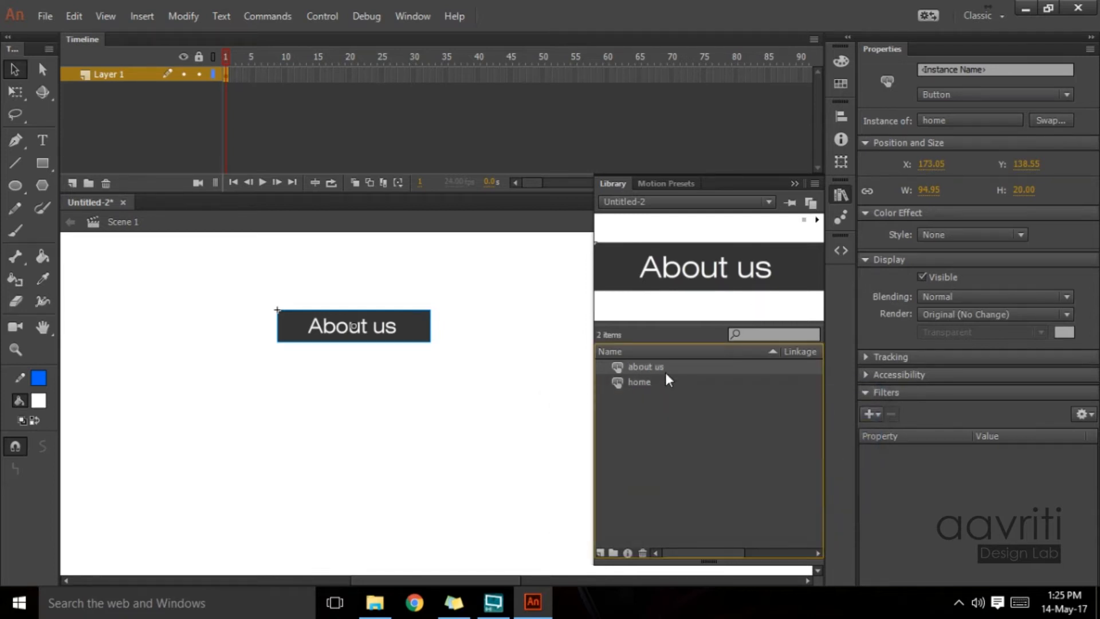
Step: Change the text in the home symbol to Home and return to Scene 1
double_click(618, 381)
double_click(474, 417)
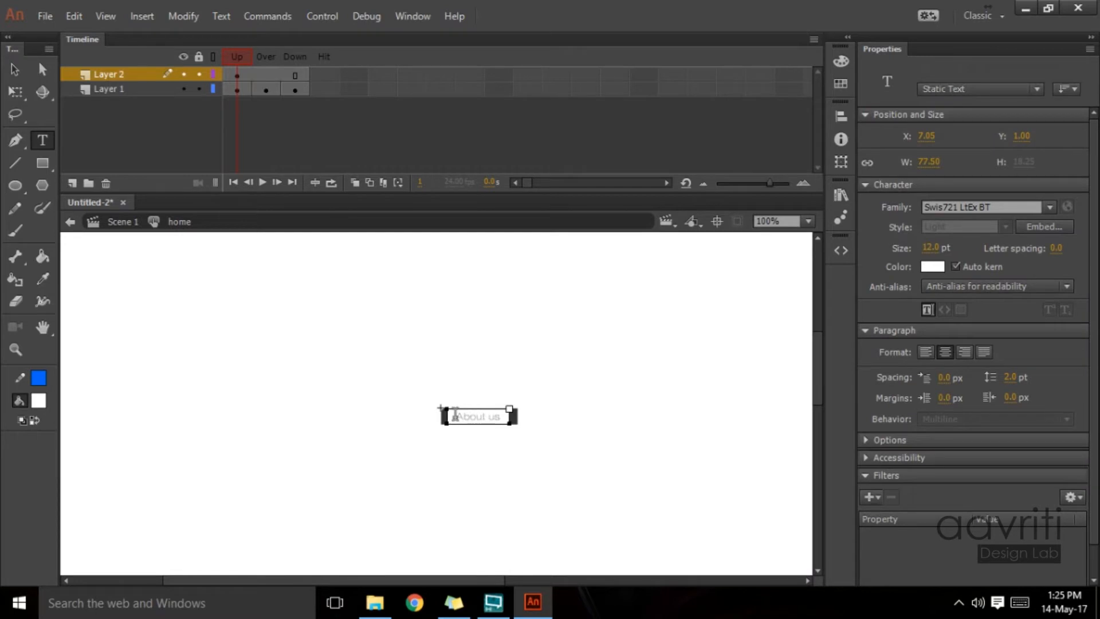
drag(455, 415, 539, 423)
key(BackSpace)
text(Home)
click(15, 70)
click(282, 426)
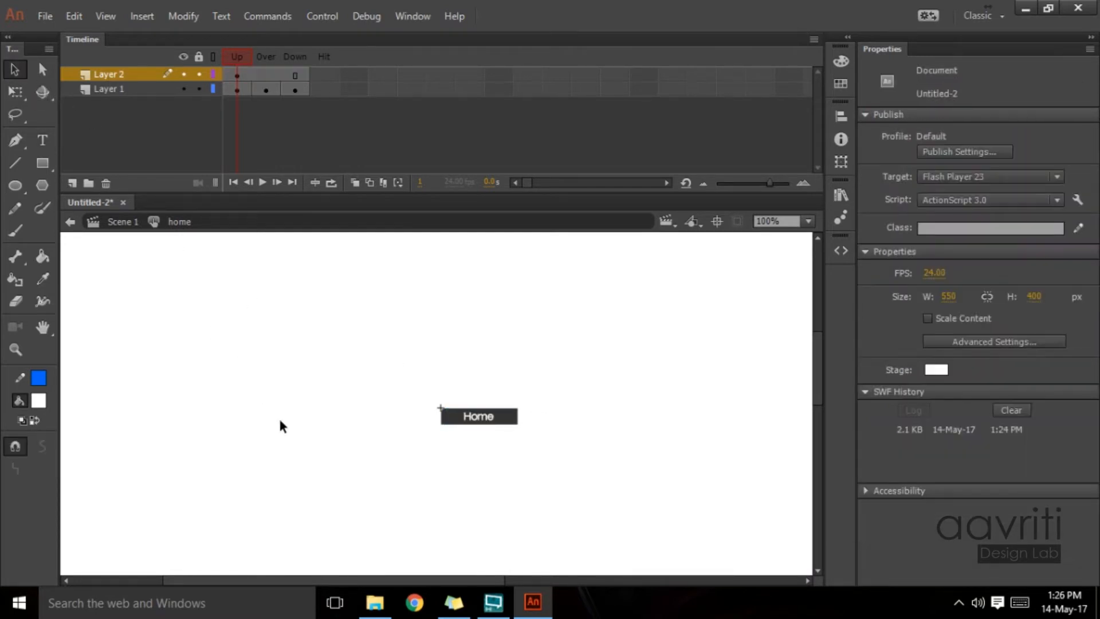
click(123, 222)
click(346, 445)
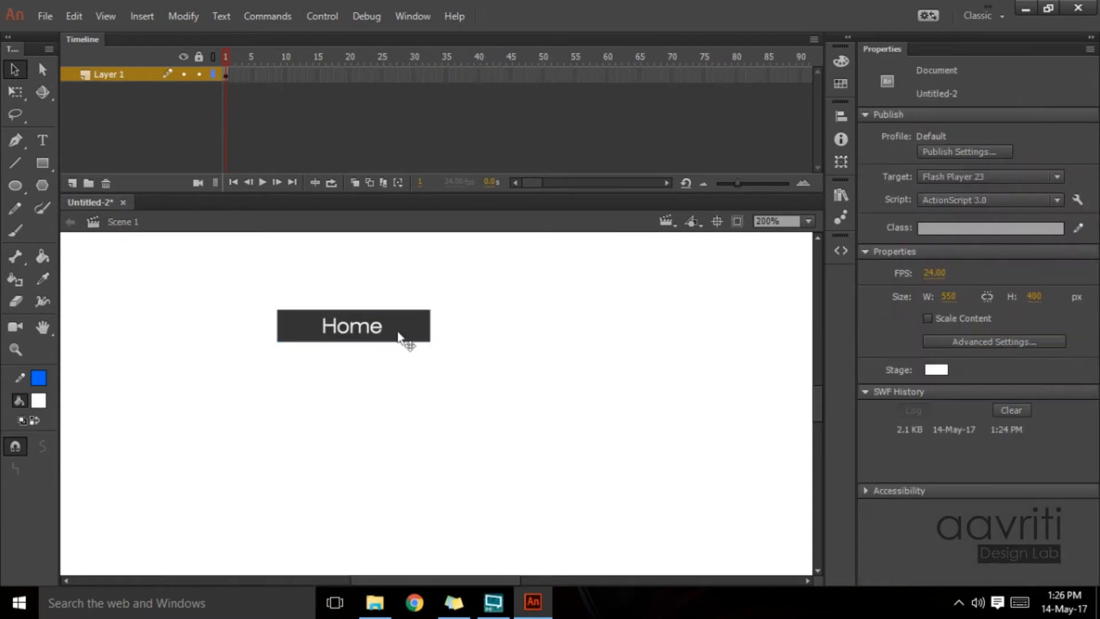
Step: Place an instance of the about us symbol directly below the Home button at about X 173, Y 161
click(345, 334)
click(841, 195)
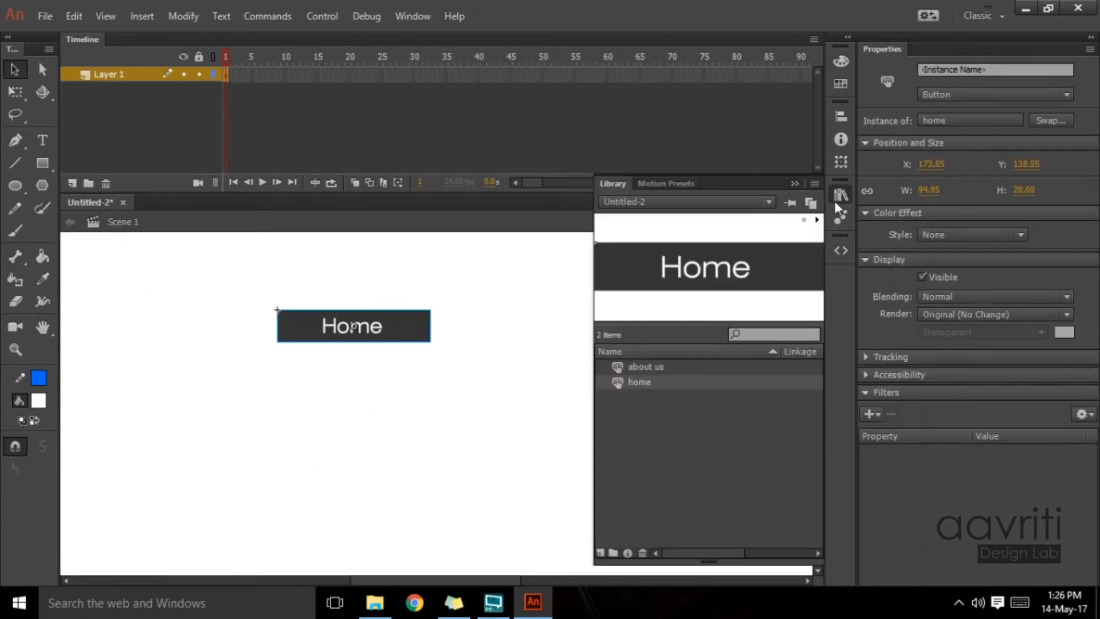
click(647, 367)
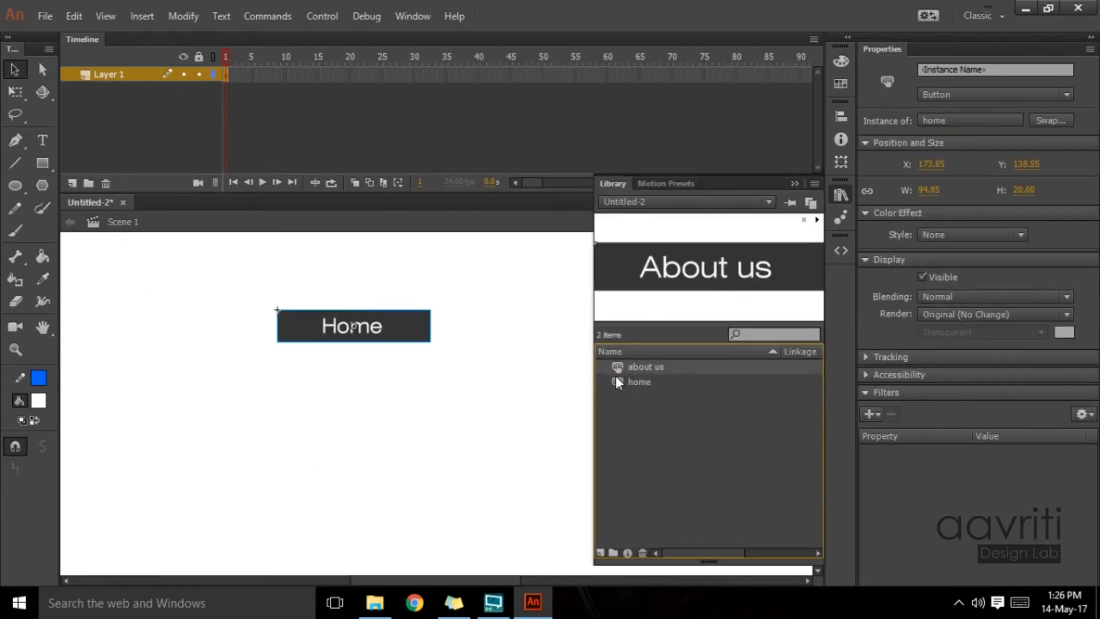
drag(621, 370, 336, 362)
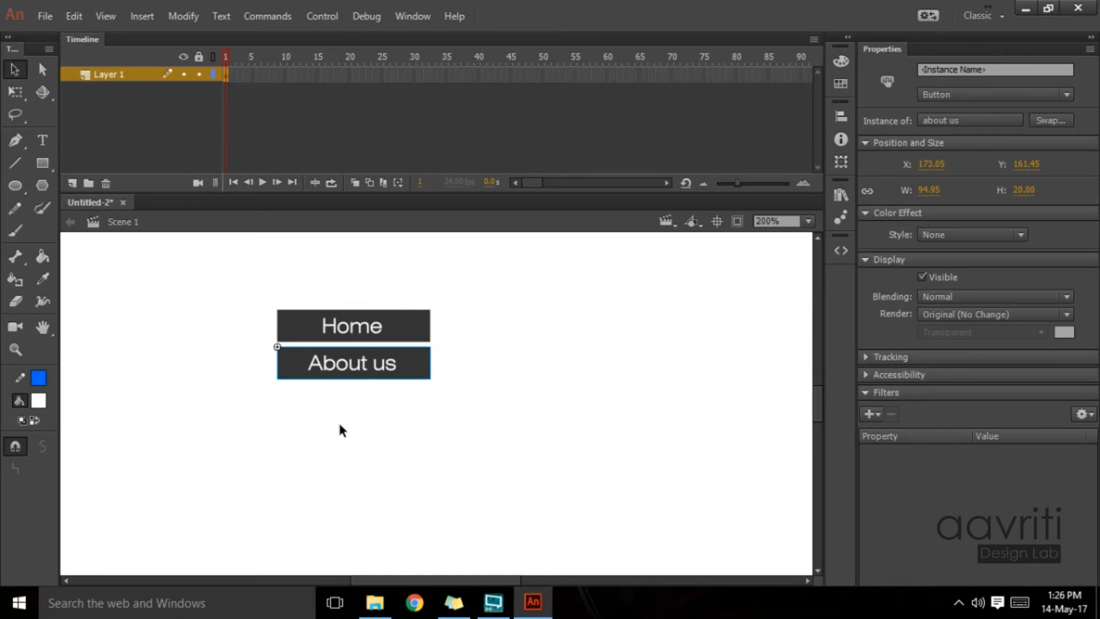
Step: Test the movie to check the Home and About us buttons, and close the preview
key(ctrl+Return)
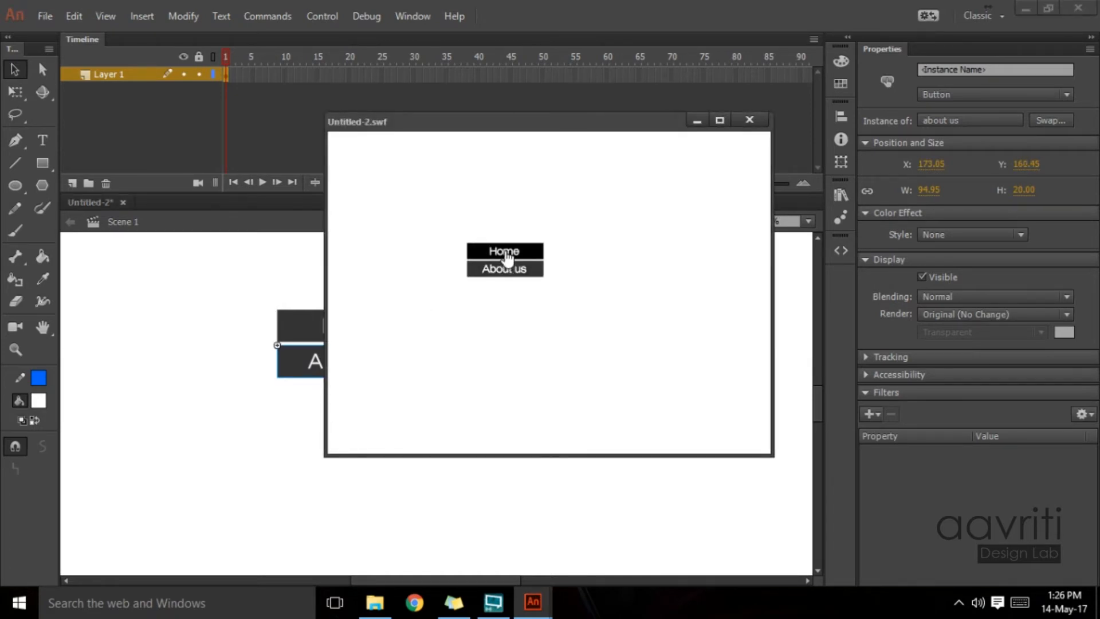
click(750, 120)
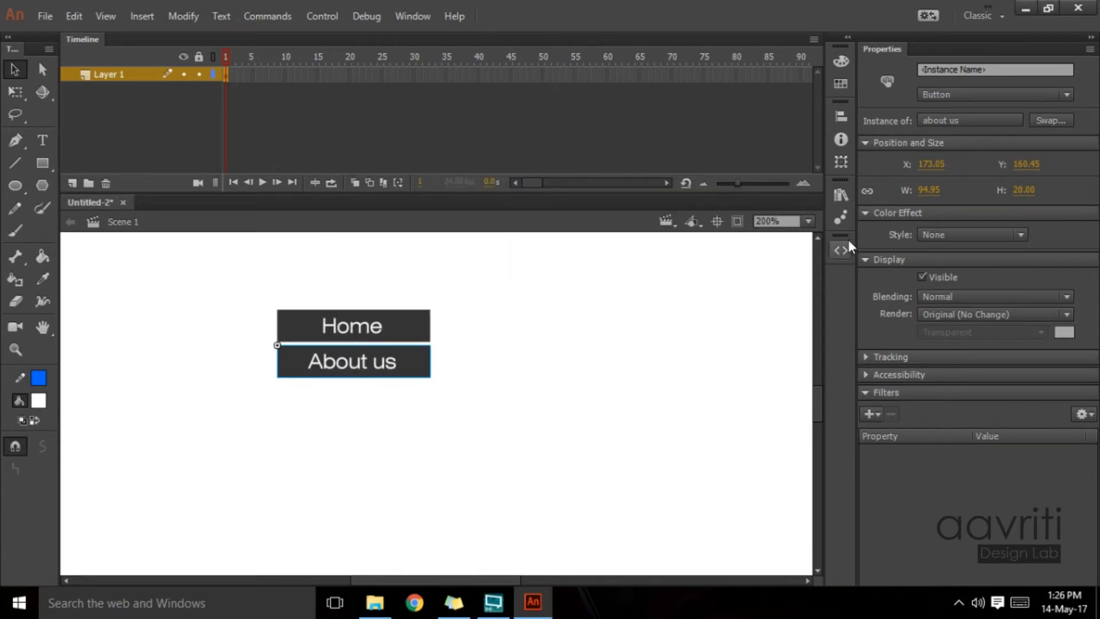
Step: Duplicate the about us symbol in the library as a button symbol named Contacts
click(839, 197)
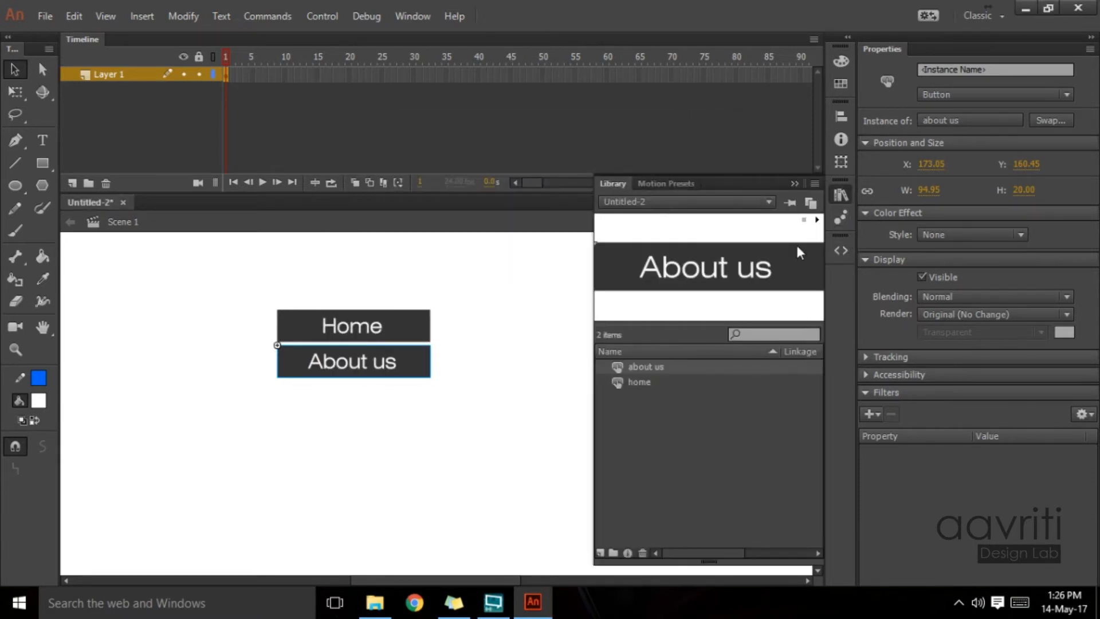
right_click(646, 369)
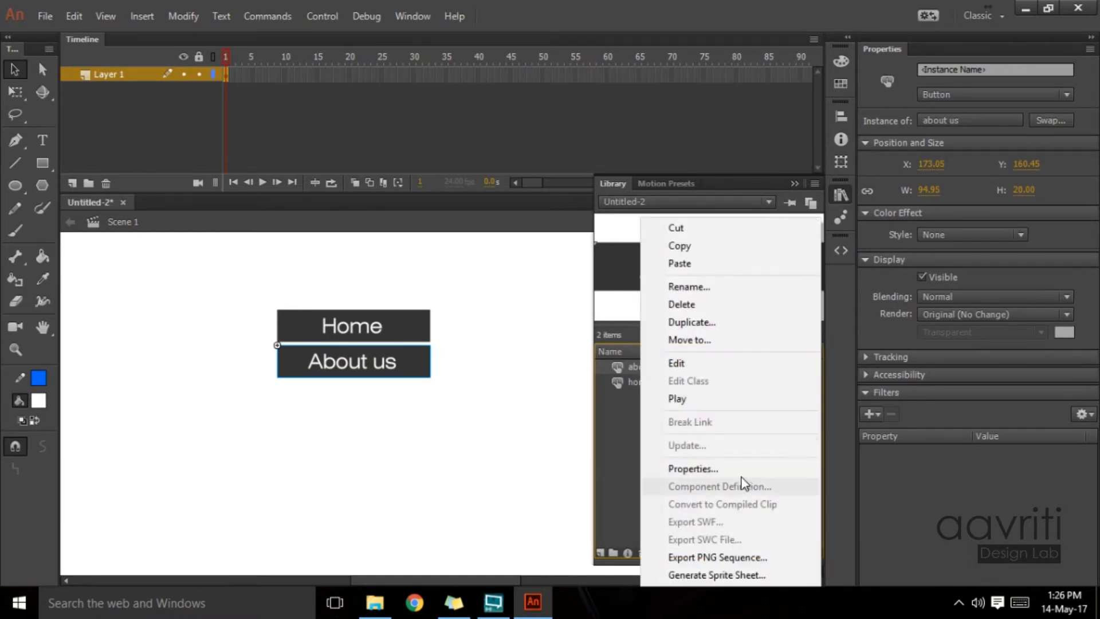
click(705, 323)
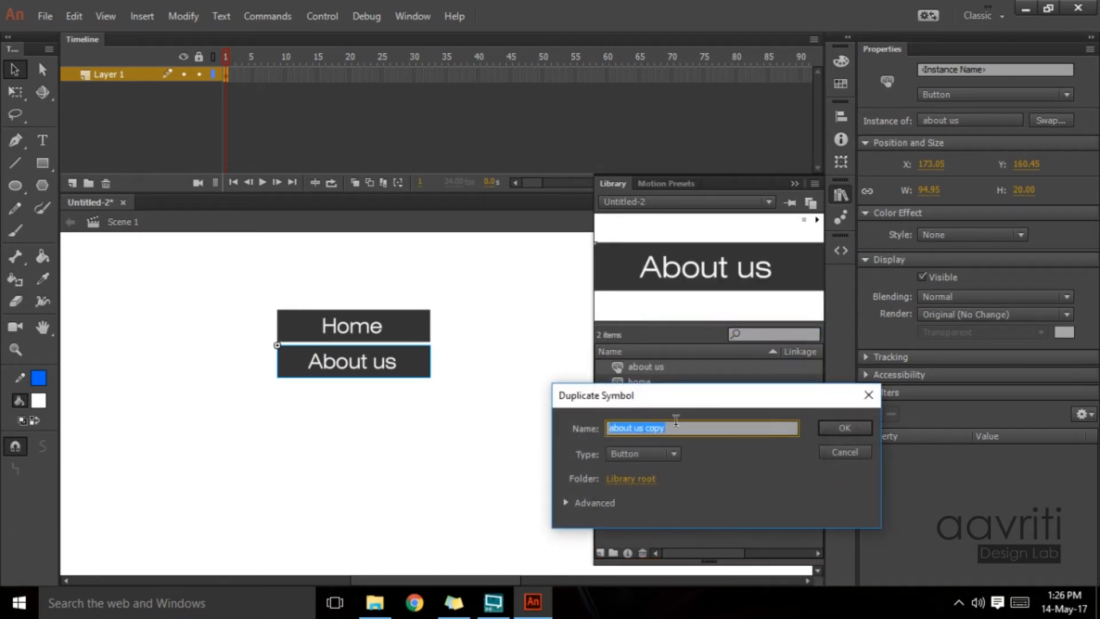
text(Contacts)
key(ctrl+a)
click(845, 428)
Step: Change the text in the Contacts symbol to Contacts and return to Scene 1
double_click(619, 381)
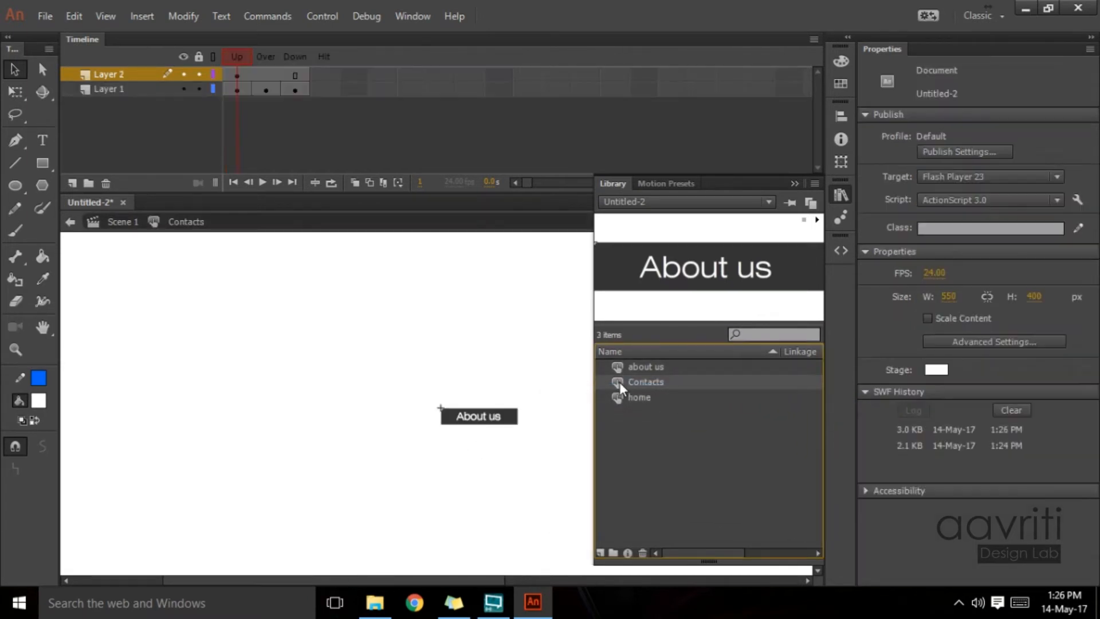
double_click(478, 416)
text(Contacts)
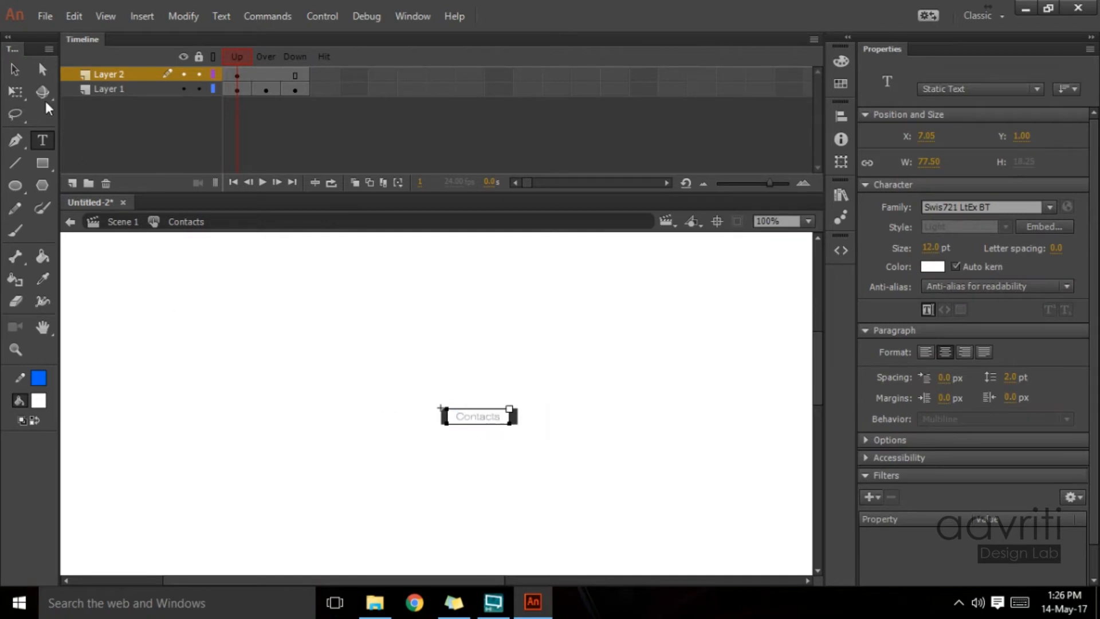
click(18, 73)
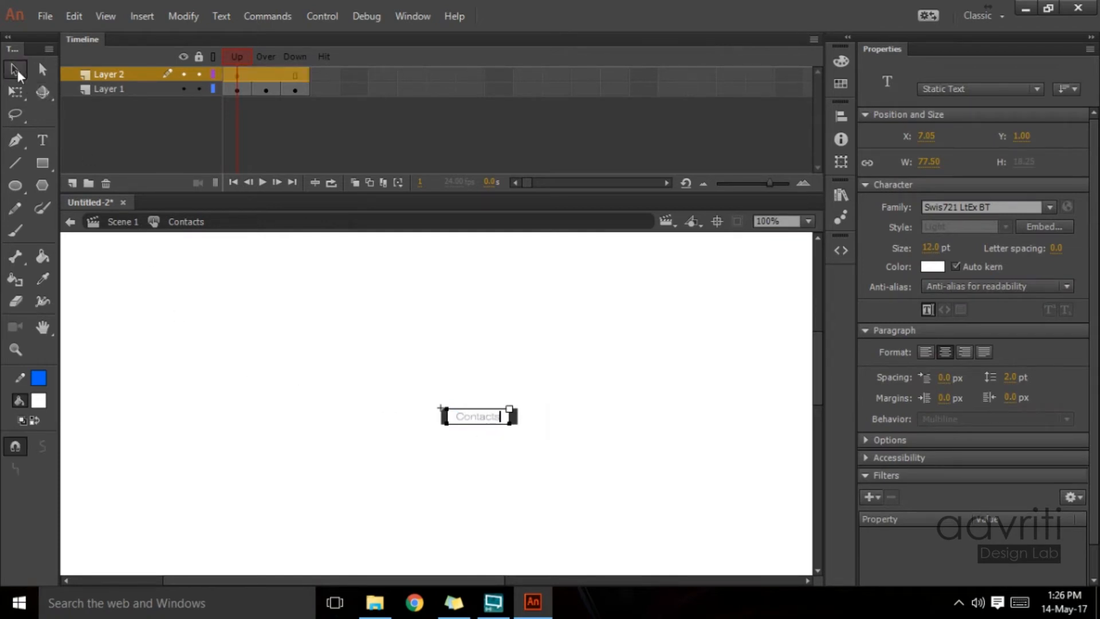
click(327, 331)
click(120, 222)
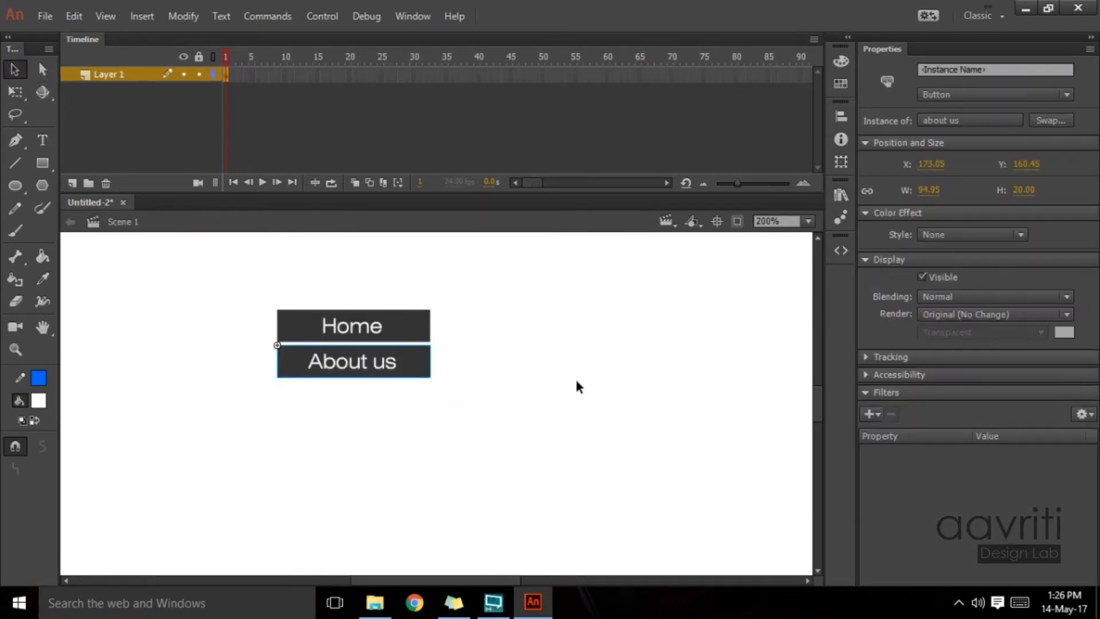
Step: Duplicate the Contacts symbol in the library as a button symbol named Downloads, copying the new name
click(841, 196)
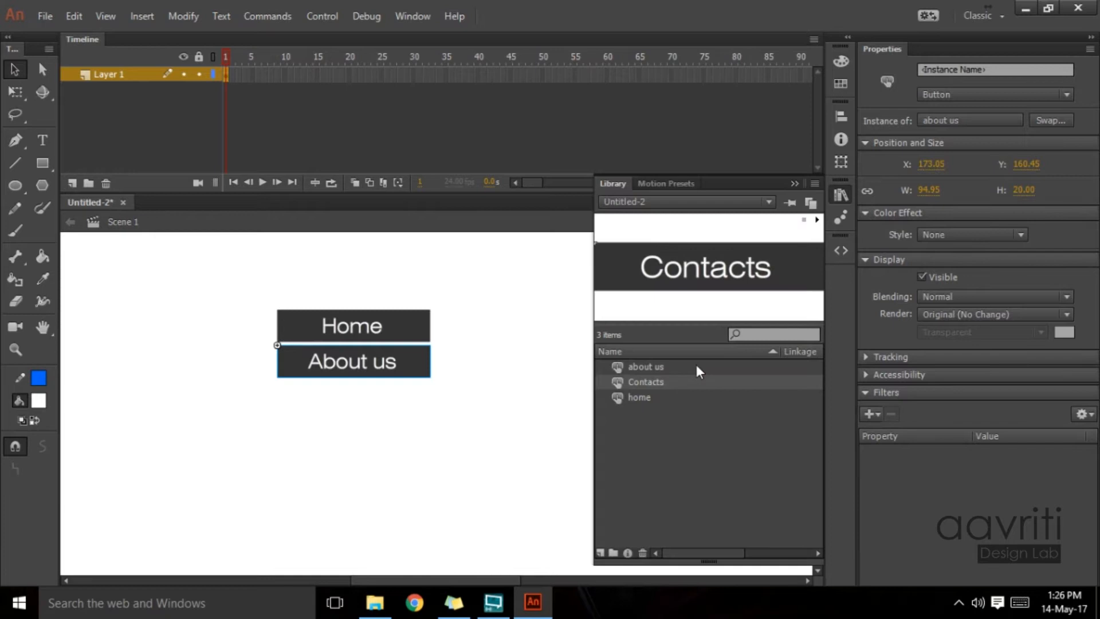
right_click(632, 376)
click(697, 114)
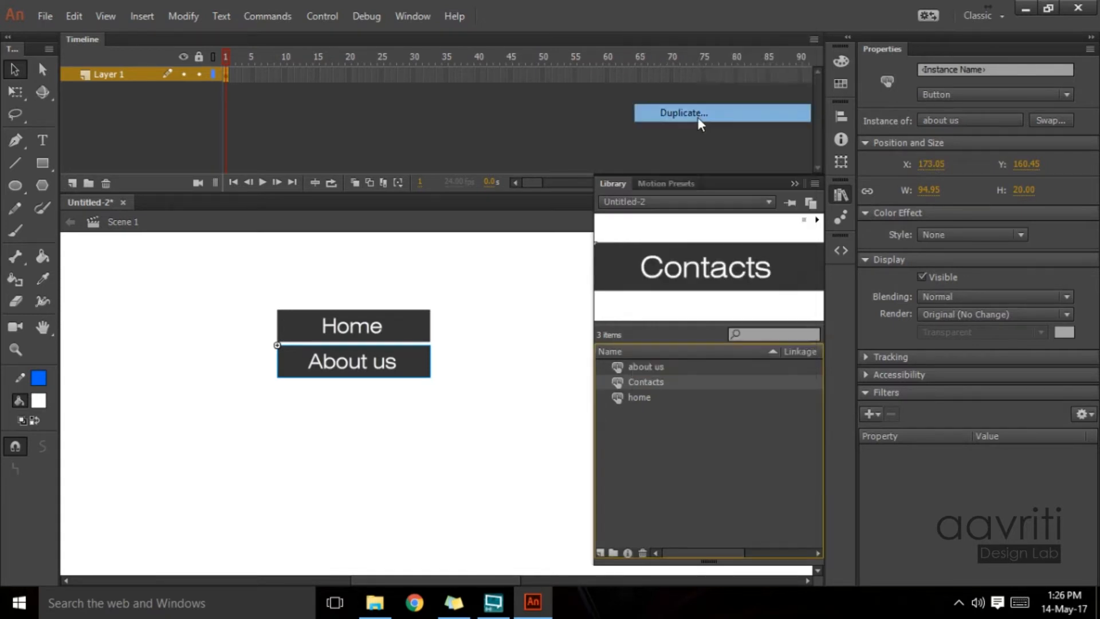
text(Do)
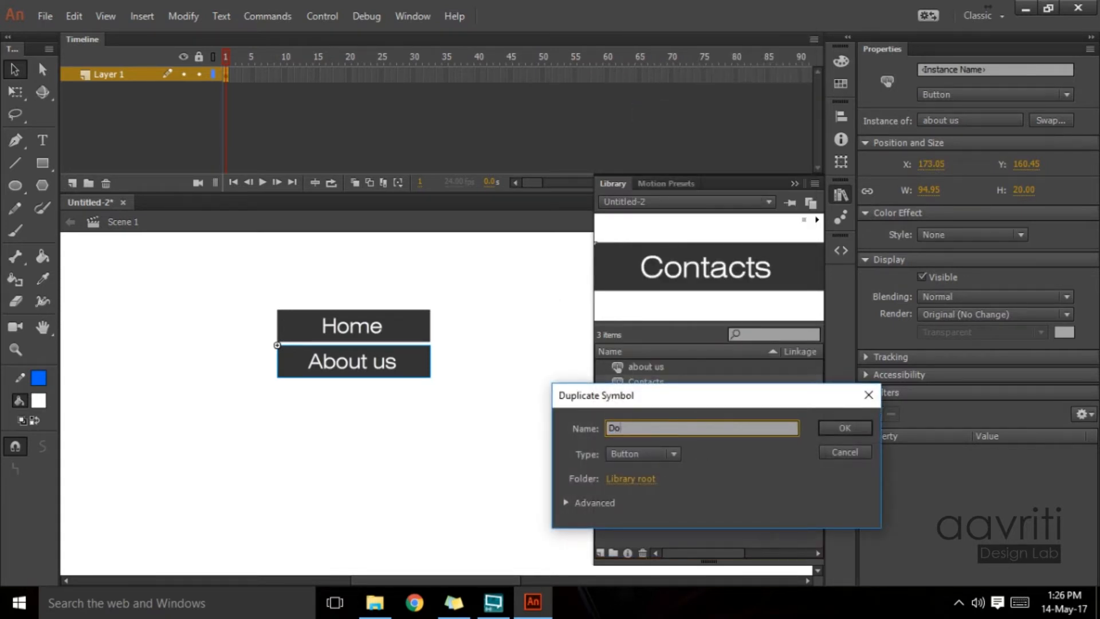
text(wnloads)
key(ctrl+a)
key(ctrl+c)
click(824, 430)
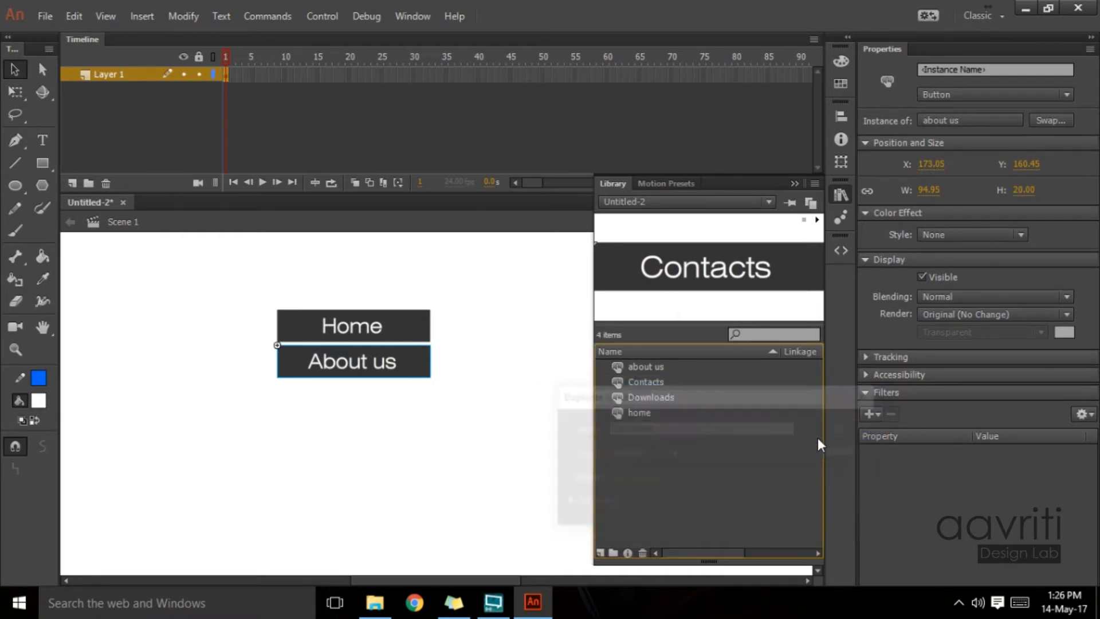
Step: Replace the text in the Downloads symbol with Downloads and return to Scene 1
double_click(619, 397)
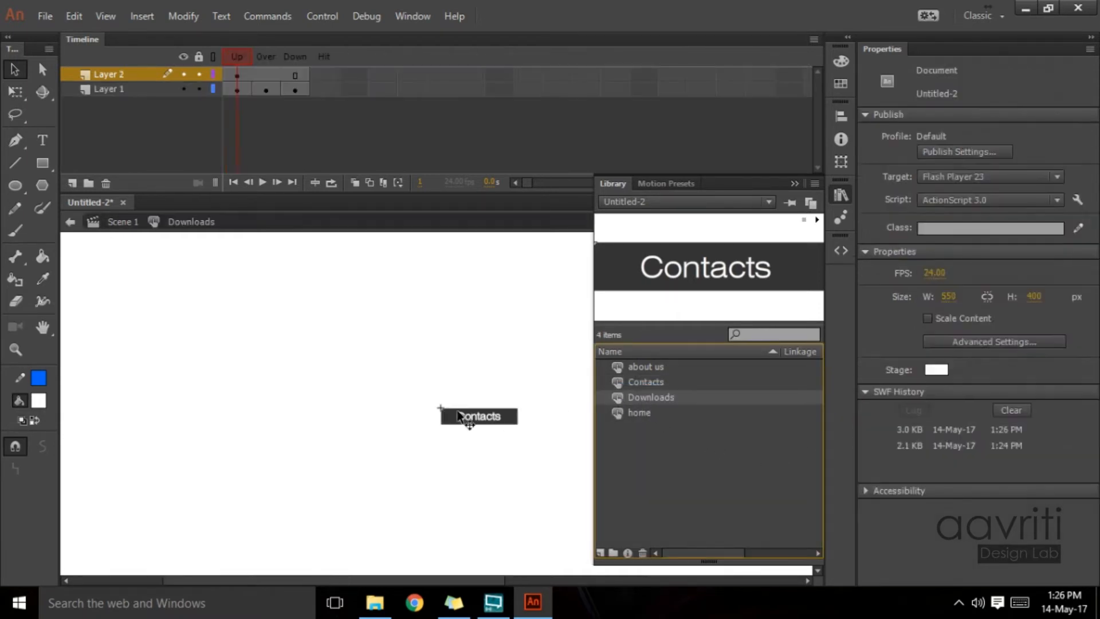
double_click(477, 417)
key(ctrl+a)
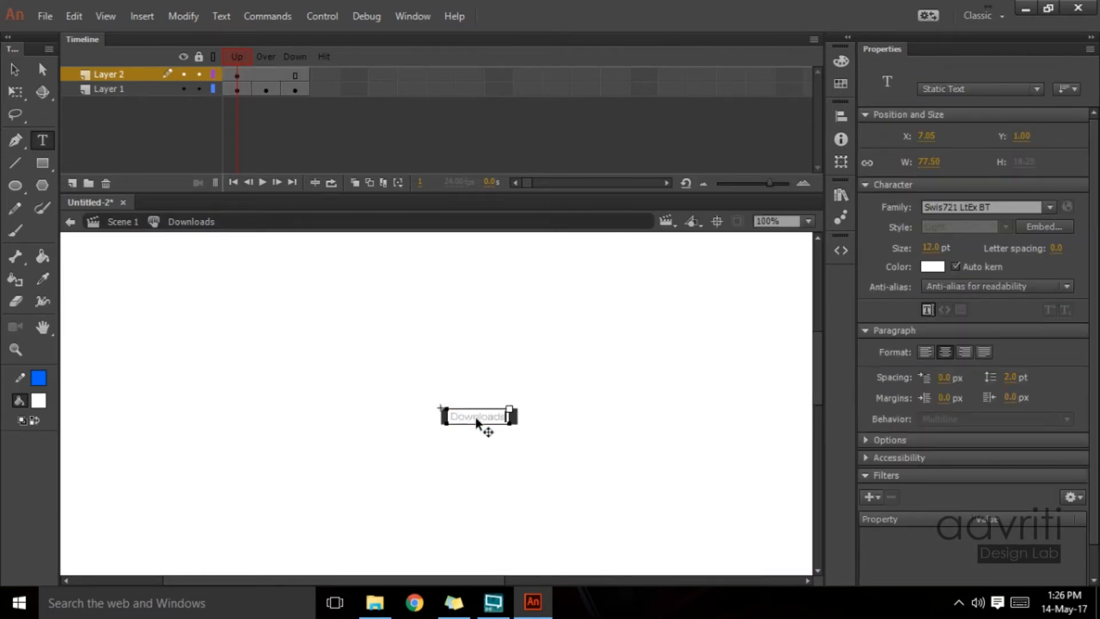
key(ctrl+v)
click(16, 69)
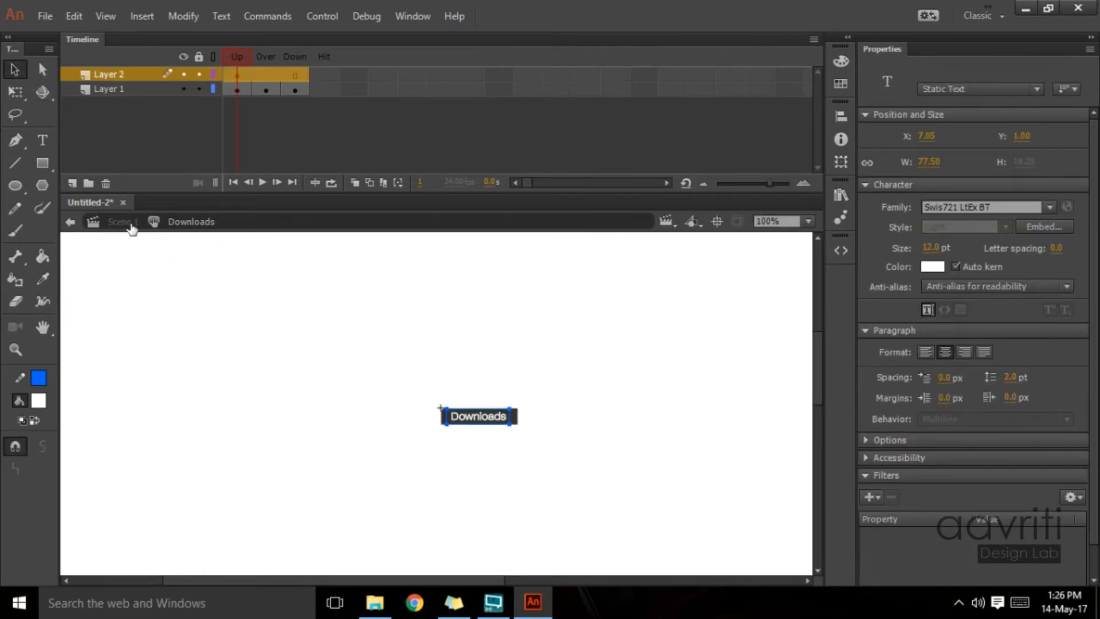
click(123, 221)
Step: Duplicate the Downloads symbol in the library as a button symbol named Gallery
click(841, 195)
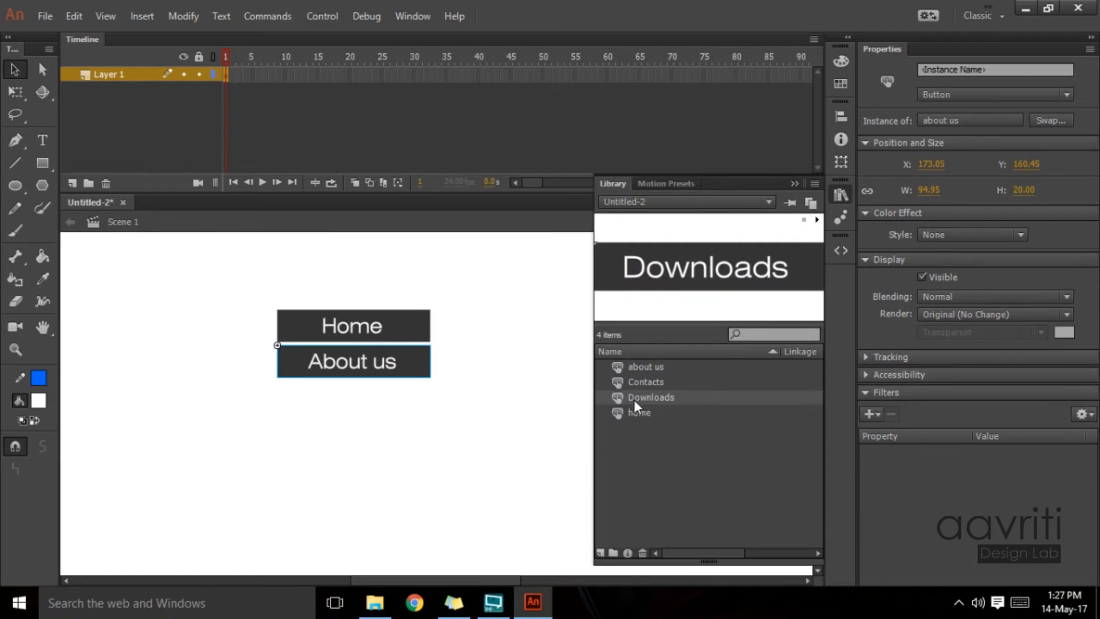
right_click(659, 397)
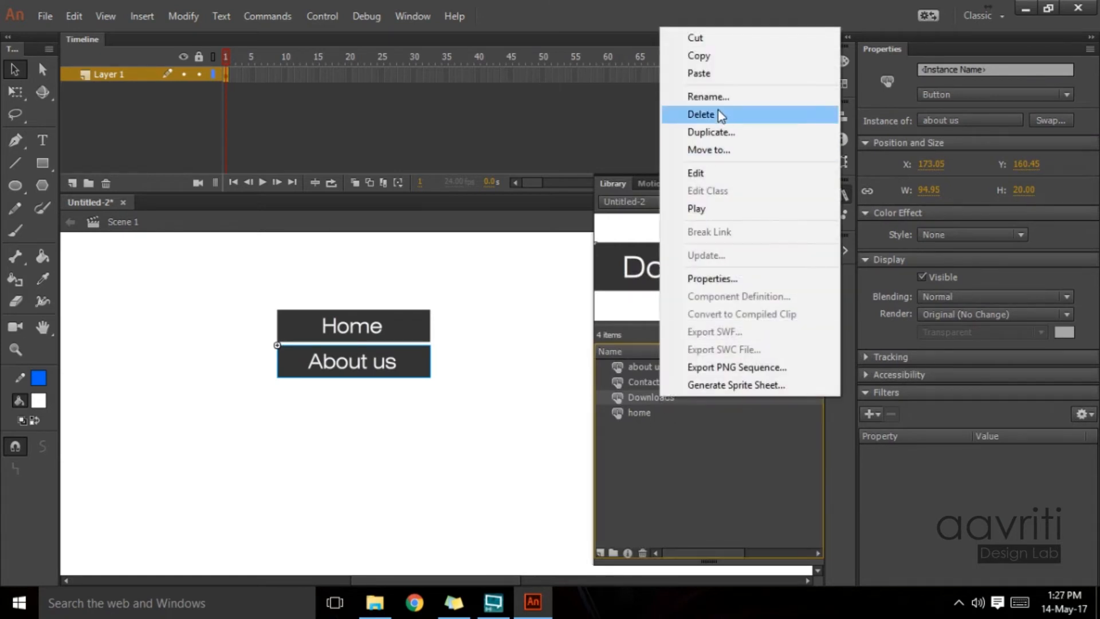
click(714, 132)
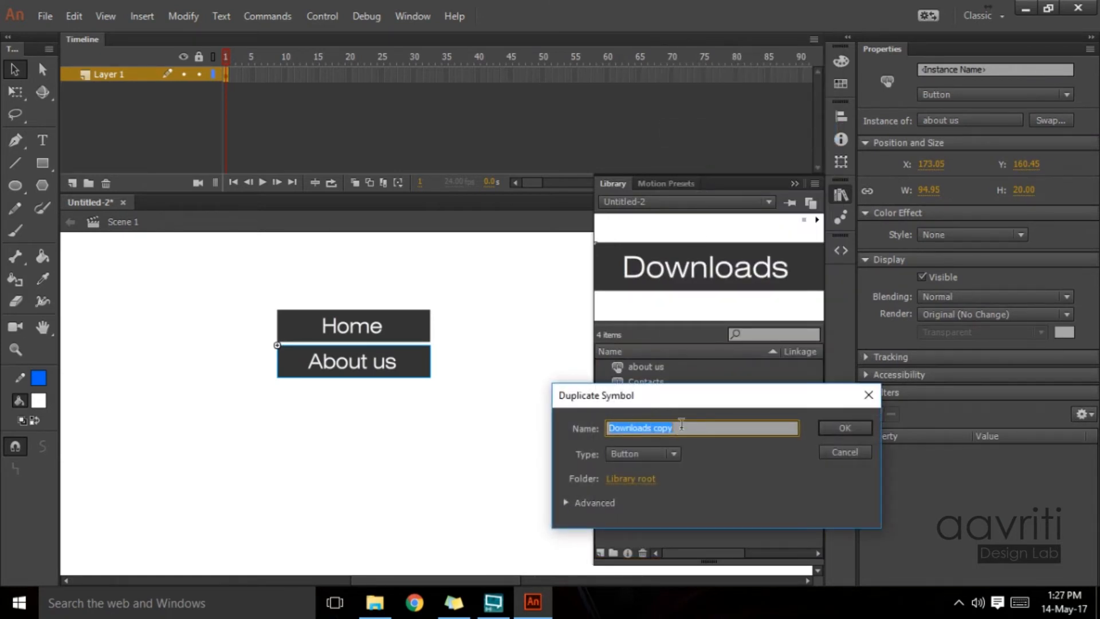
key(BackSpace)
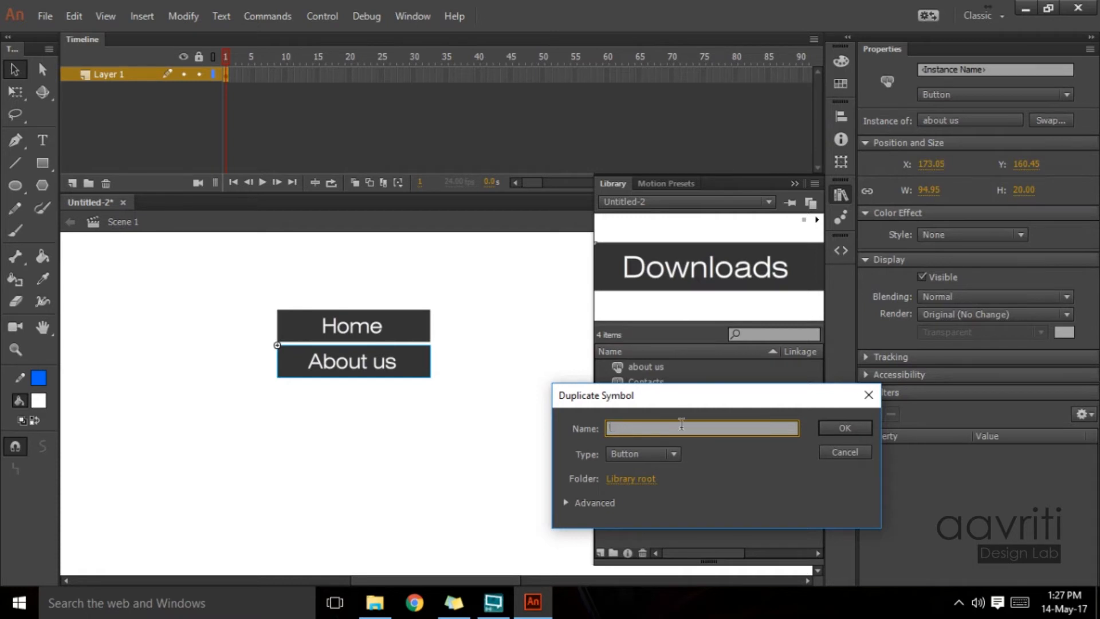
text(Gallery)
key(ctrl+a)
click(827, 428)
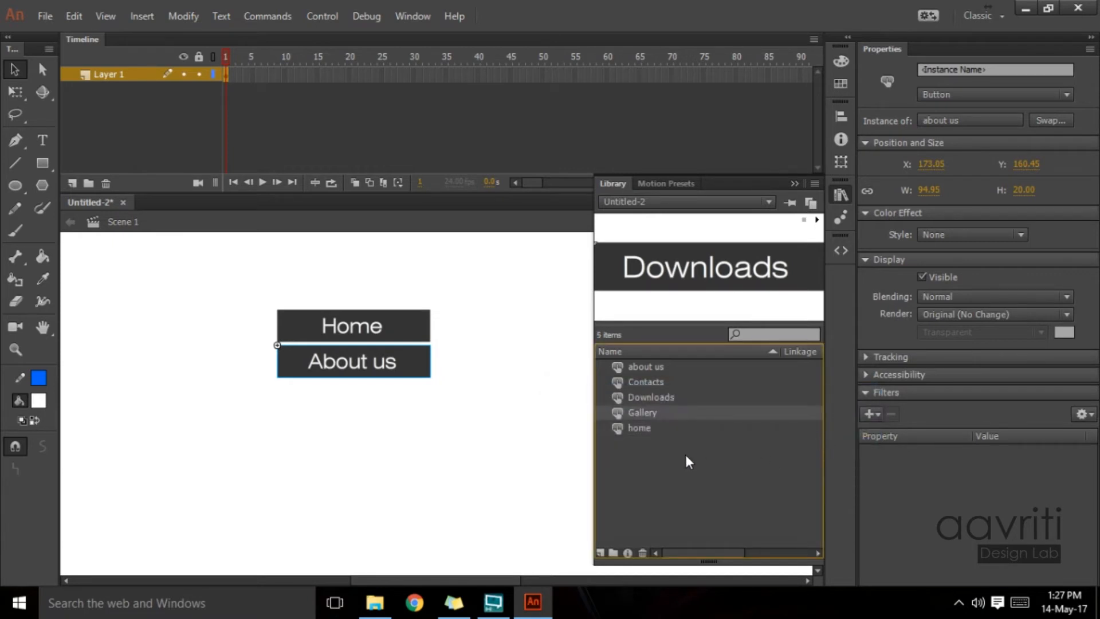
Step: Change the text in the Gallery symbol to Gallery and return to Scene 1
double_click(619, 411)
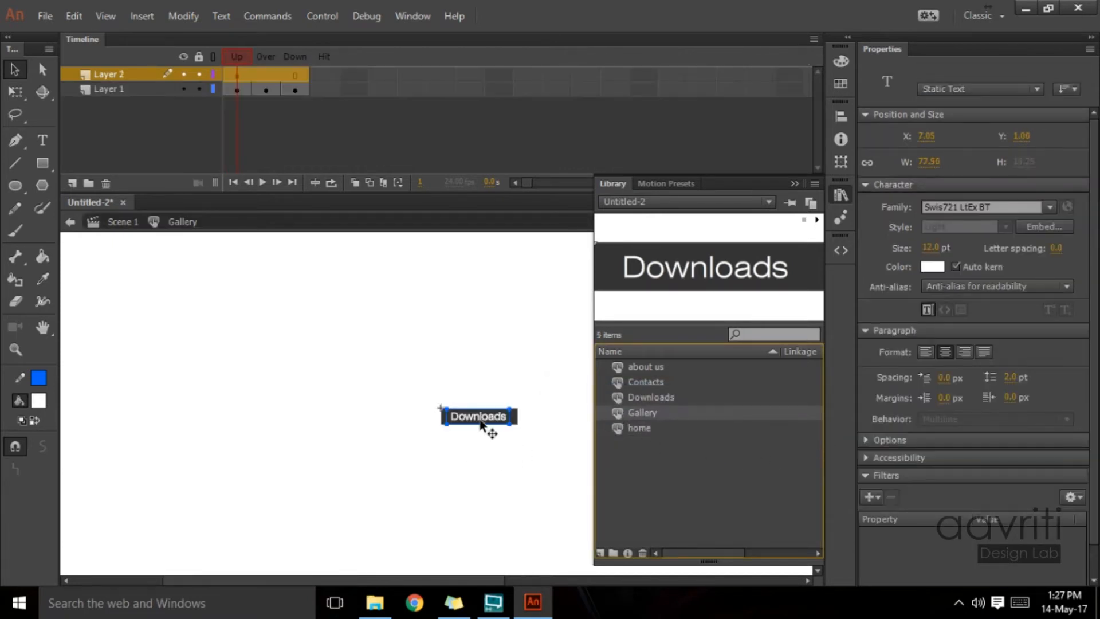
double_click(459, 416)
key(ctrl+a)
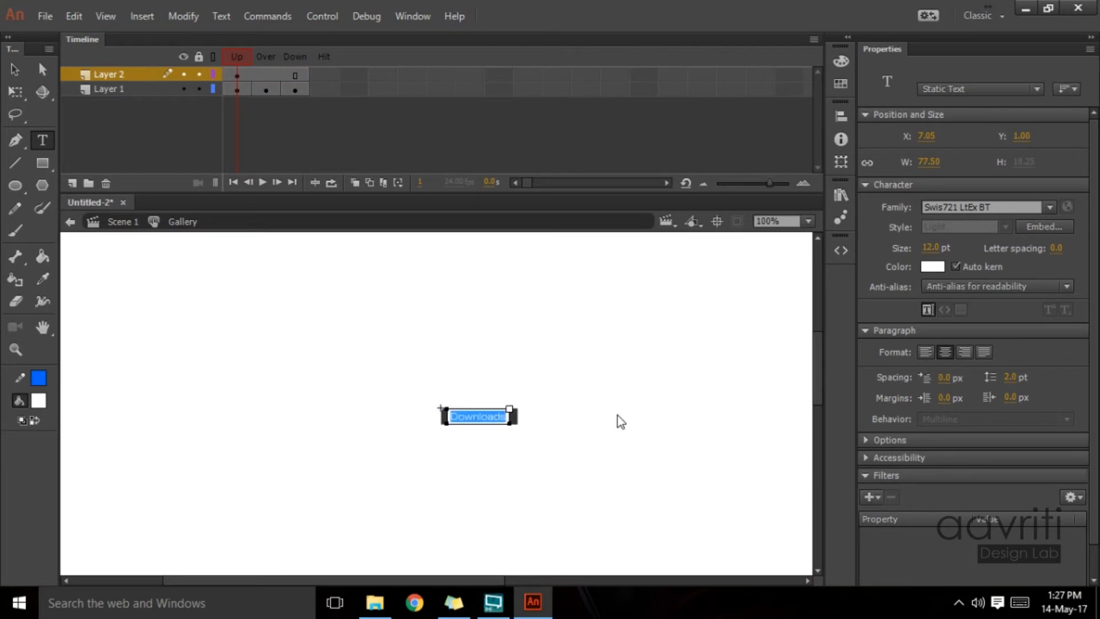
text(Gallery)
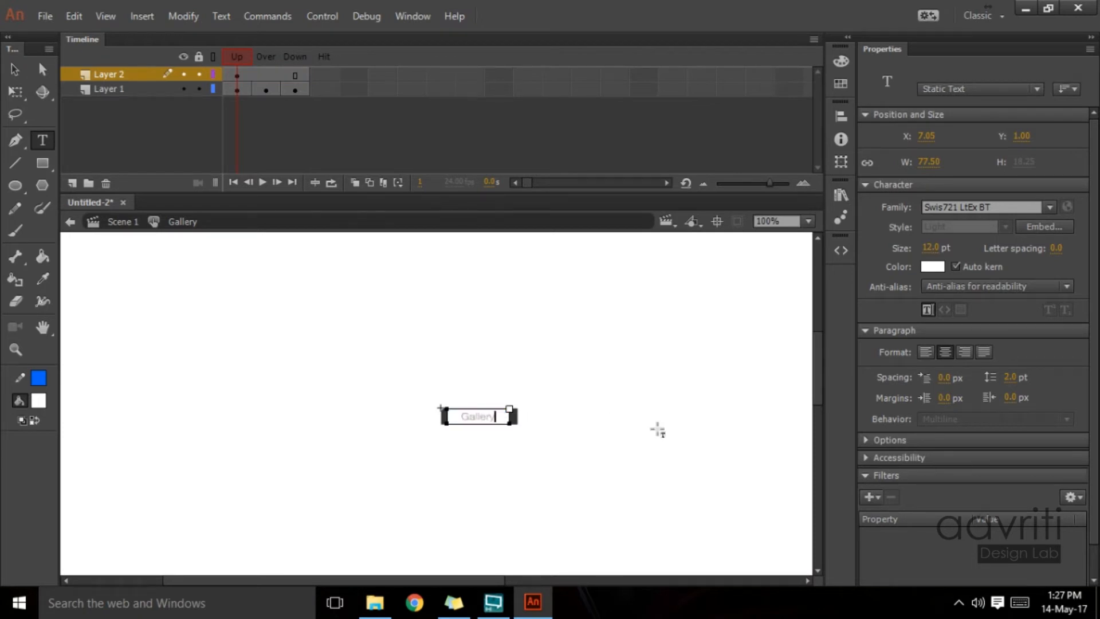
click(15, 69)
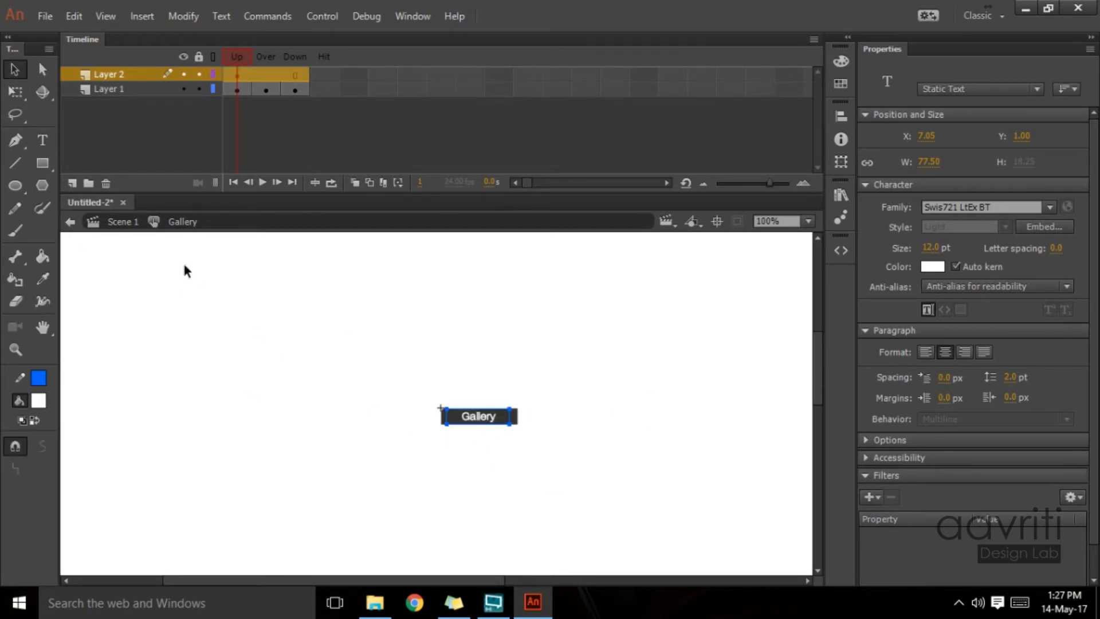
click(122, 222)
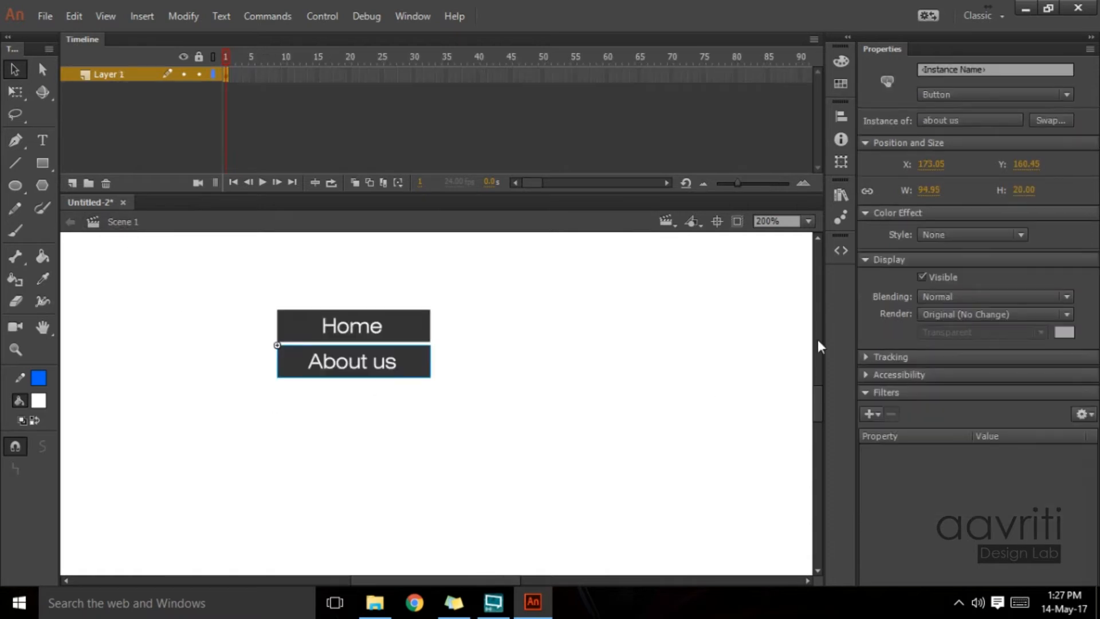
Step: Place an instance of the Gallery symbol directly below the About us button at about X 173, Y 180
click(841, 208)
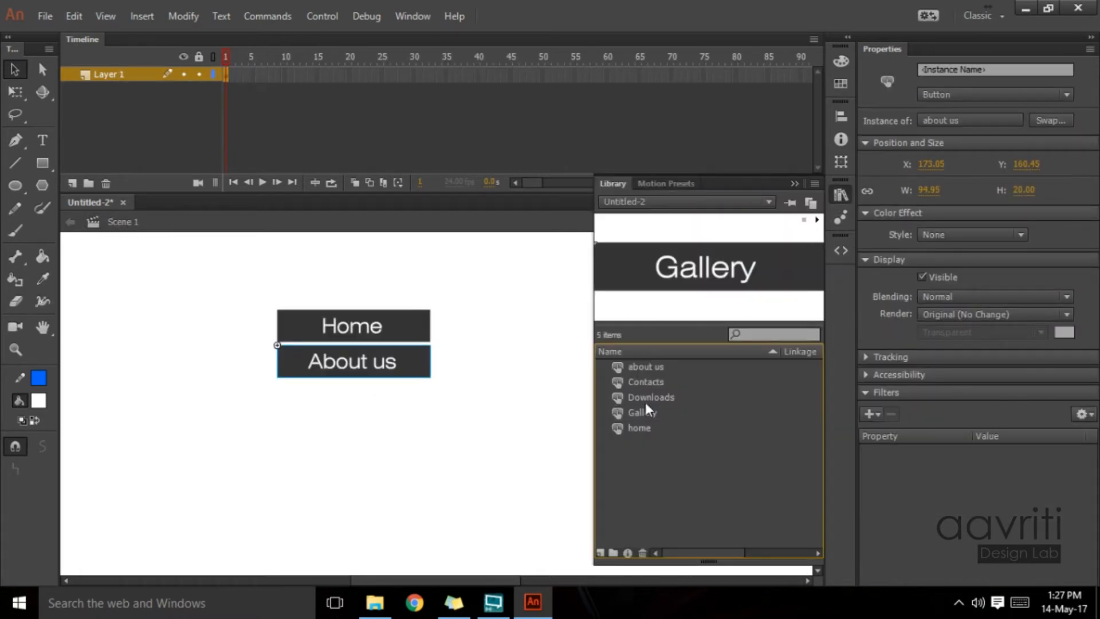
click(645, 384)
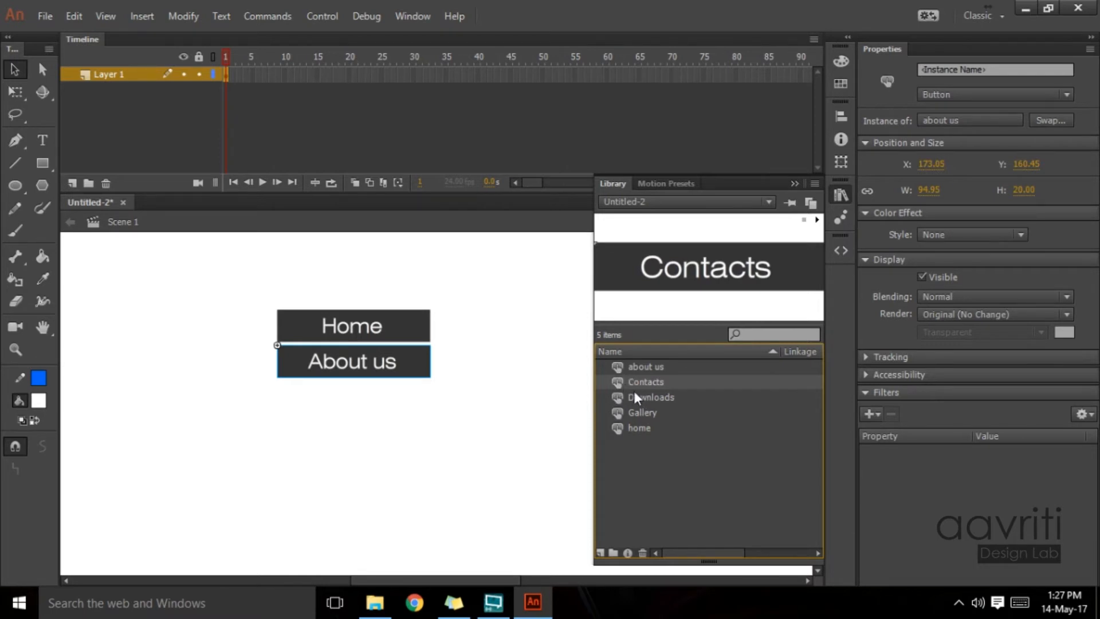
drag(621, 415, 321, 393)
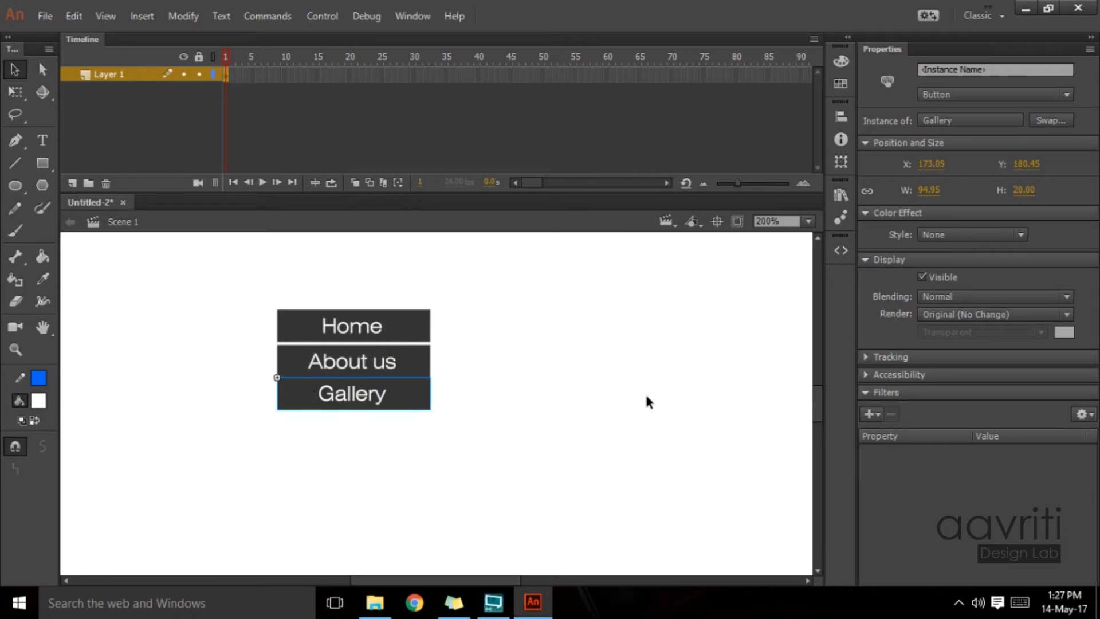
Step: Place an instance of the Downloads symbol just below the Gallery button at about X 173, Y 203
click(841, 195)
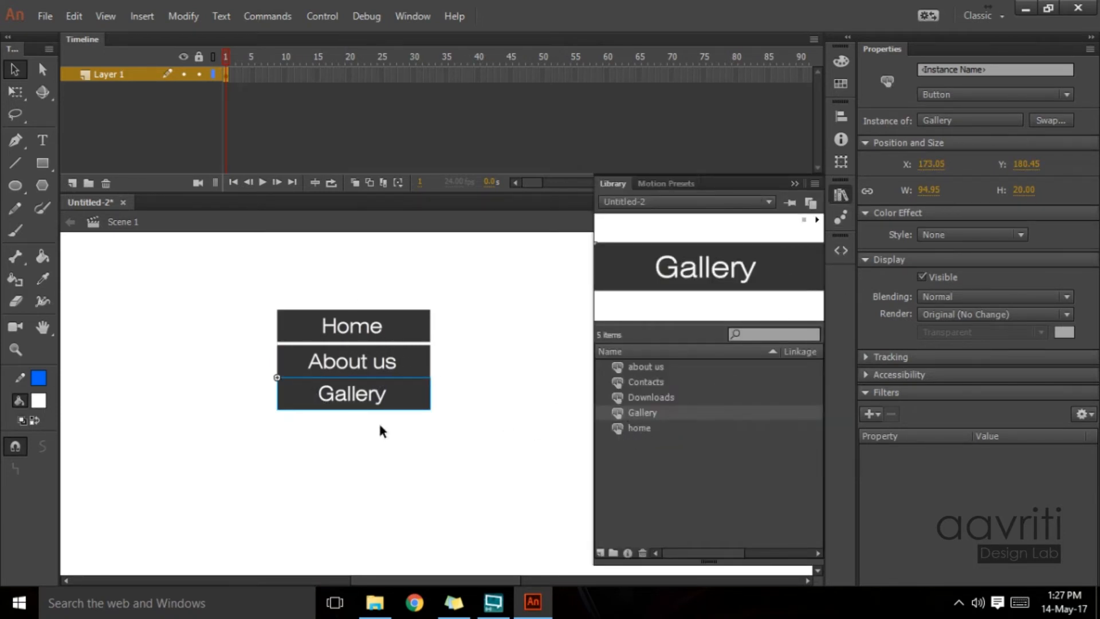
click(616, 397)
drag(618, 397, 355, 431)
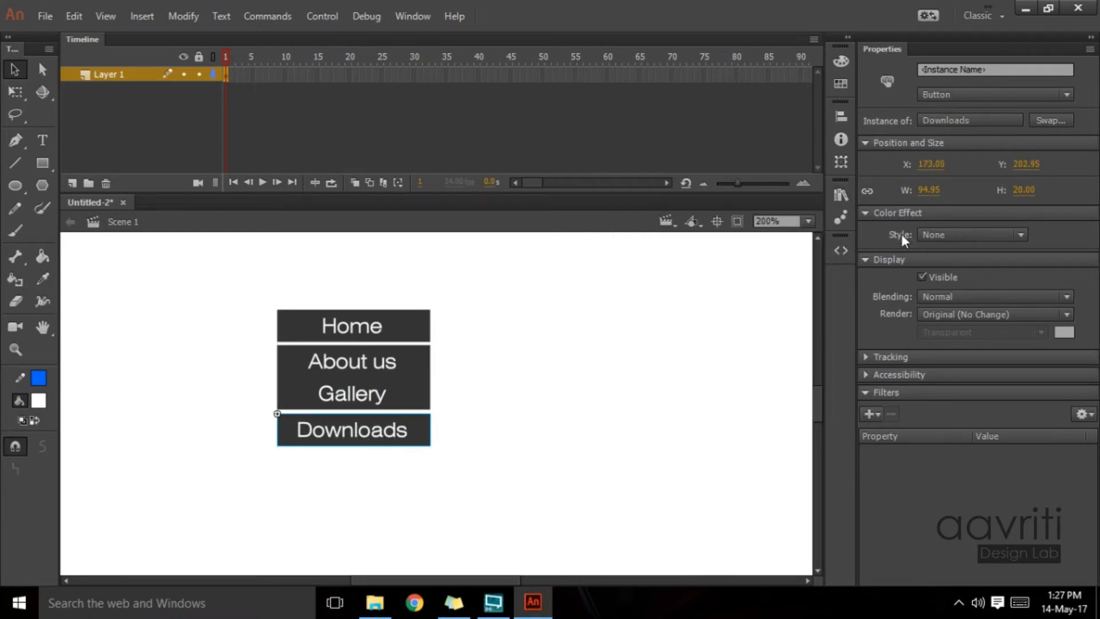
Step: Place an instance of the Contacts symbol below the Downloads button at about X 174.5, Y 231, and collapse the library
click(838, 190)
click(679, 428)
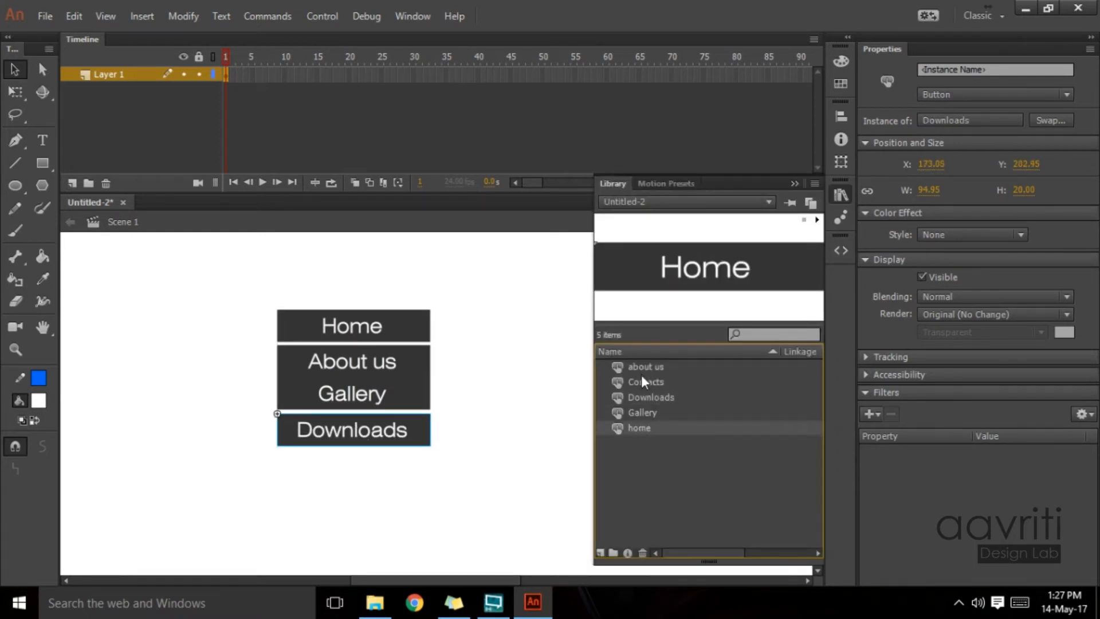
drag(624, 383, 372, 475)
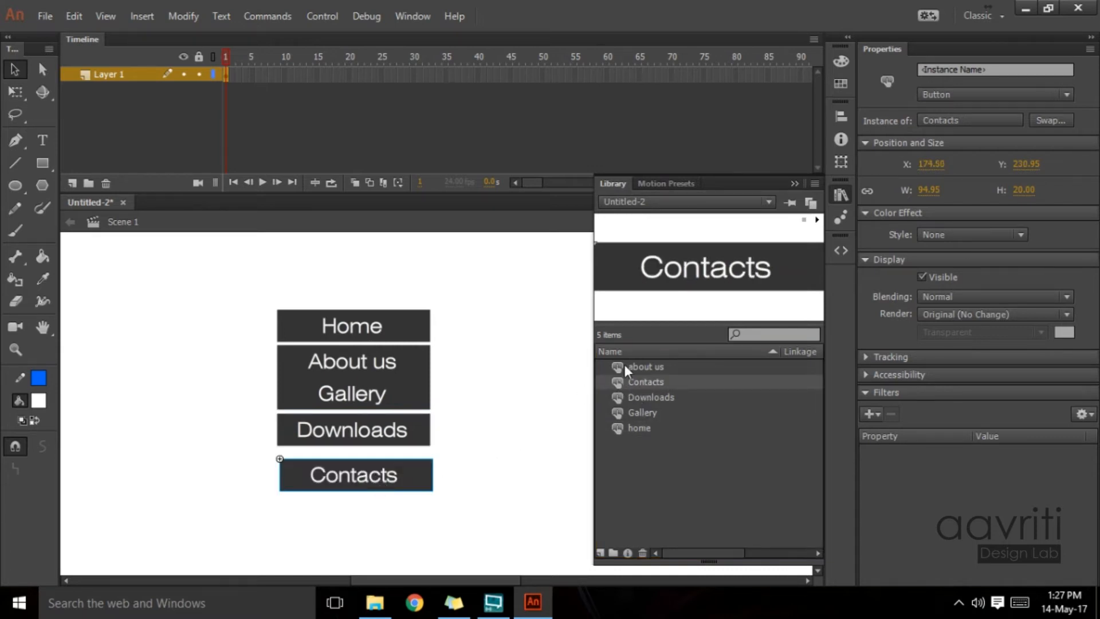
click(795, 184)
Step: Select all five menu buttons, distribute them evenly by their vertical centers, and deselect them
mouse_move(236, 263)
mouse_down()
mouse_move(356, 454)
mouse_move(303, 470)
mouse_move(279, 458)
mouse_move(279, 363)
mouse_move(479, 548)
mouse_up()
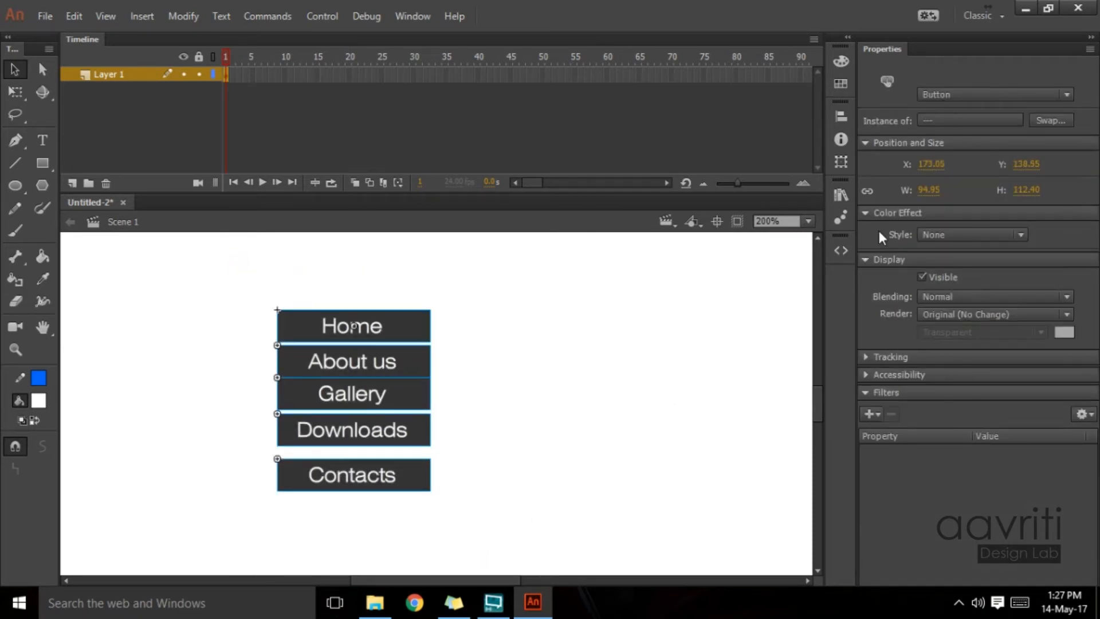
click(840, 115)
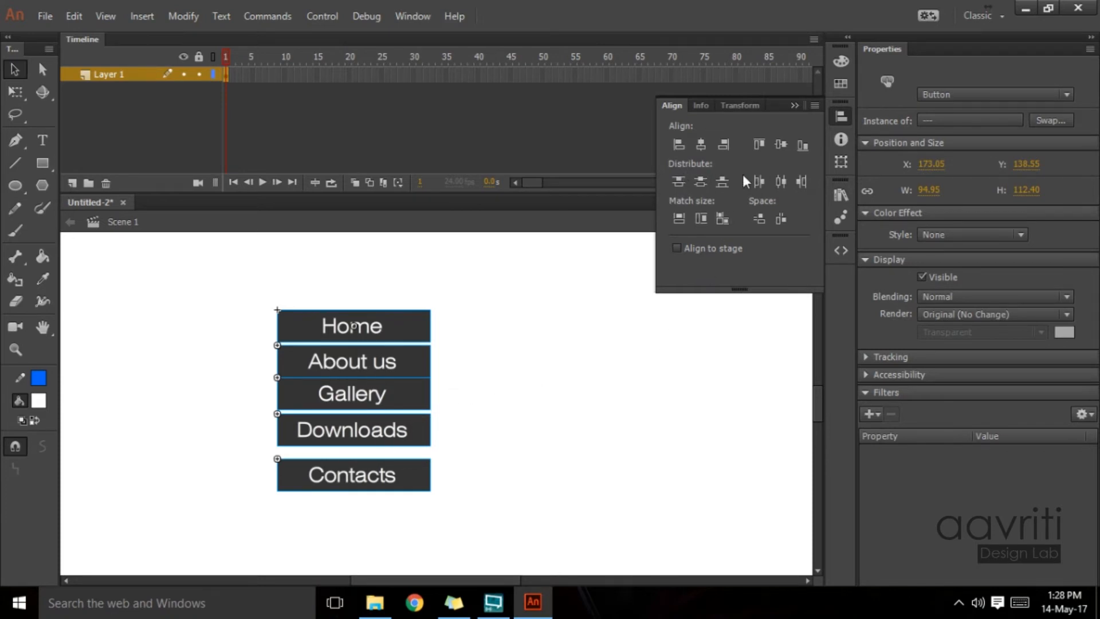
click(705, 186)
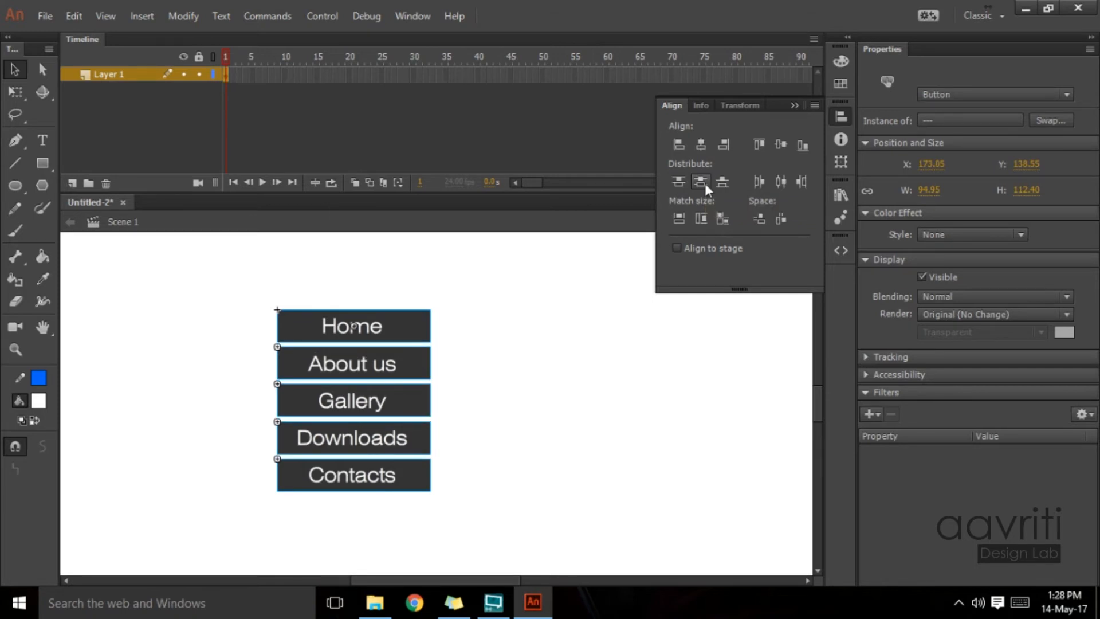
click(544, 432)
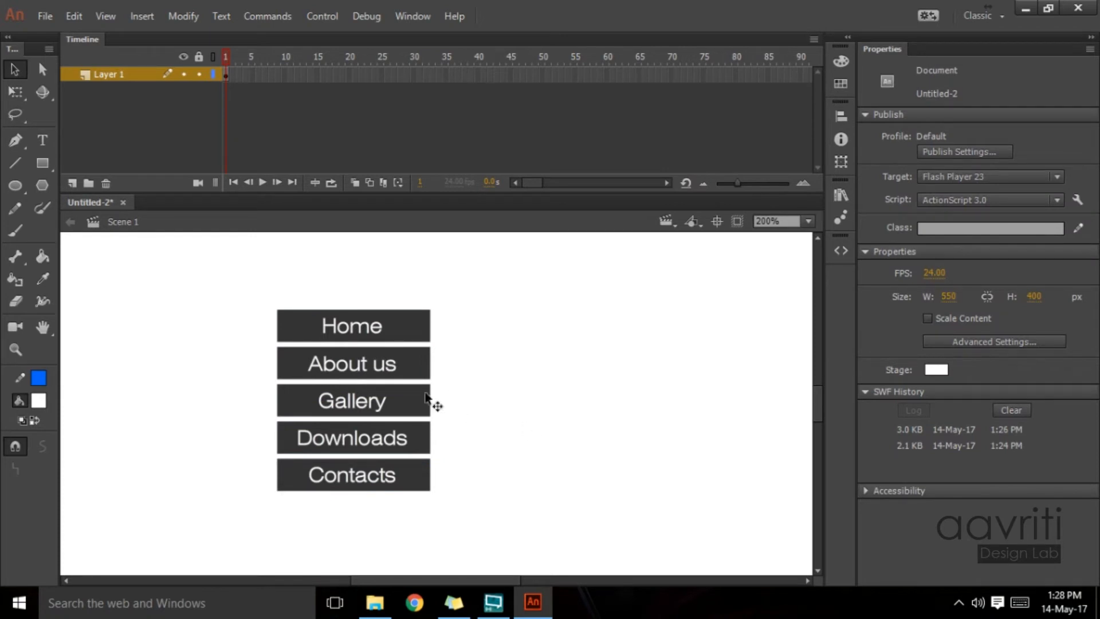
Step: Nudge the About us button up to Y 159.65, leaving a thin gap below the Home button
click(408, 367)
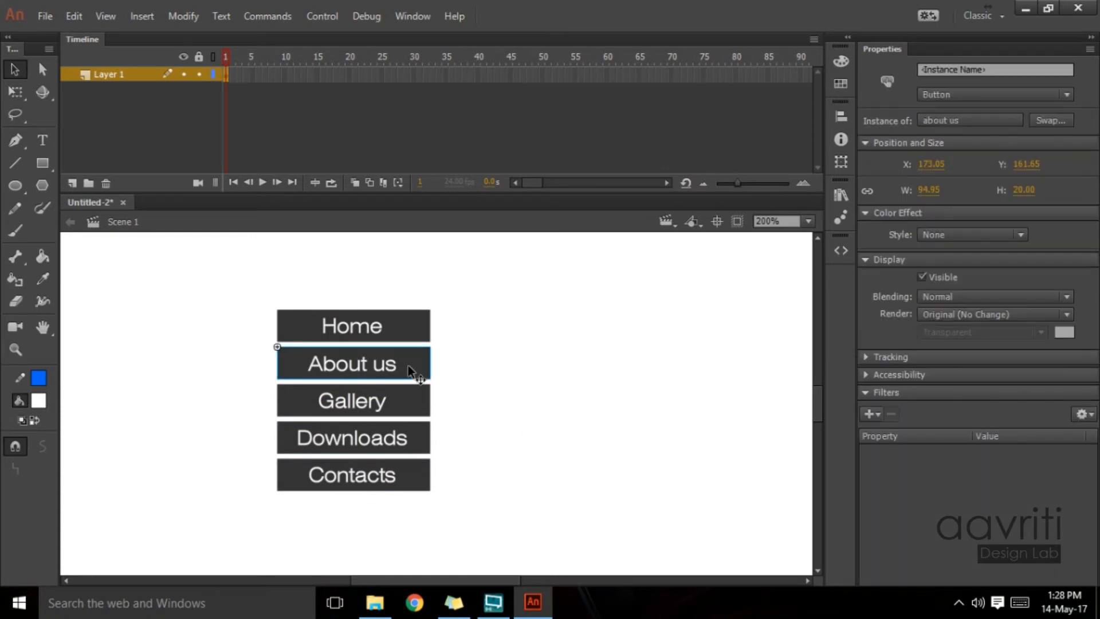
key(Up)
key(Up)
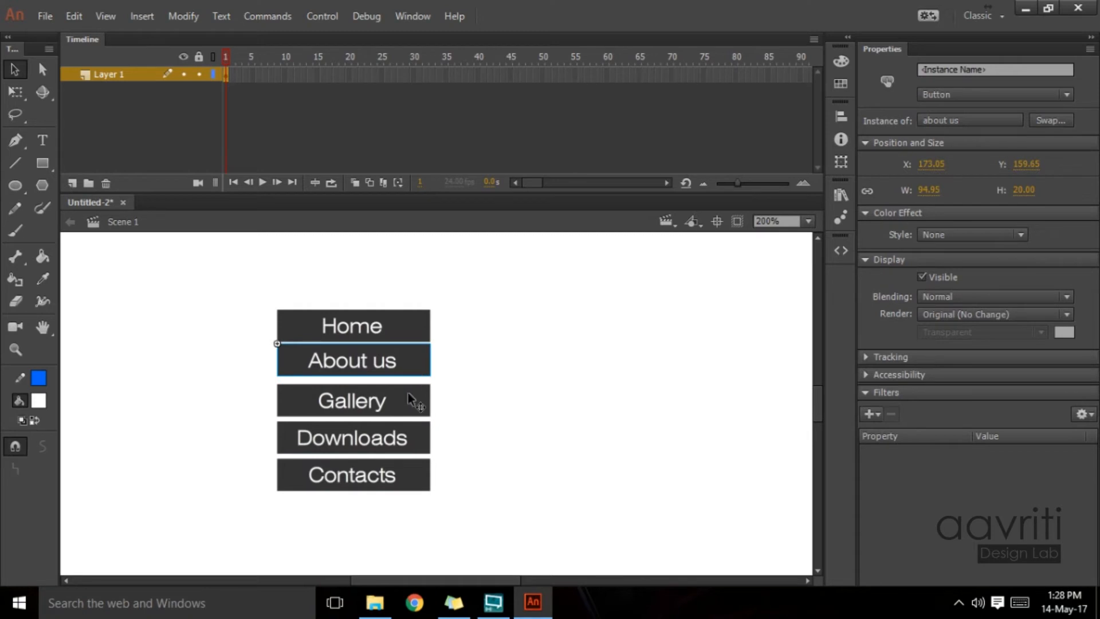
Step: Nudge the Gallery button up to Y 181.25, leaving a thin gap below the About us button
click(408, 395)
key(Up)
key(Up)
key(Up)
key(Up)
key(Up)
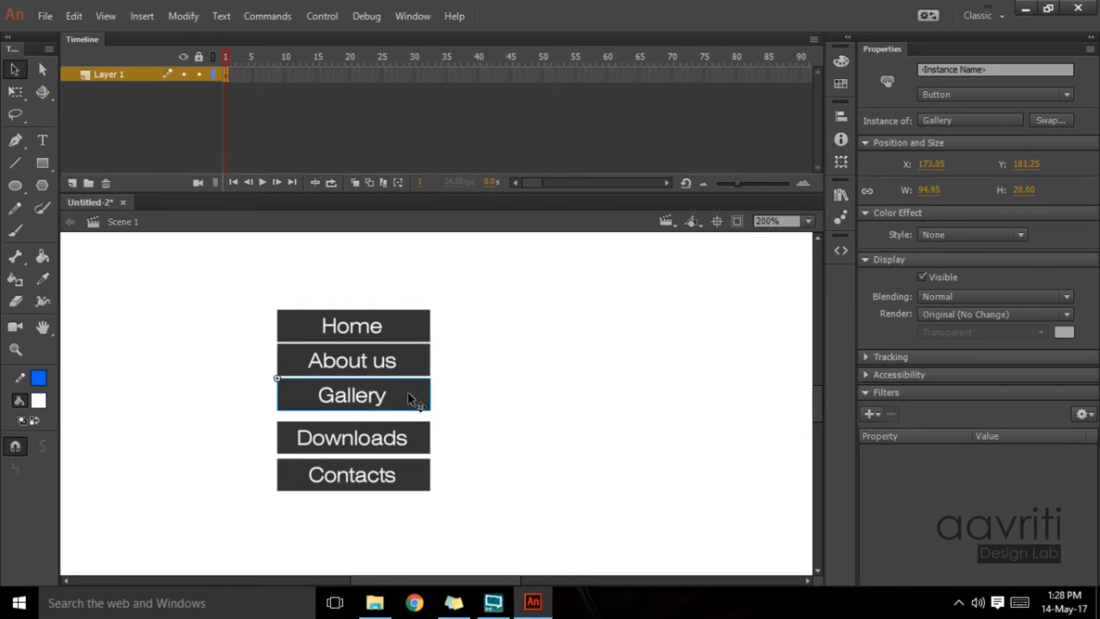
Step: Move the Downloads button up to Y 202.35 and the Contacts button up to about Y 223, directly beneath it
click(396, 439)
key(Up)
key(Up)
key(Up)
key(Up)
key(Up)
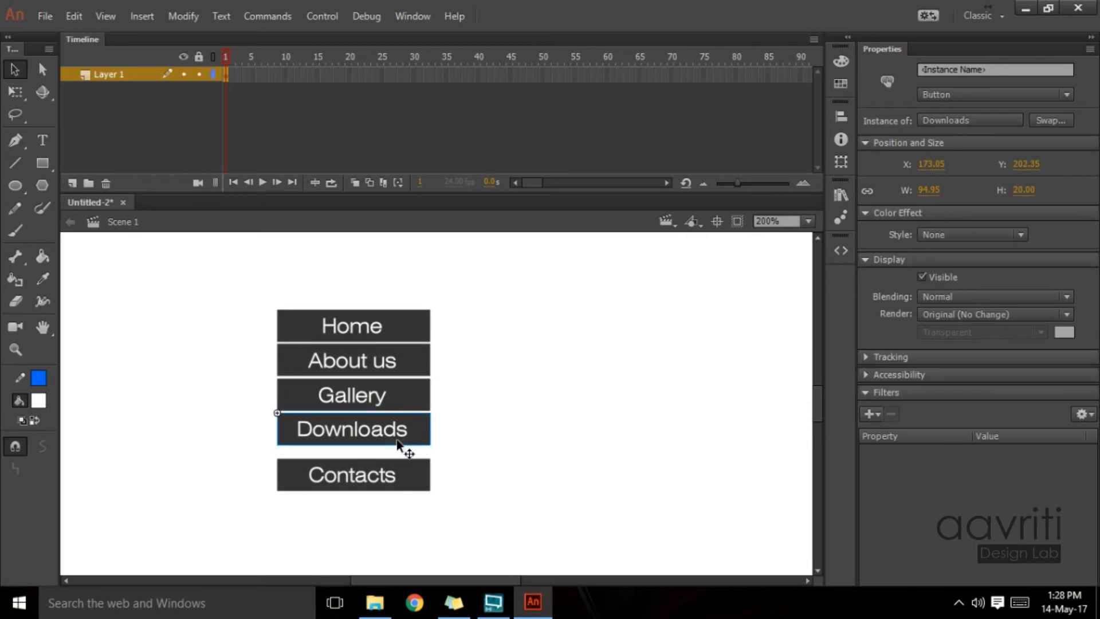
click(402, 476)
drag(414, 477, 414, 465)
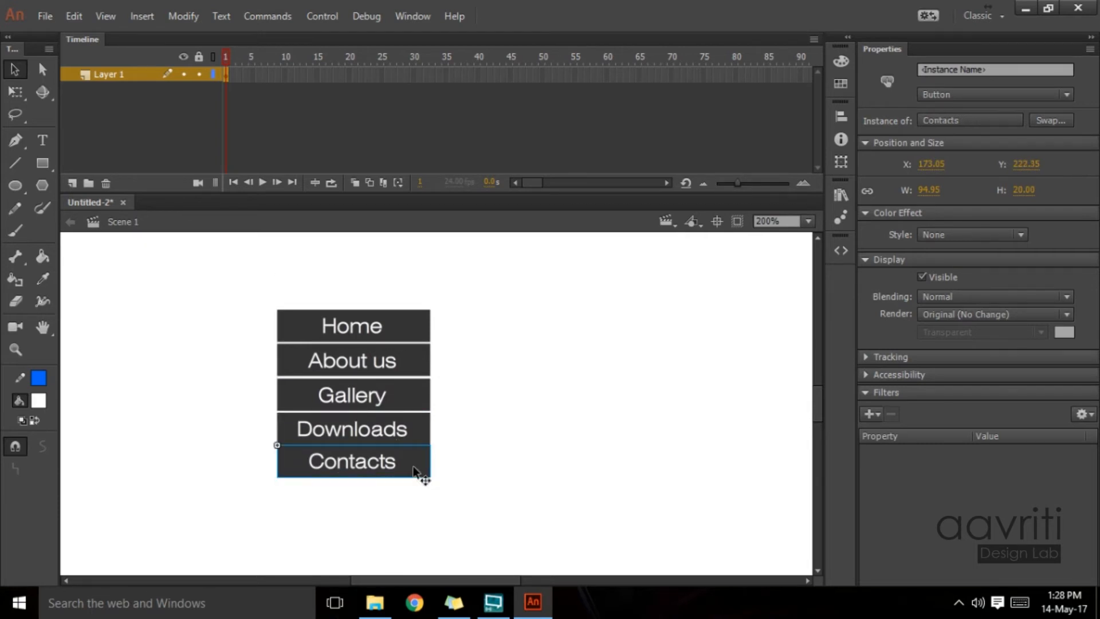
Step: Select all five tightened menu buttons, distribute them evenly by their vertical centers again, and clear the selection
key(ctrl+a)
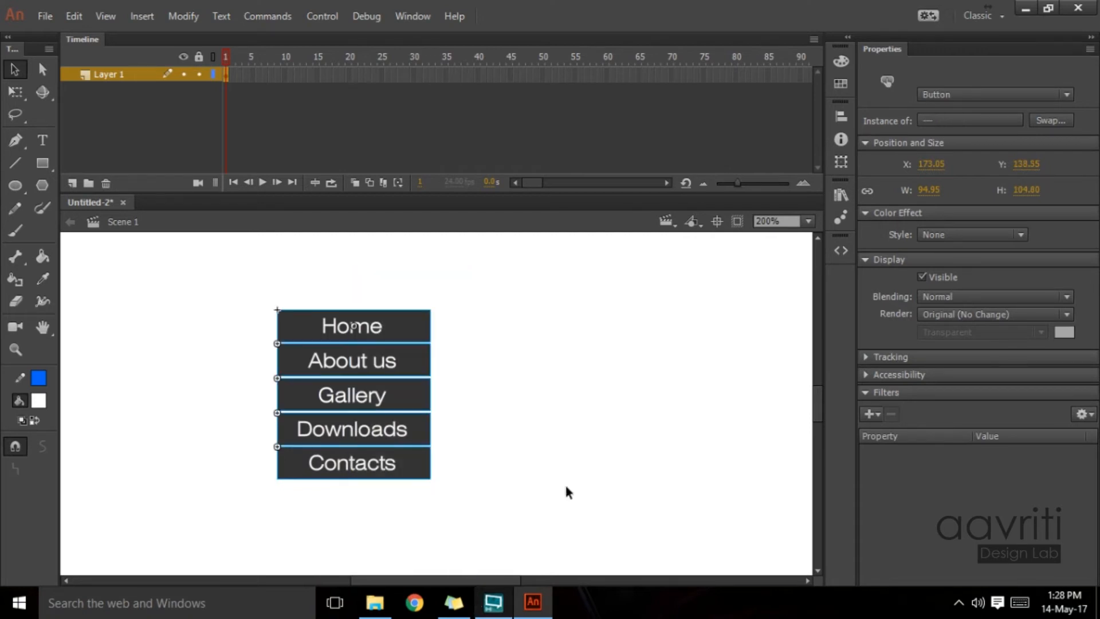
click(840, 118)
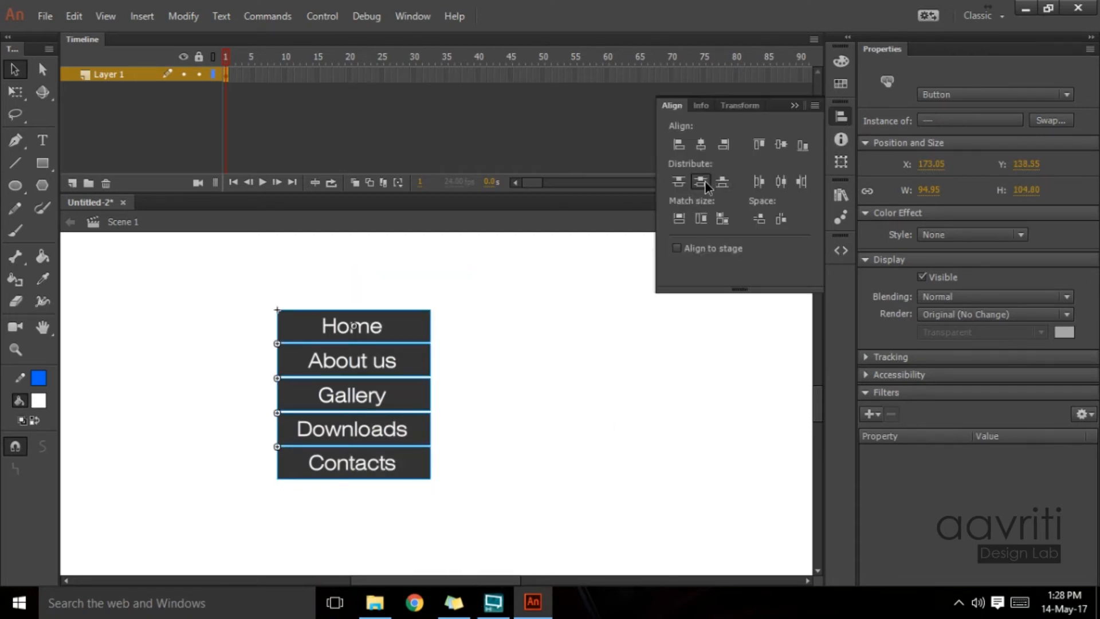
click(705, 181)
click(593, 367)
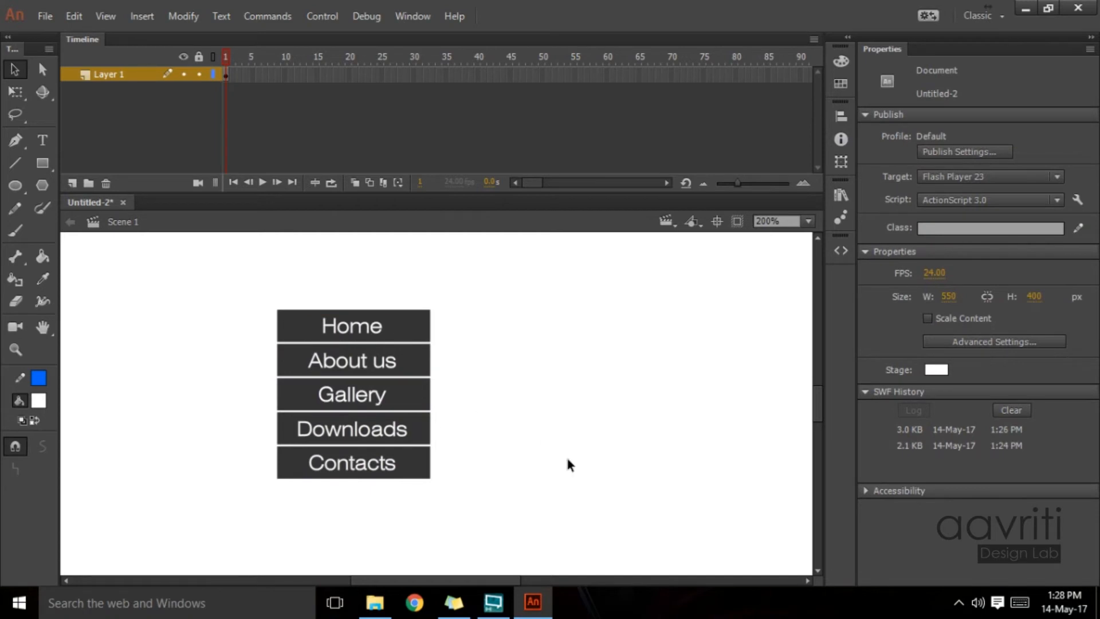
Step: Test the movie to check the rollover states of the menu buttons, and close the preview
key(ctrl+Return)
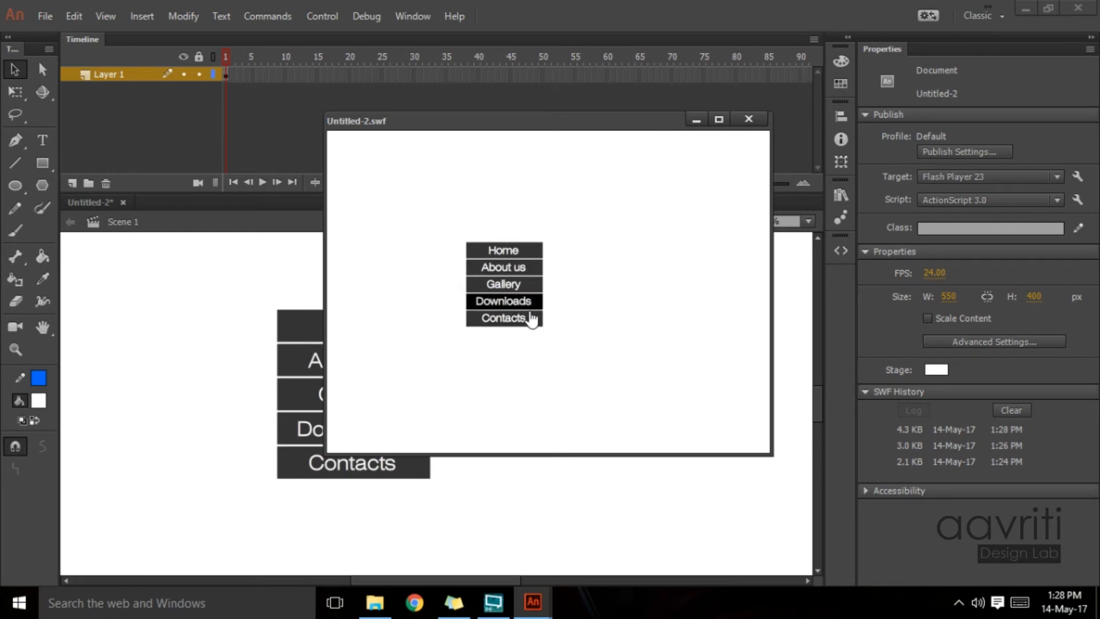
click(748, 118)
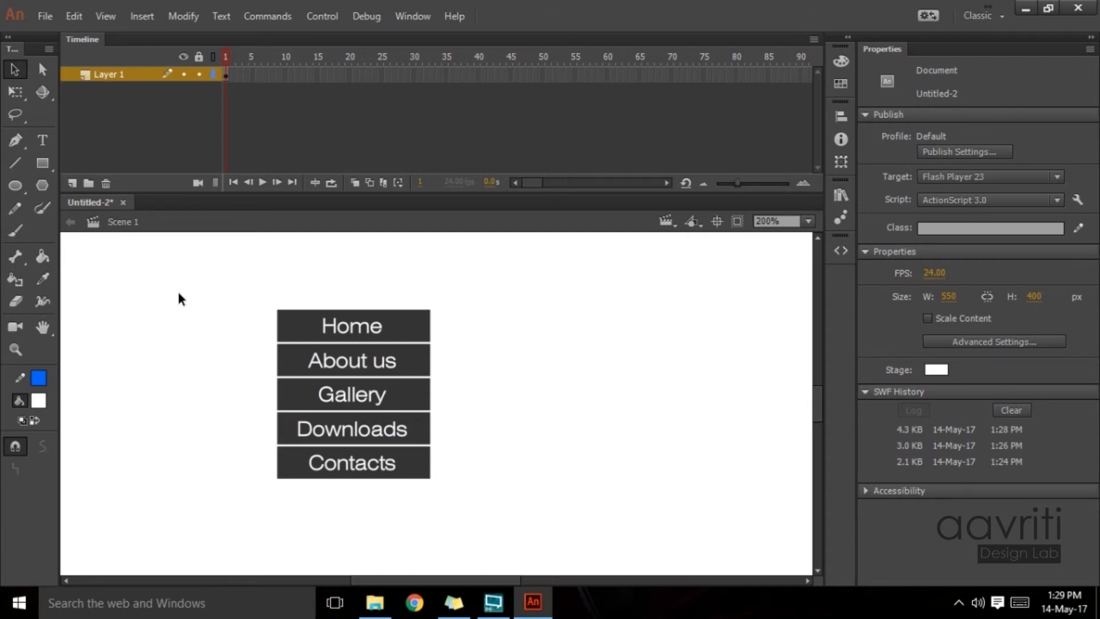
Step: Convert all five menu buttons together into a Movie Clip symbol named Drop Down Nav
drag(187, 267, 475, 502)
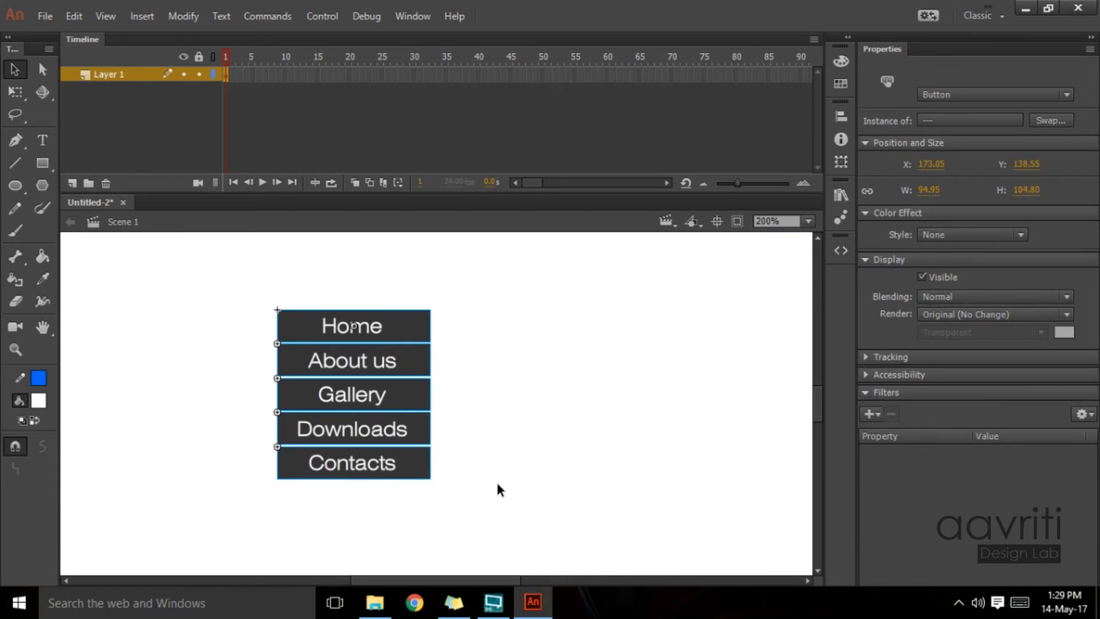
key(F8)
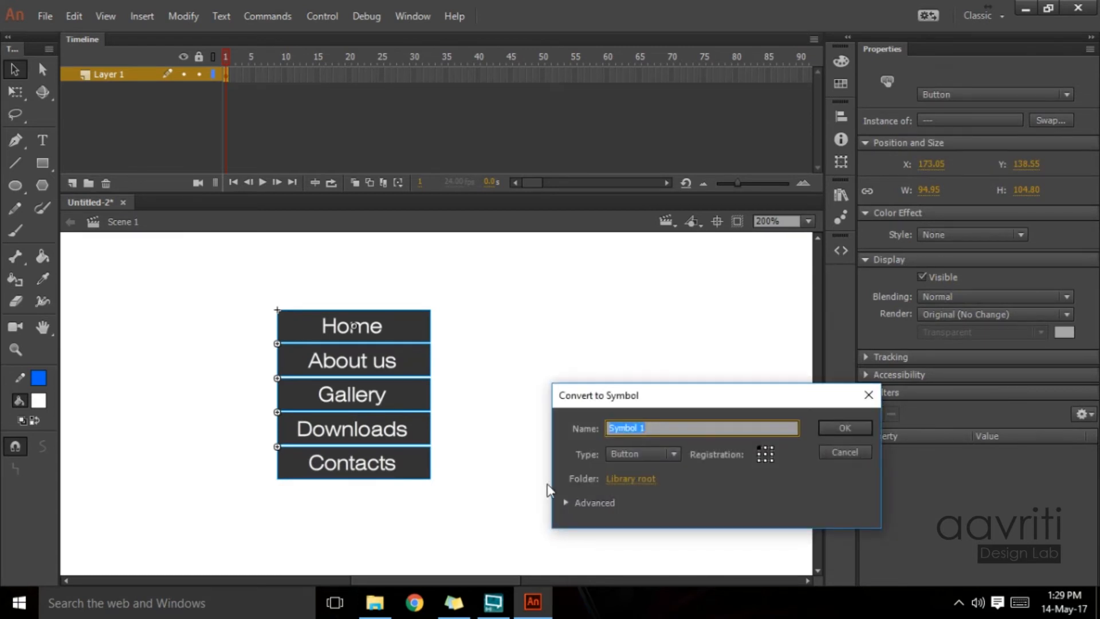
click(675, 454)
click(649, 467)
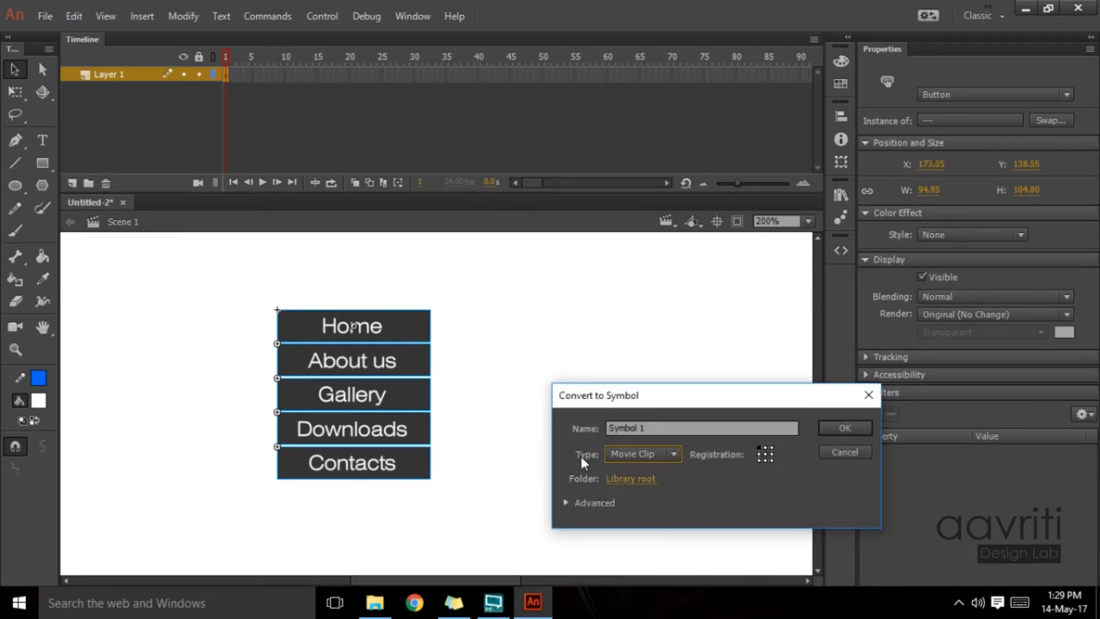
click(665, 431)
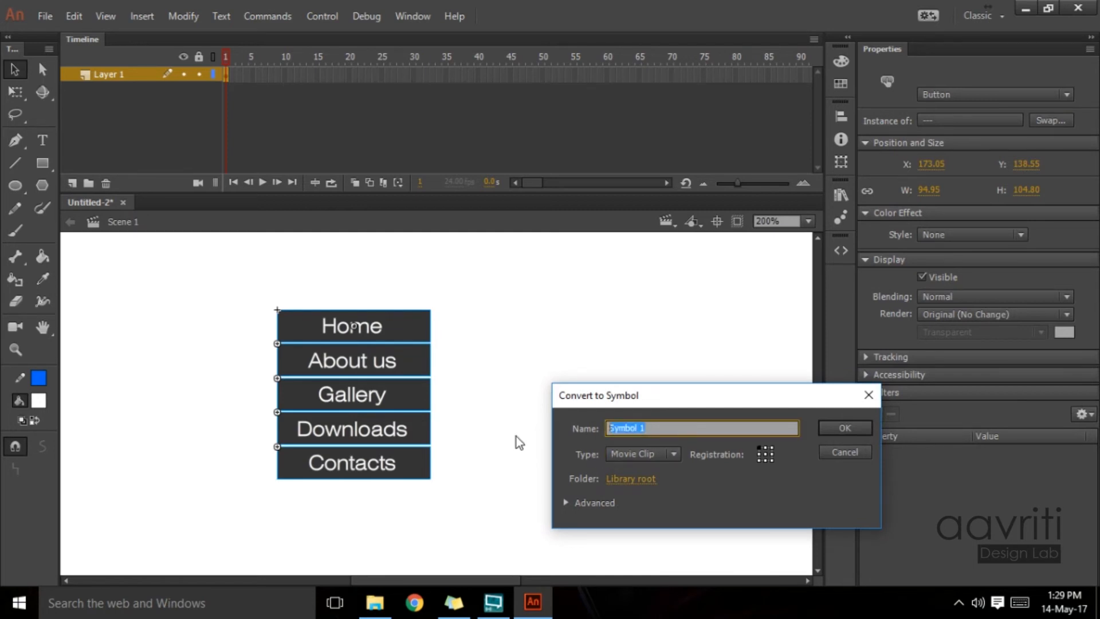
text(Drop Down Nav)
click(843, 429)
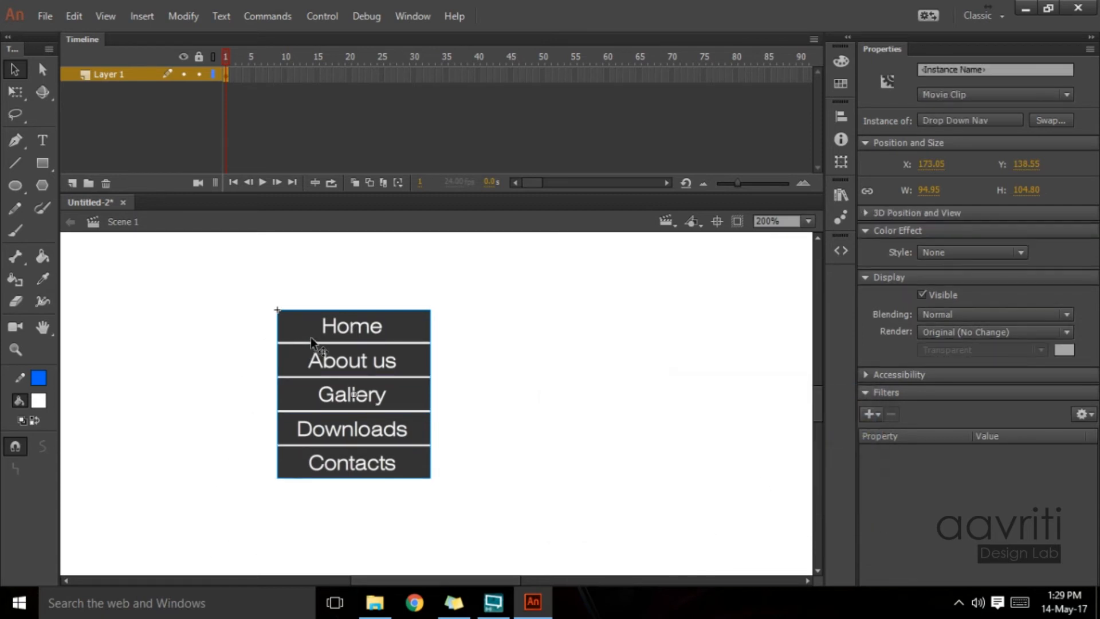
Step: Reposition the Drop Down Nav movie clip on the stage to about X 139.8, Y 108.85
drag(304, 322, 340, 335)
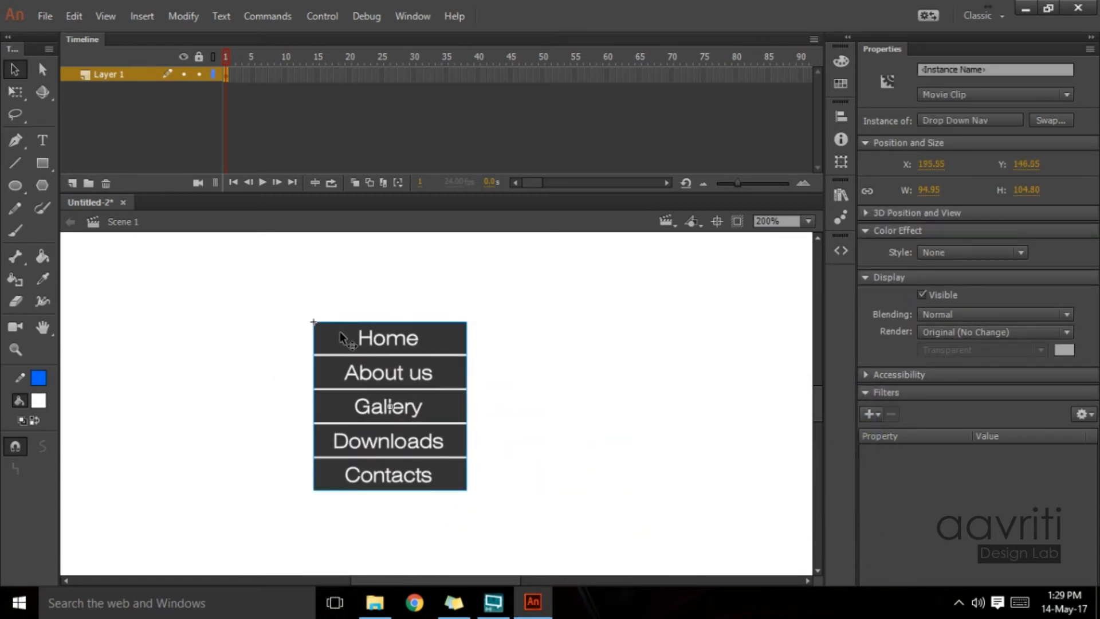
click(808, 221)
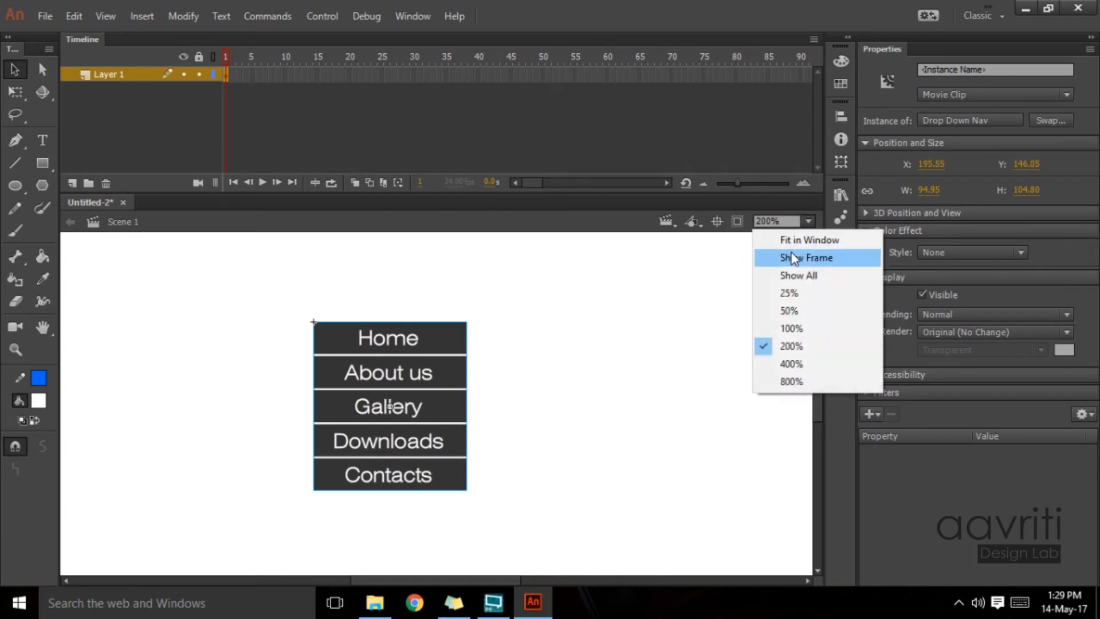
click(791, 239)
drag(422, 404, 370, 362)
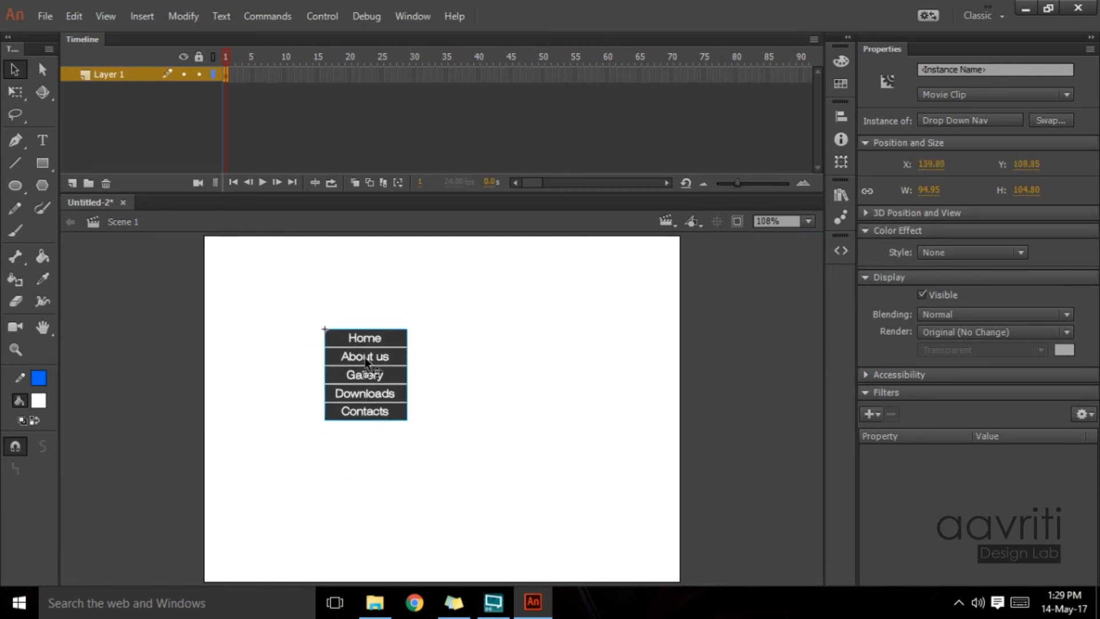
Step: Inside the Drop Down Nav movie clip, add a new layer named mask and rename Layer 1 to buttons
key(ctrl+=)
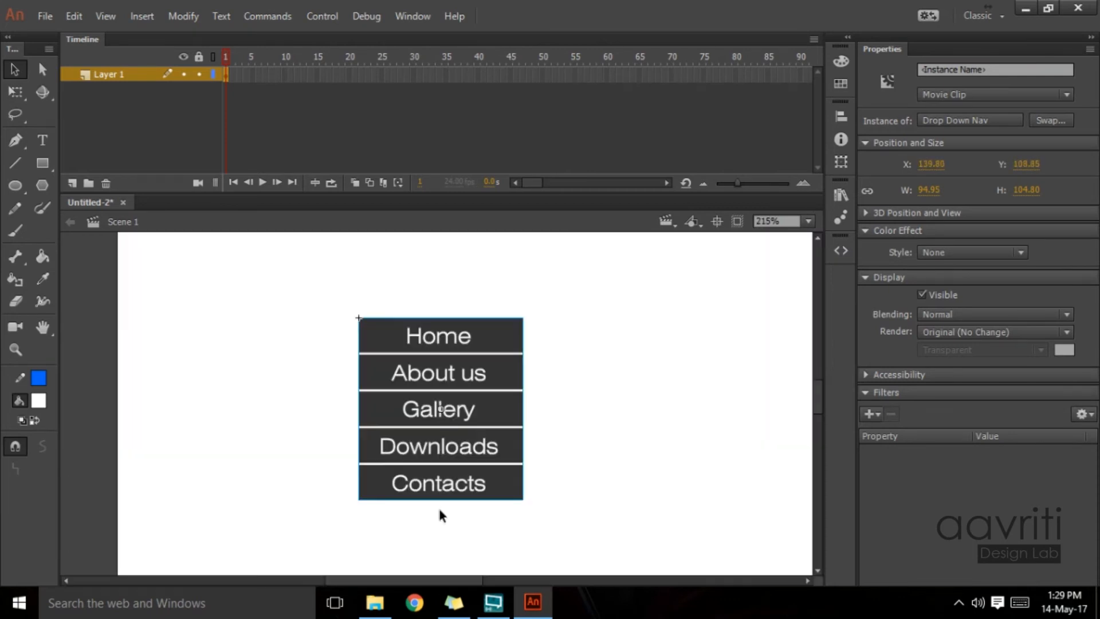
double_click(496, 348)
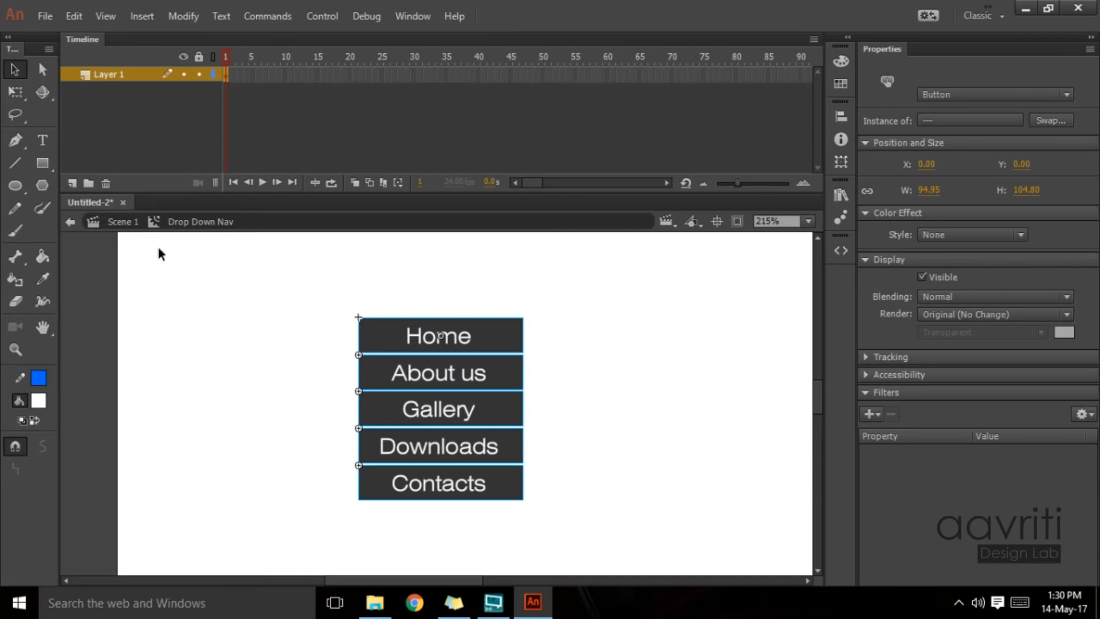
click(73, 182)
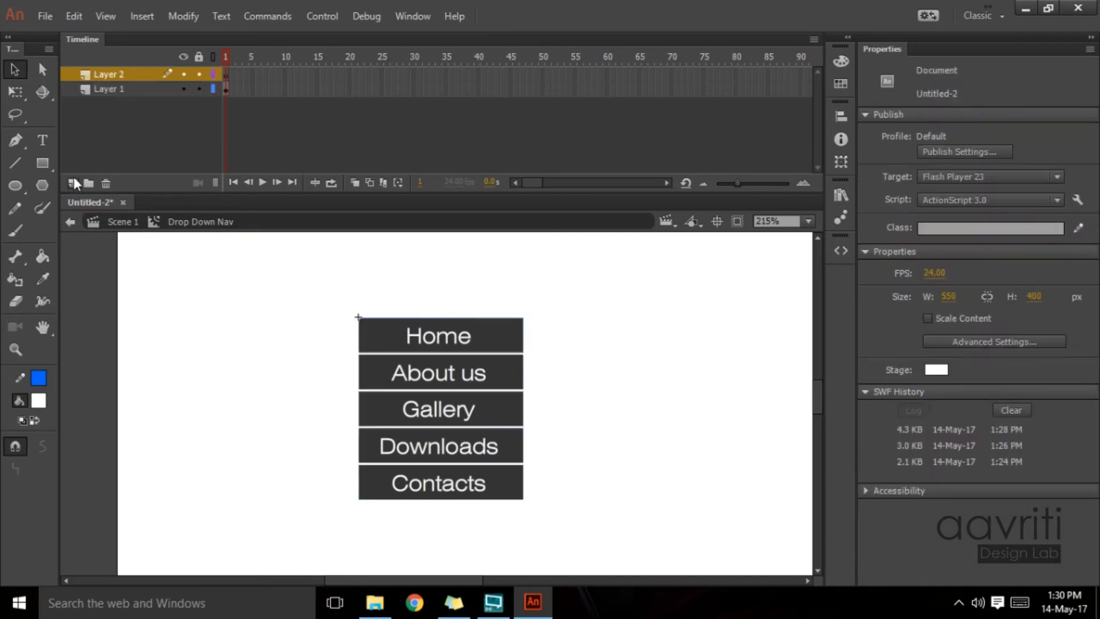
double_click(118, 73)
text(mask)
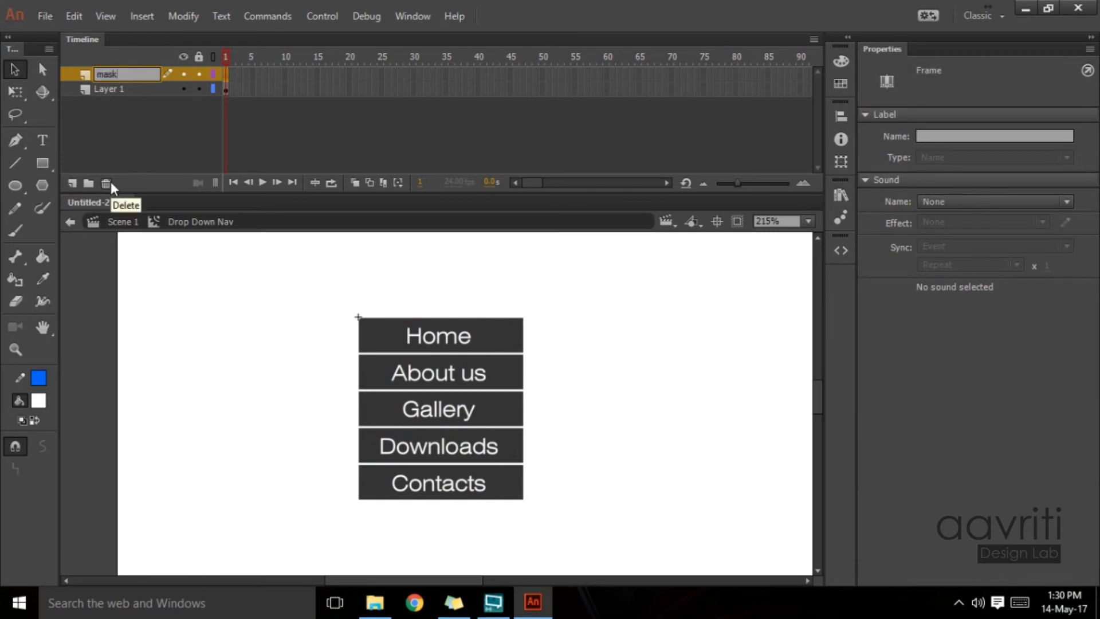
key(Return)
double_click(115, 88)
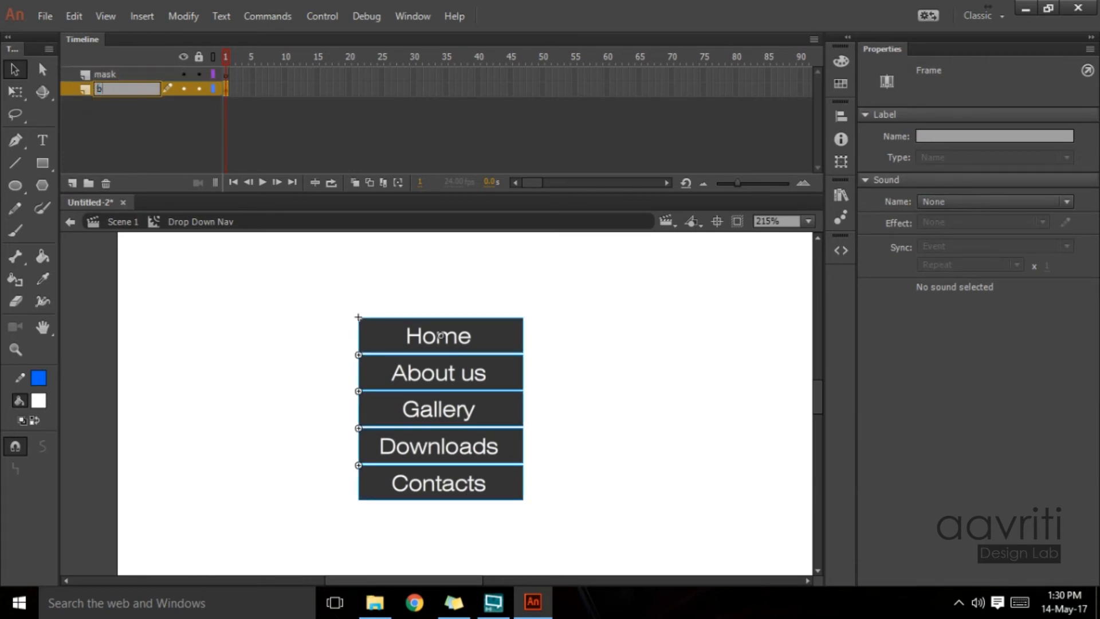
text(buttons)
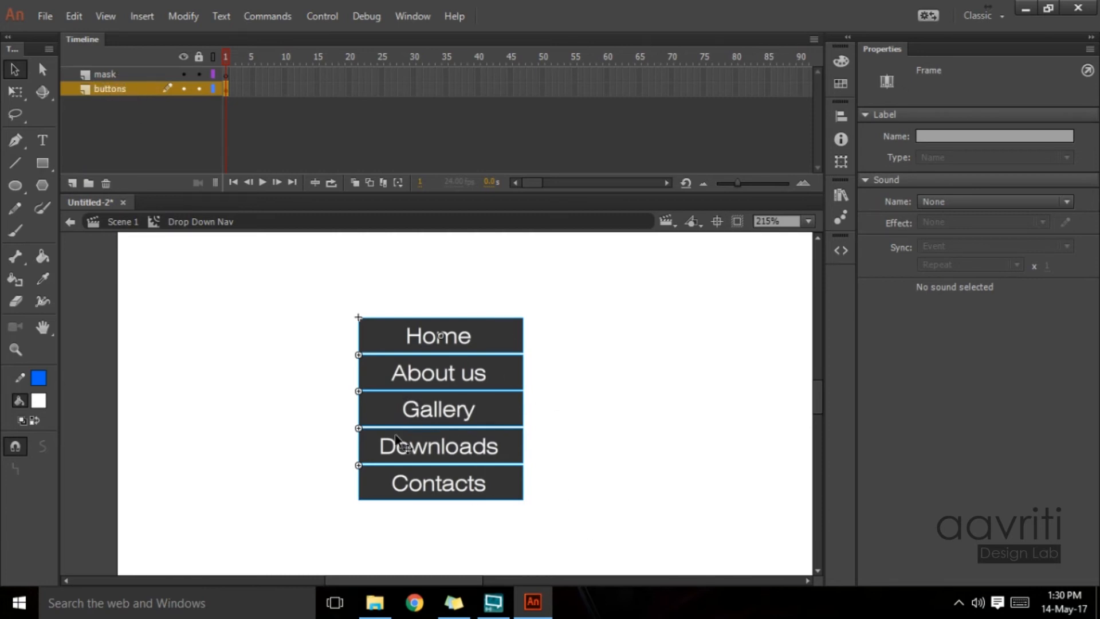
Step: Draw a rectangle of about 94.95 by 20 px on the mask layer, exactly covering the Home button
click(115, 75)
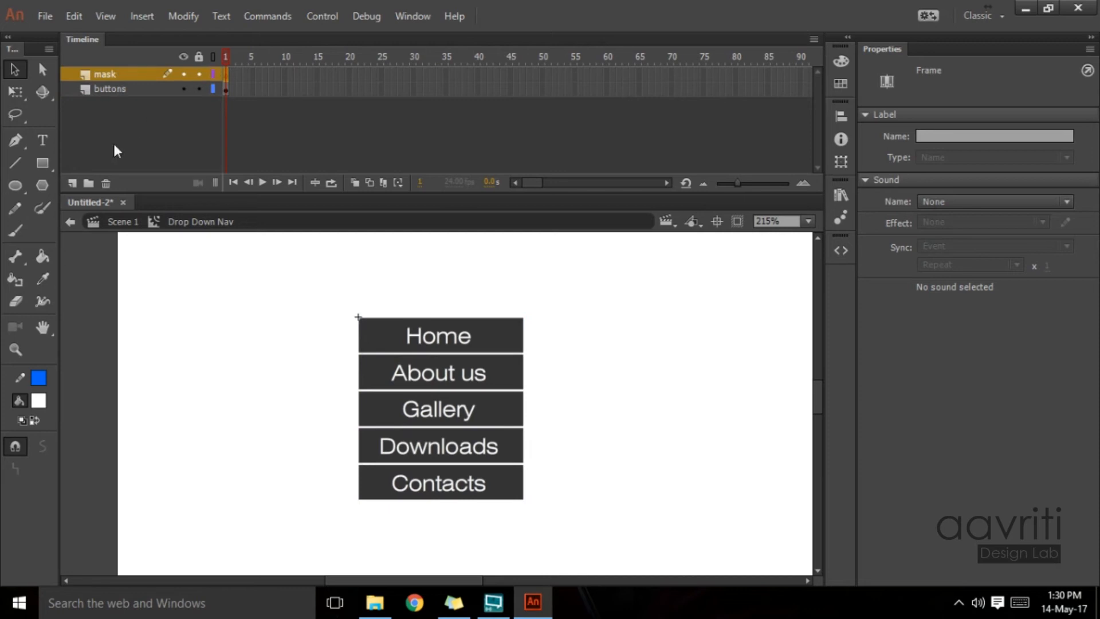
click(48, 165)
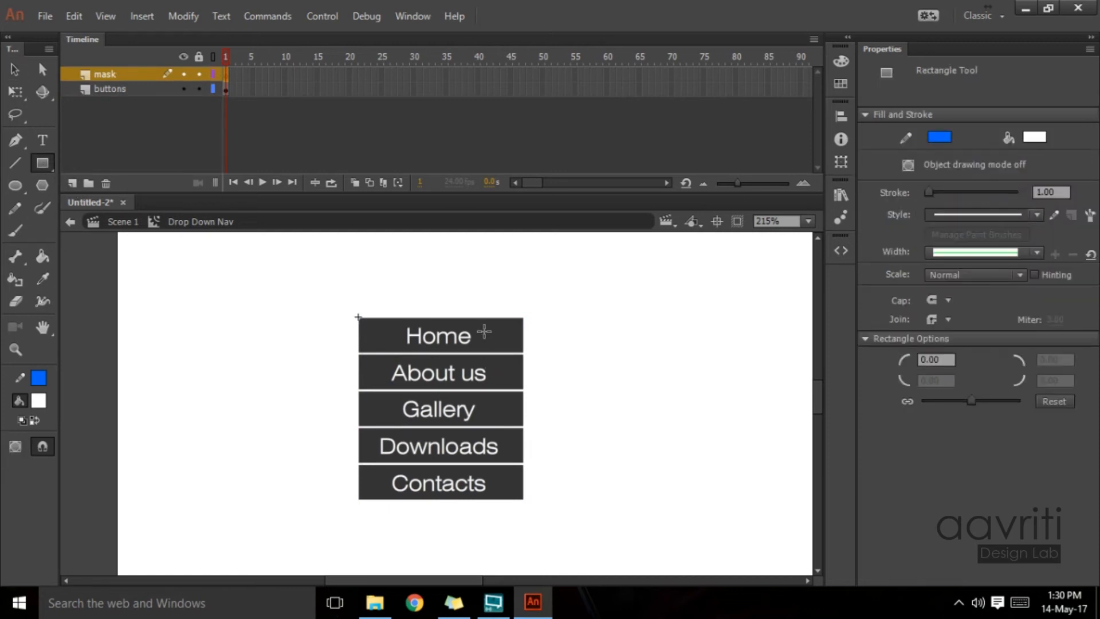
key(ctrl+equal)
drag(491, 303, 479, 421)
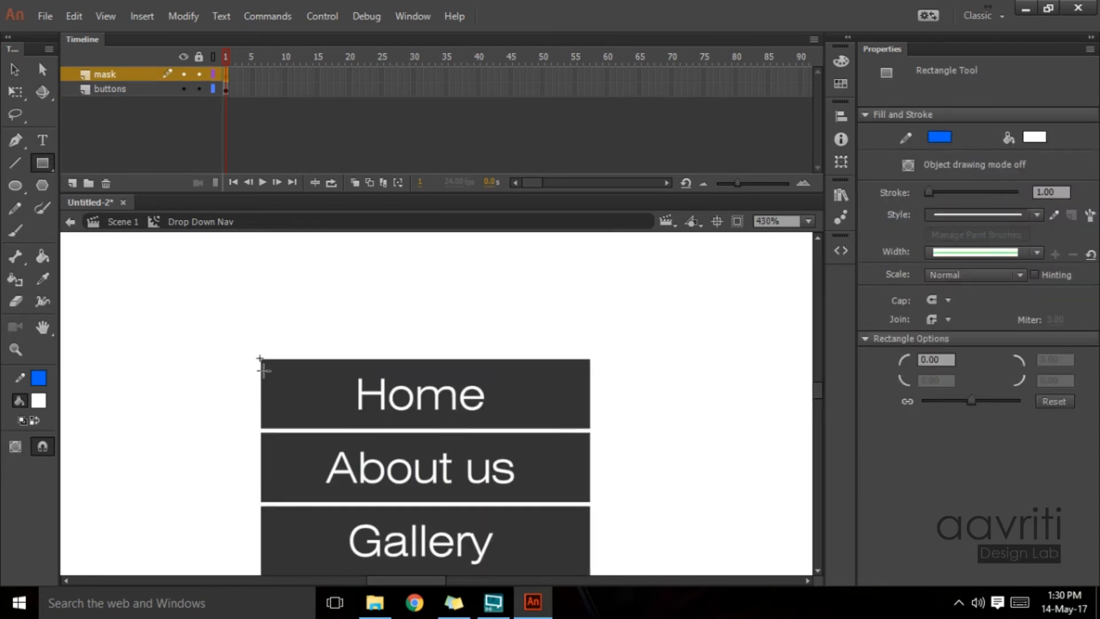
mouse_move(259, 358)
mouse_down()
mouse_move(278, 382)
mouse_move(353, 414)
mouse_move(590, 429)
mouse_up()
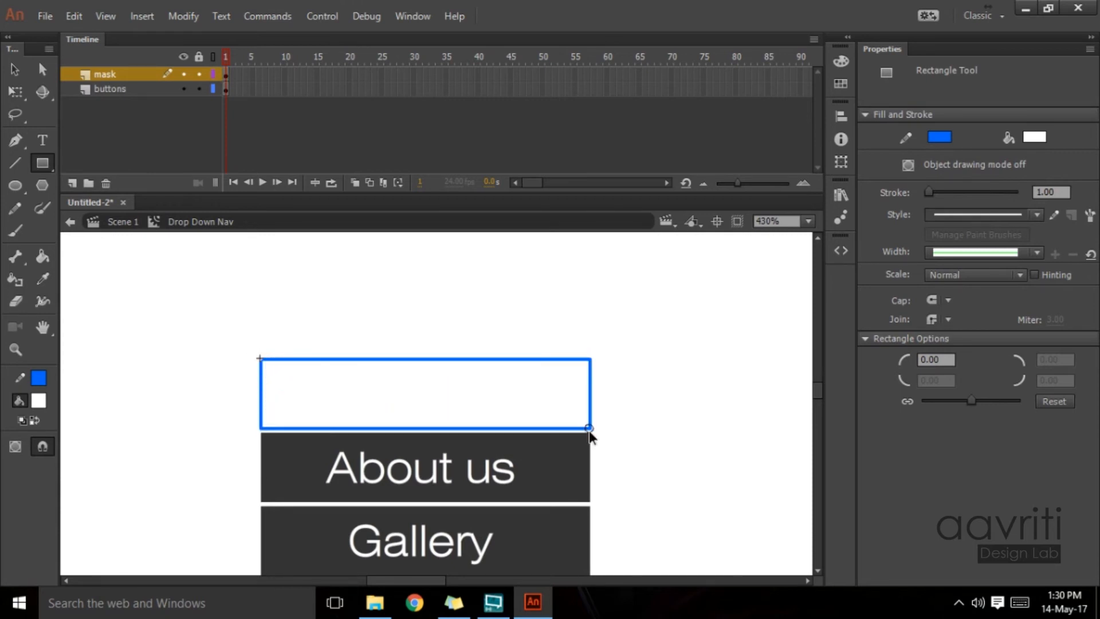
Step: Delete the entire blue outline of the rectangle on the mask layer, keeping only its fill
click(15, 69)
click(436, 388)
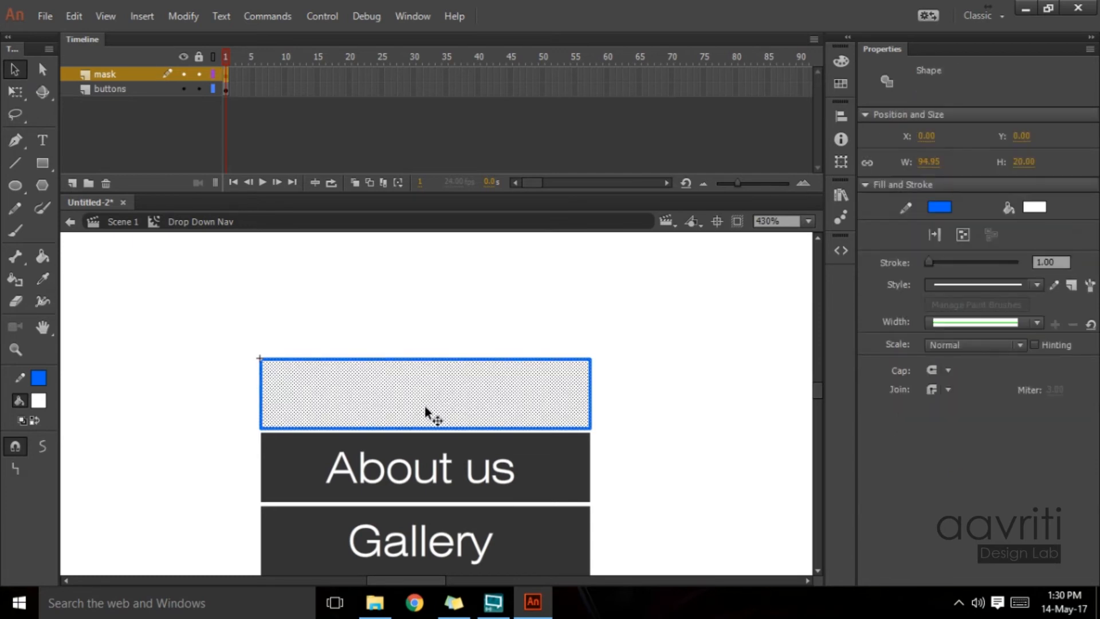
click(17, 92)
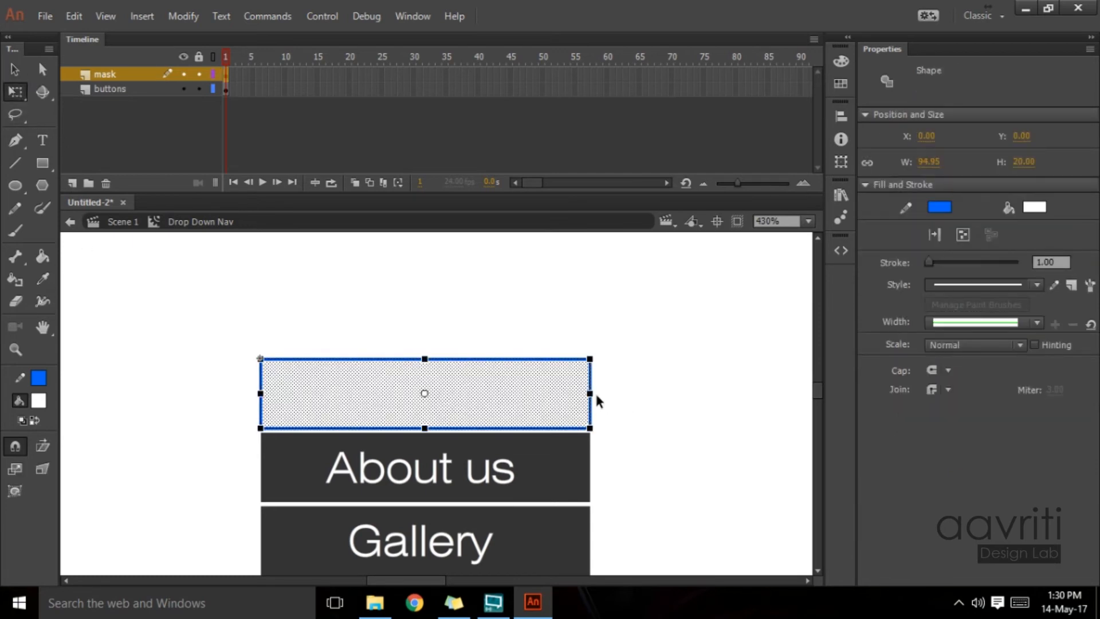
click(613, 371)
click(548, 357)
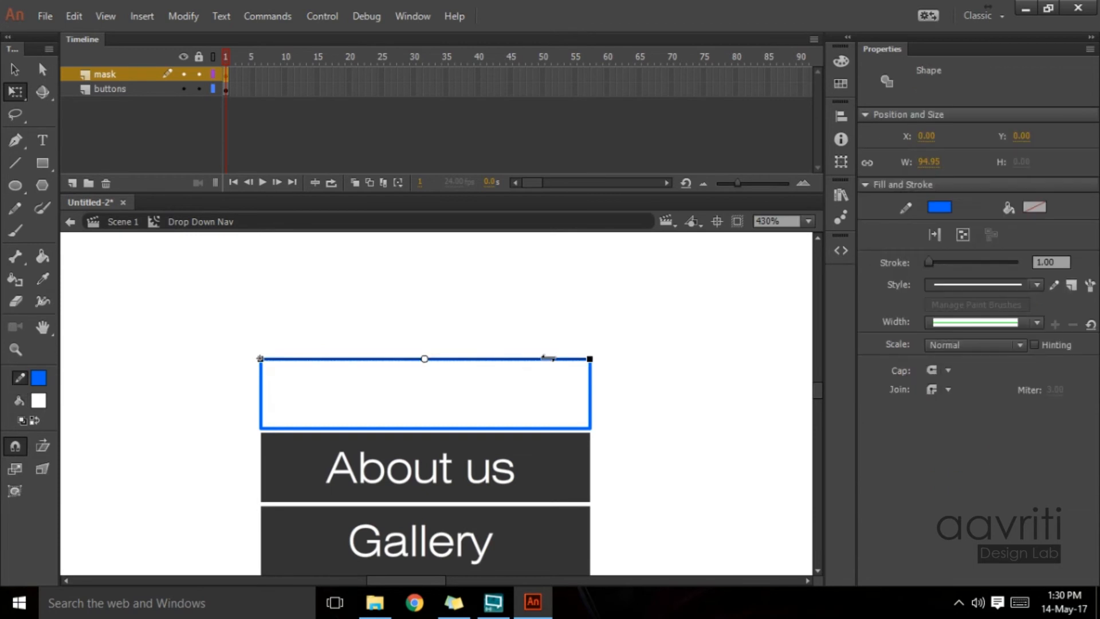
double_click(547, 357)
key(Delete)
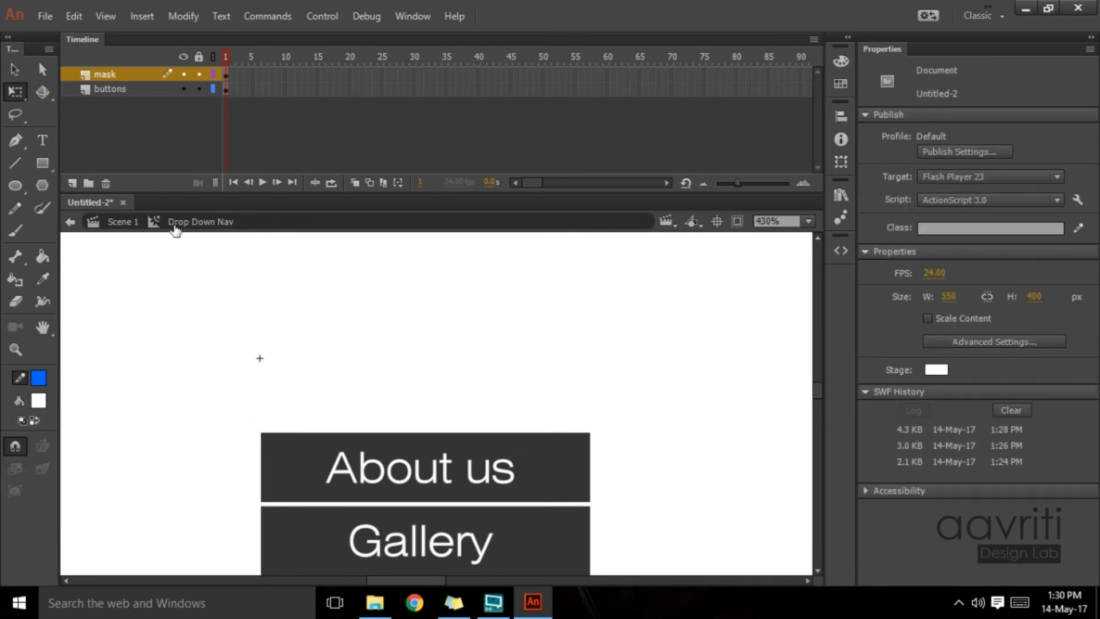
Step: Widen the mask rectangle evenly on both sides to about 97.95 px, slightly beyond the button edges
click(396, 407)
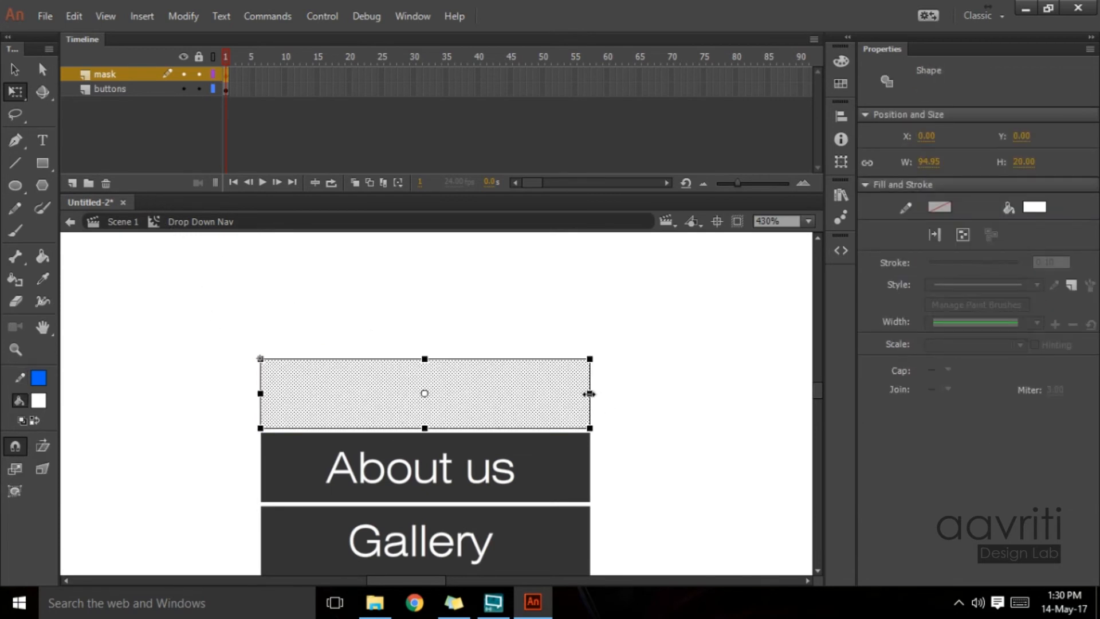
key(ctrl+equal)
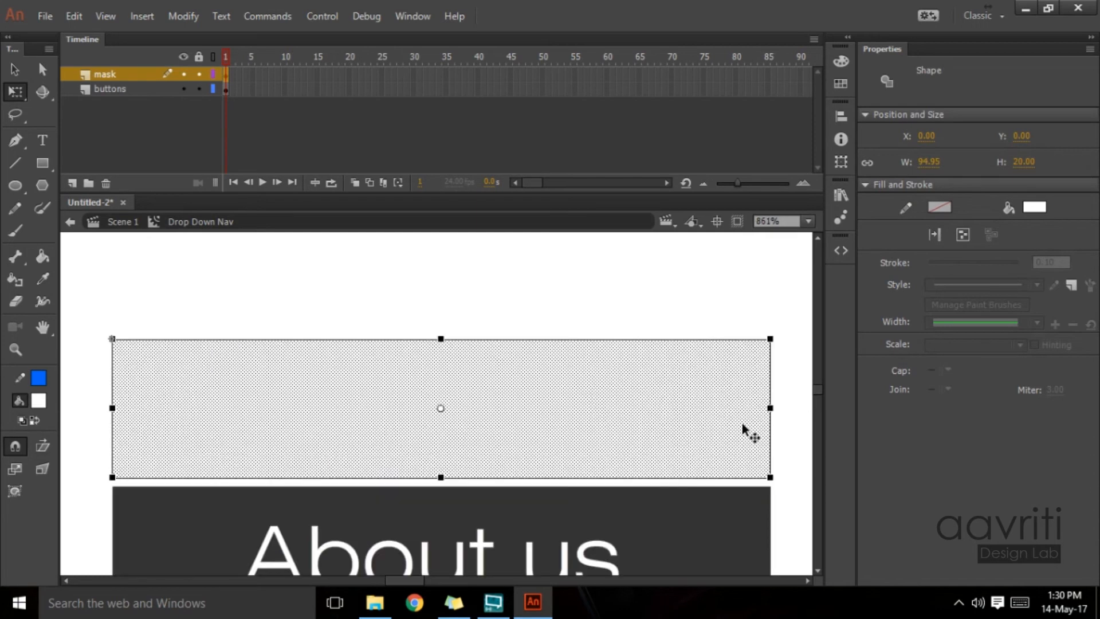
mouse_move(768, 409)
mouse_down()
mouse_move(785, 405)
mouse_move(777, 408)
mouse_up()
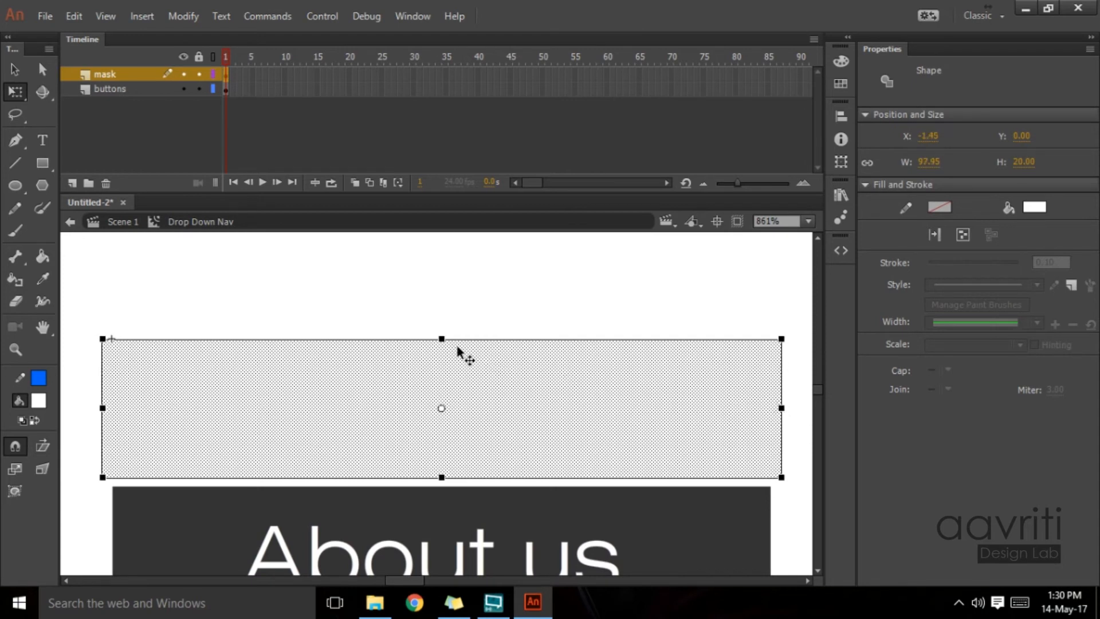
Step: Heighten the mask rectangle evenly above and below to about 21.60 px, slightly beyond the Home button's edges
mouse_move(443, 335)
mouse_down()
mouse_move(439, 327)
mouse_move(447, 335)
mouse_up()
drag(444, 337, 442, 330)
key(ctrl+equal)
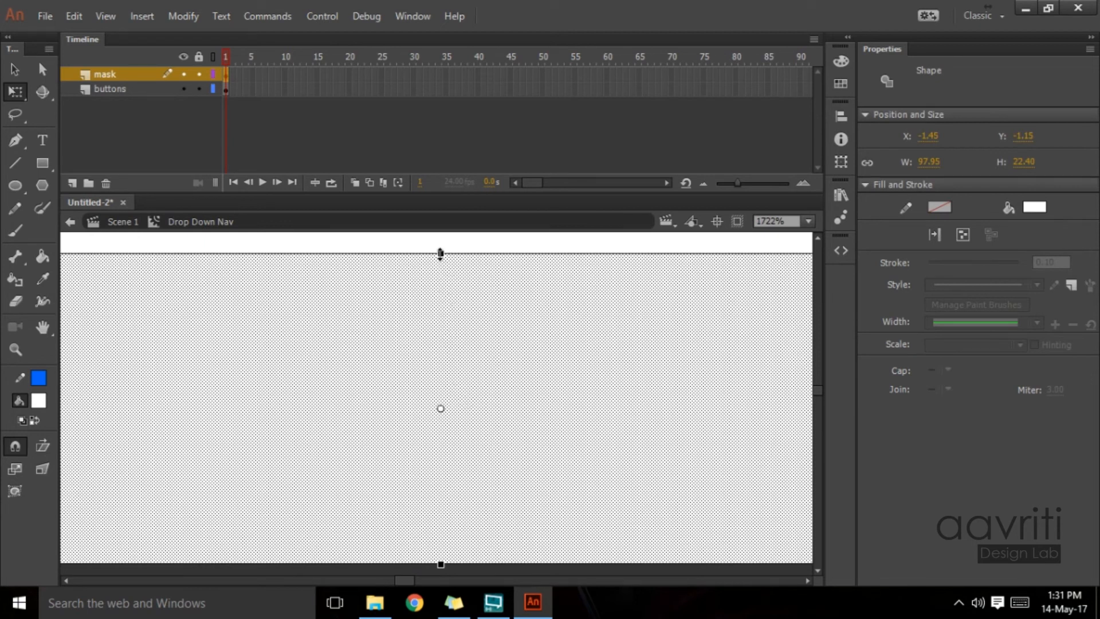
drag(440, 254, 440, 259)
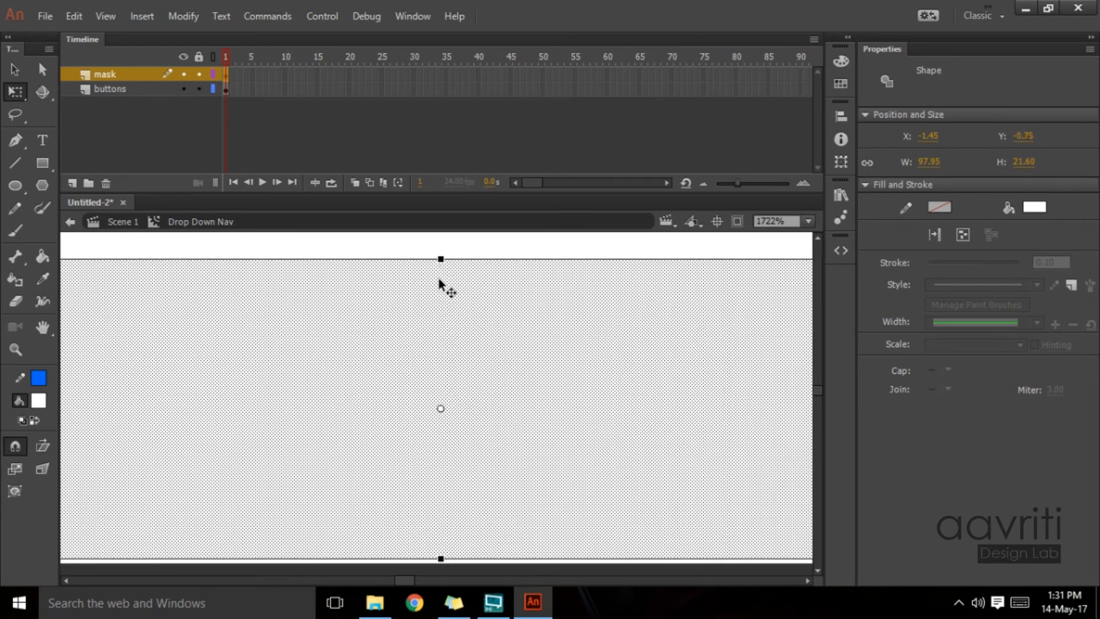
Step: Change the mask rectangle's fill colour from white to blue
key(ctrl+minus)
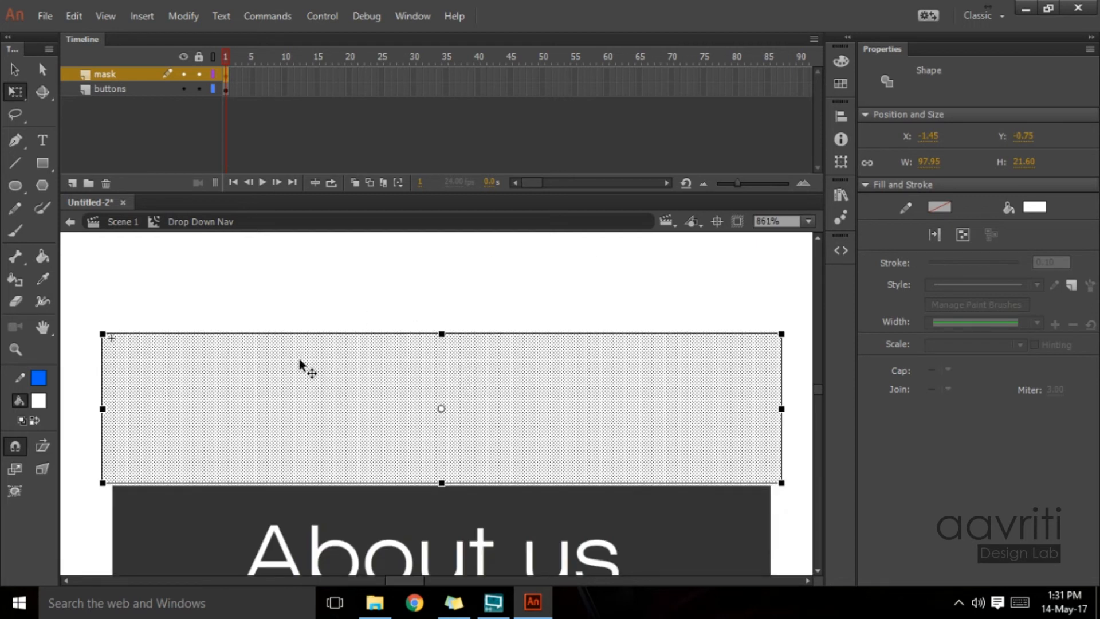
click(33, 404)
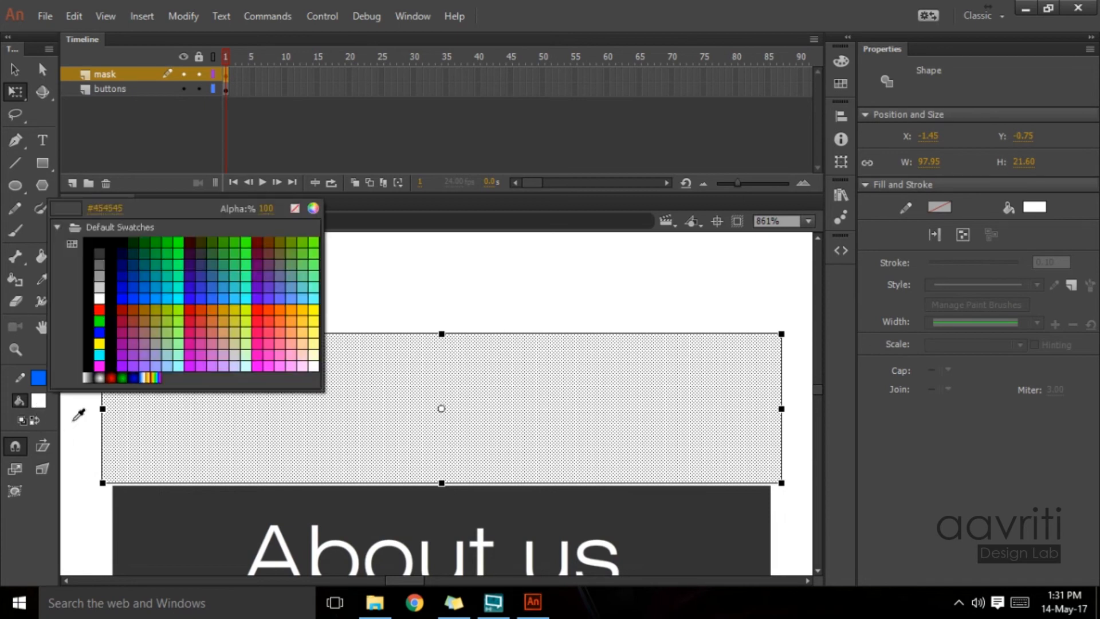
click(138, 290)
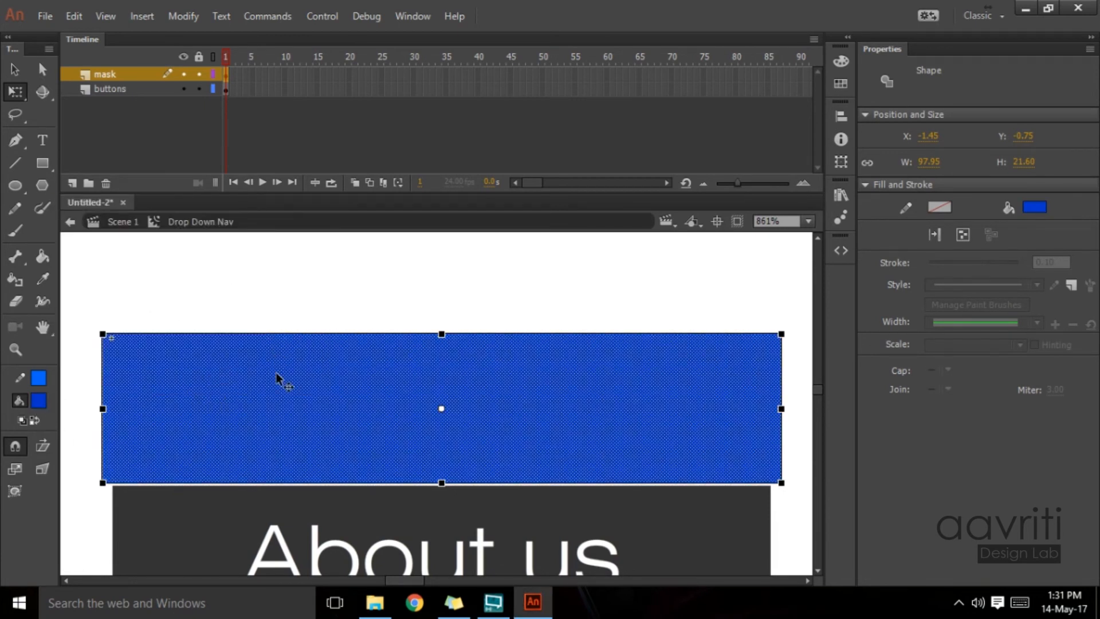
key(ctrl+minus)
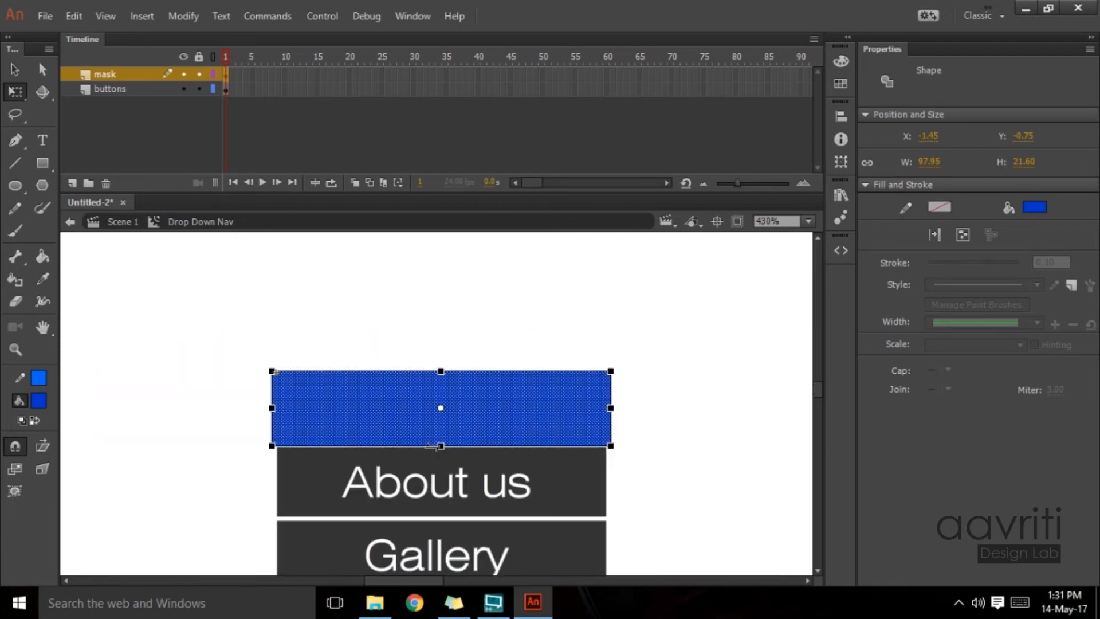
Step: Test the movie to check the blue rectangle over the Home button, and close the preview
click(244, 346)
click(342, 398)
key(ctrl+Return)
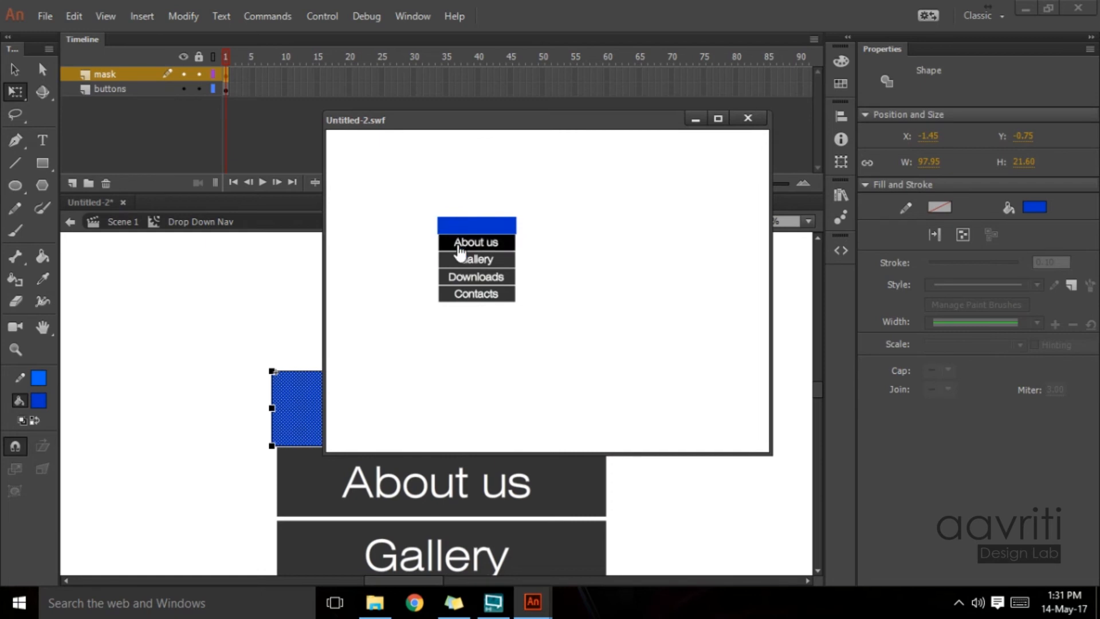
click(748, 118)
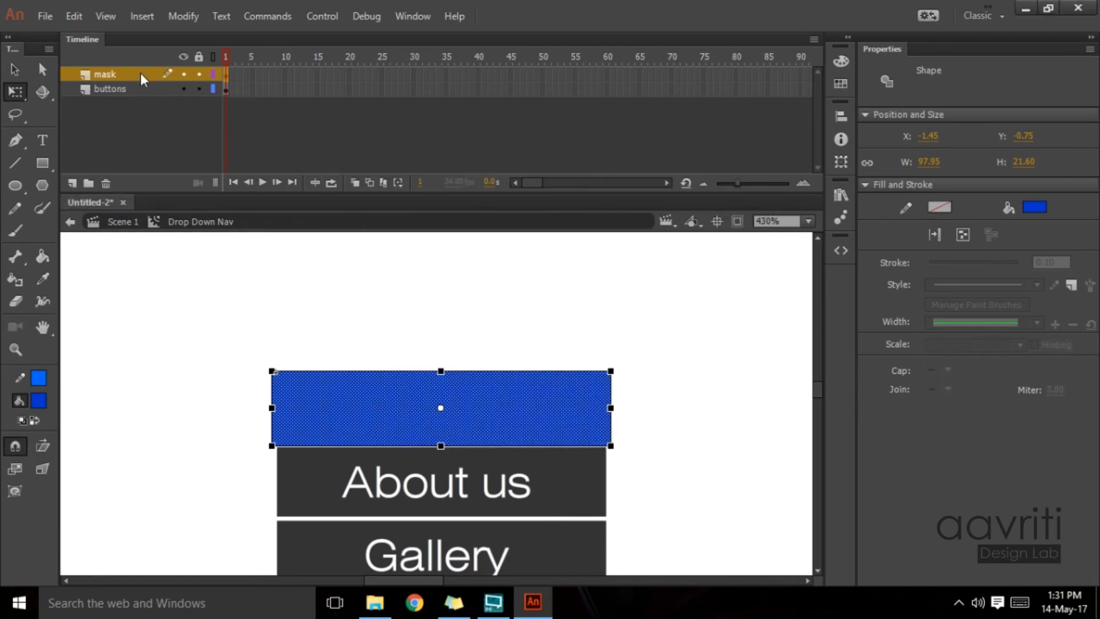
Step: Turn the mask layer into a mask for the buttons layer and test the masked movie
right_click(139, 73)
click(205, 322)
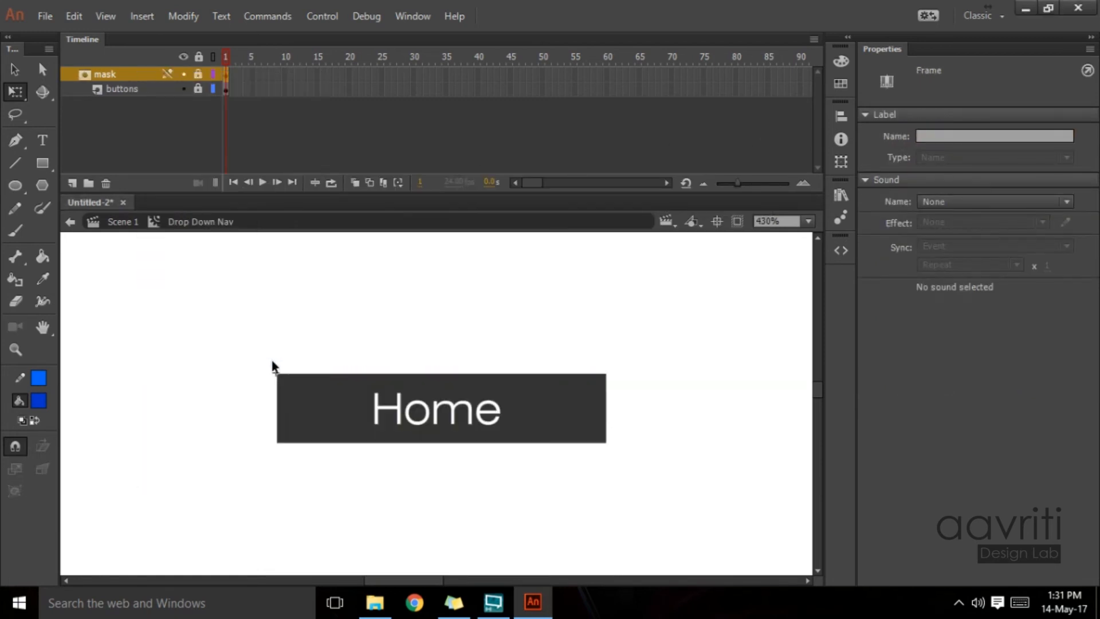
scroll(689, 455, down, 3)
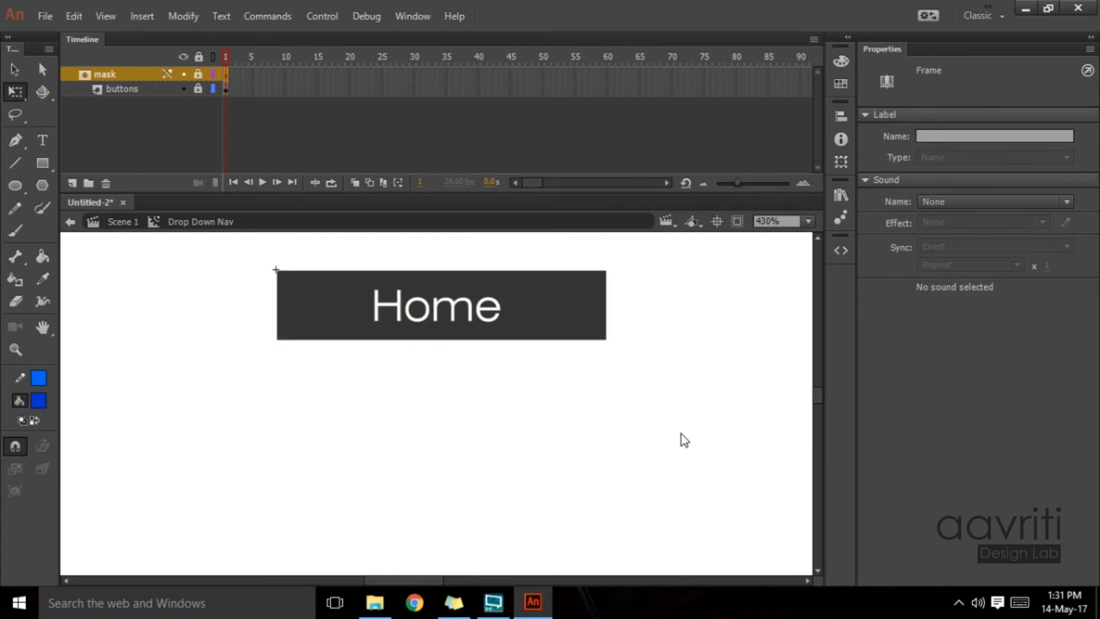
key(ctrl+Return)
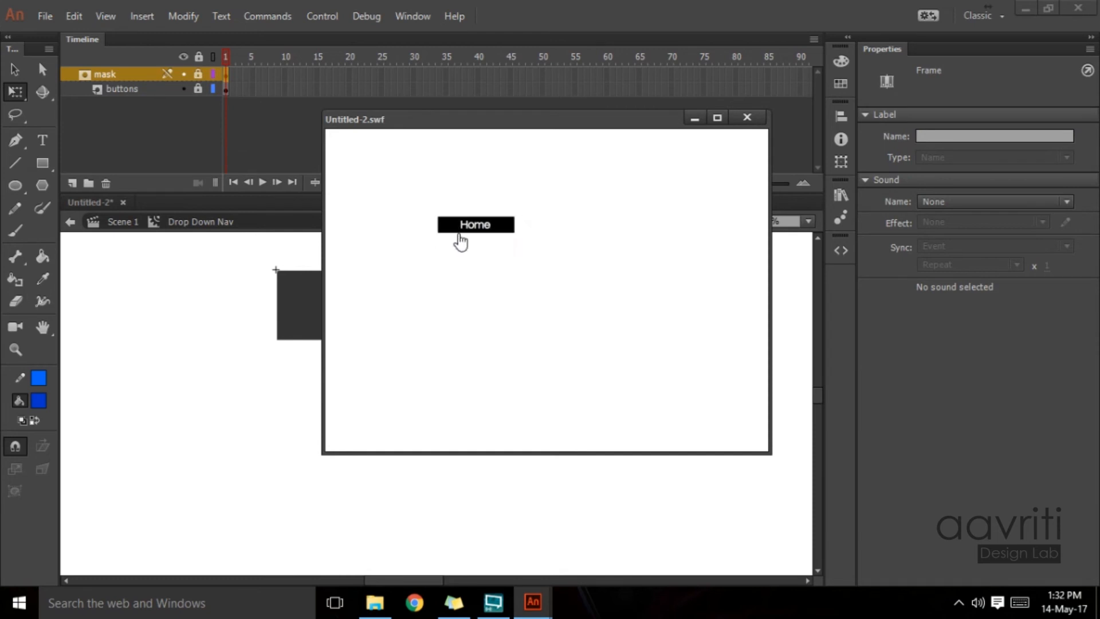
click(747, 118)
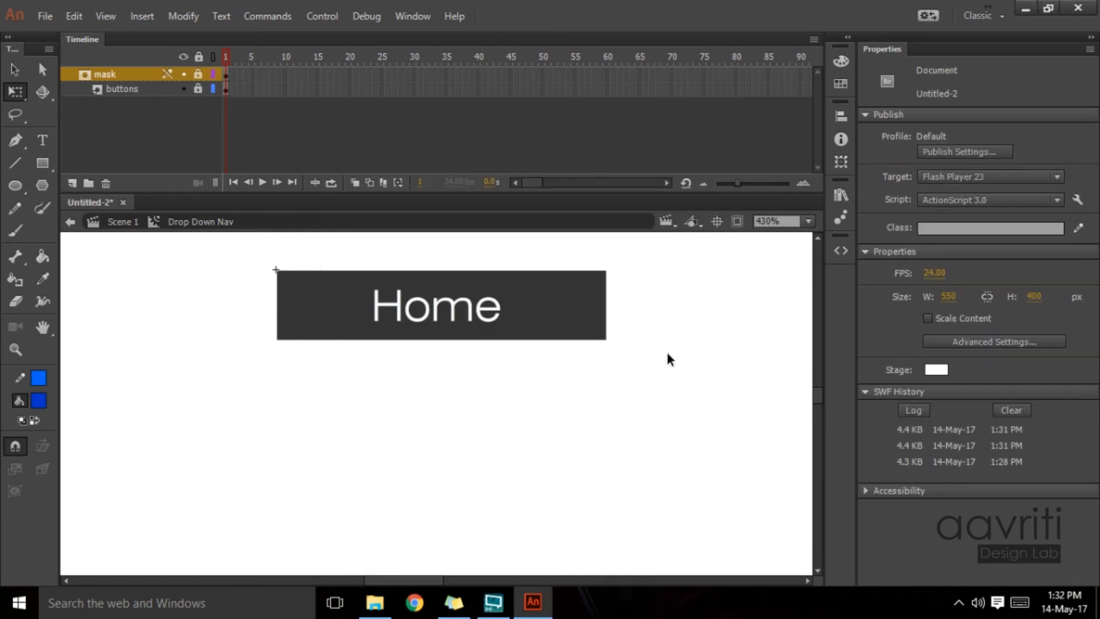
Step: Unlock the mask layer and convert its blue rectangle into a Movie Clip symbol named mask
key(ctrl+minus)
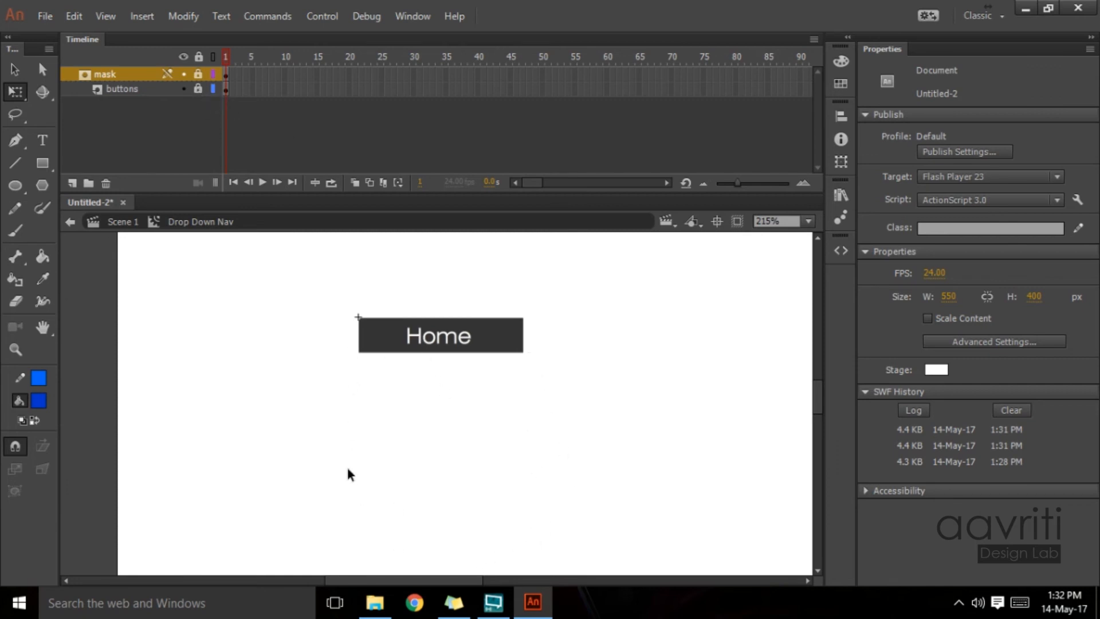
click(197, 74)
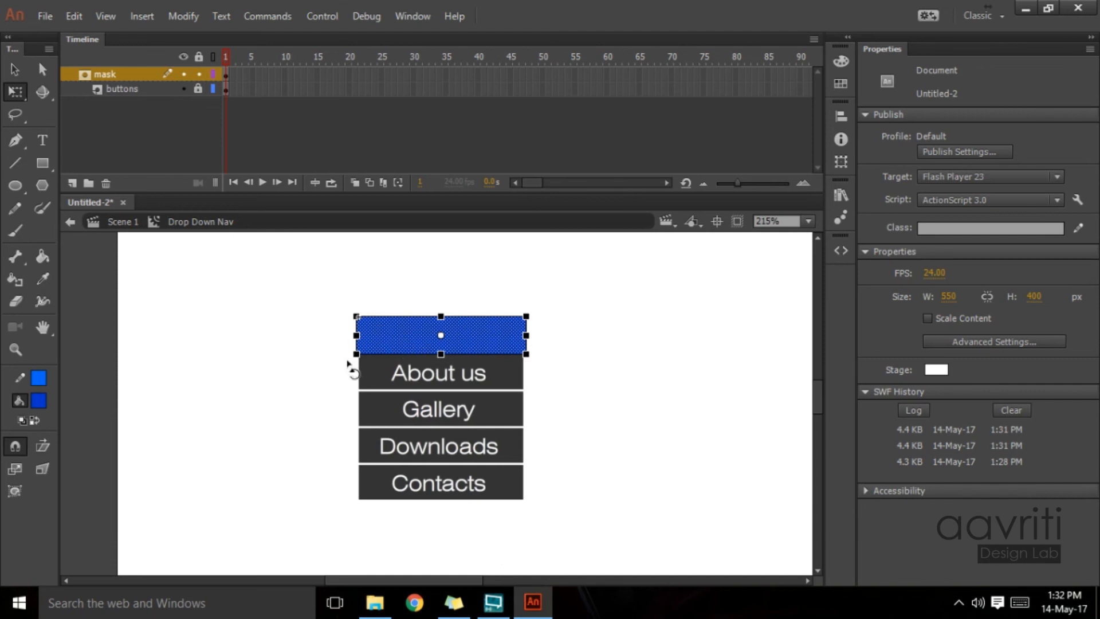
key(F8)
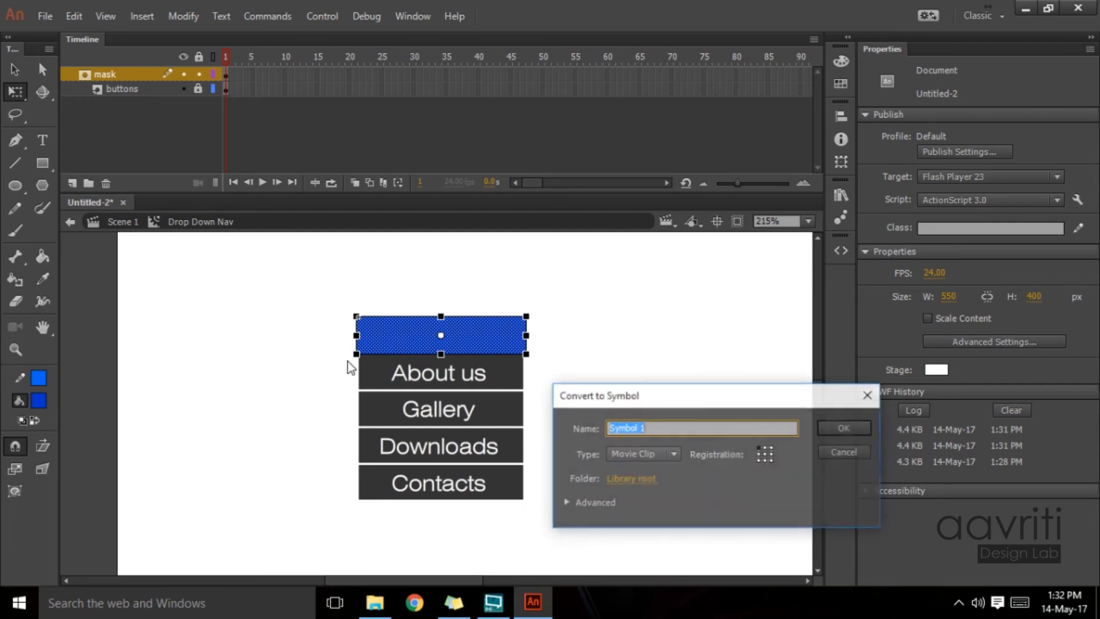
text(ma)
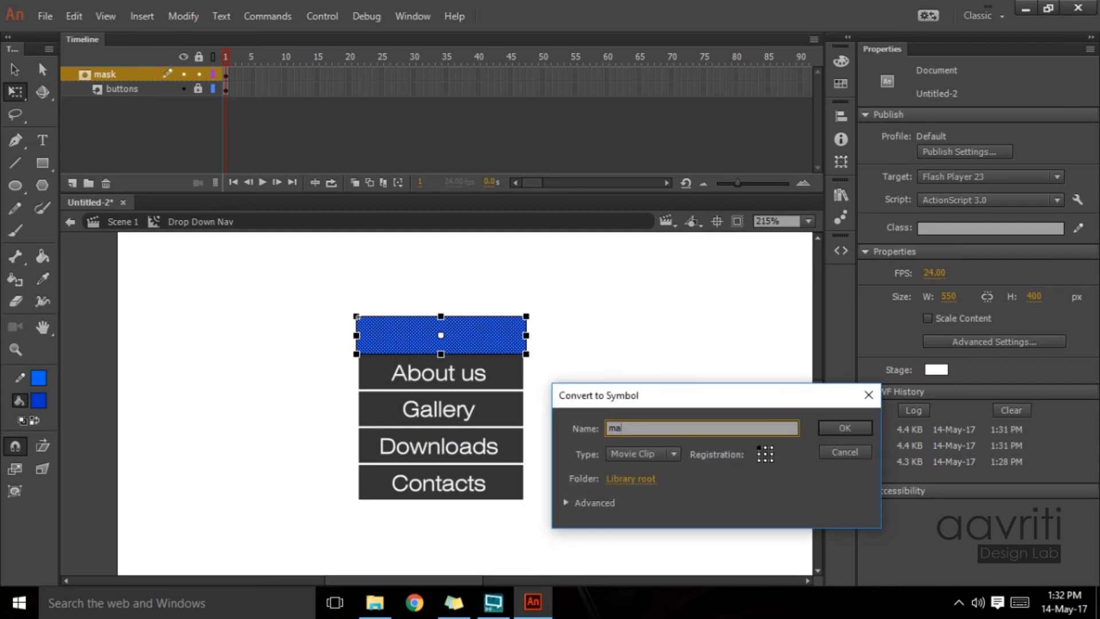
text(sk)
click(678, 454)
click(676, 458)
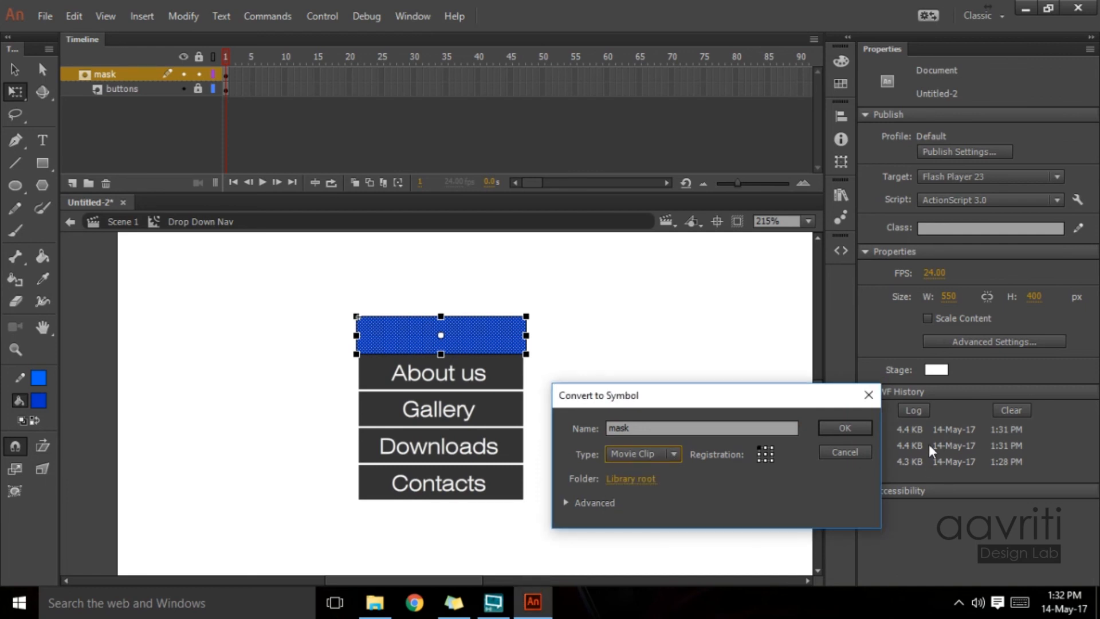
click(840, 425)
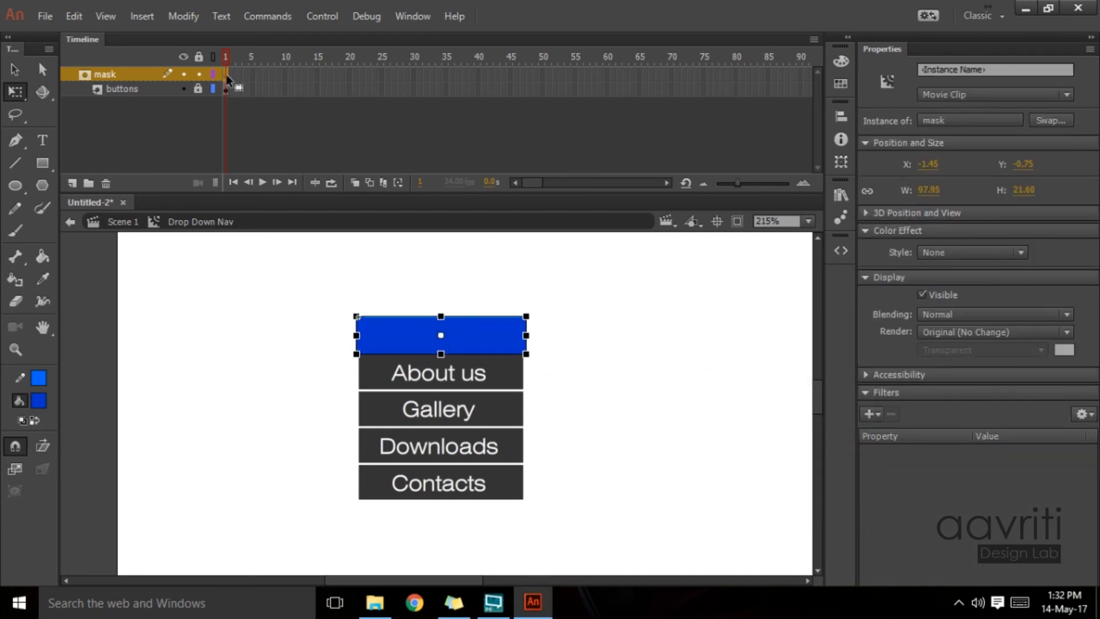
Step: Create a motion tween on the mask layer ending at frame 15, and extend the buttons layer to frame 15
right_click(226, 75)
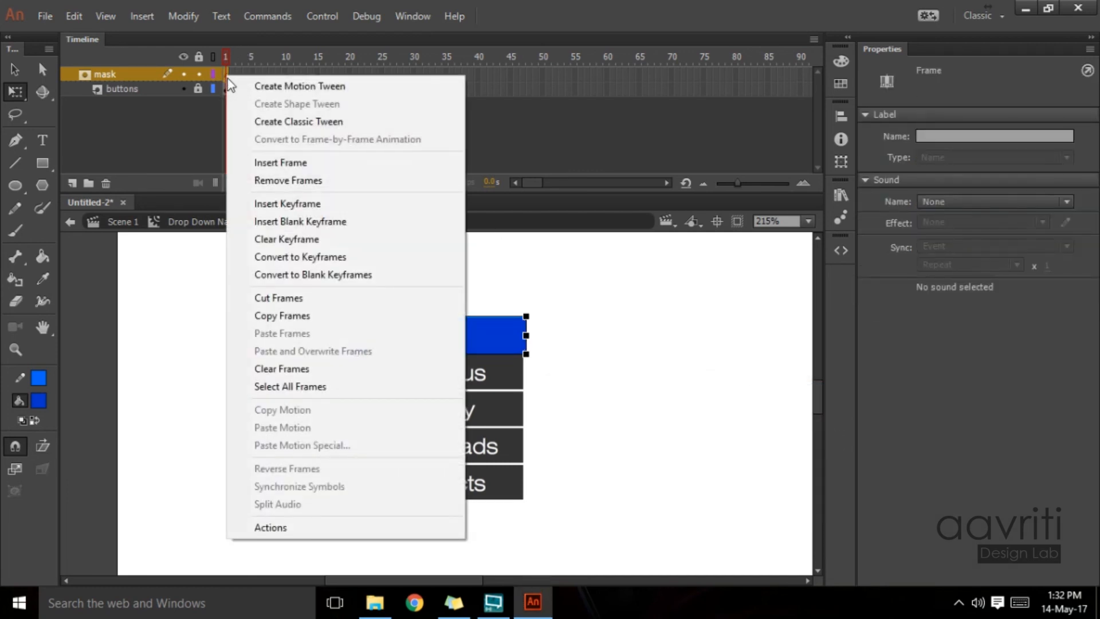
click(285, 87)
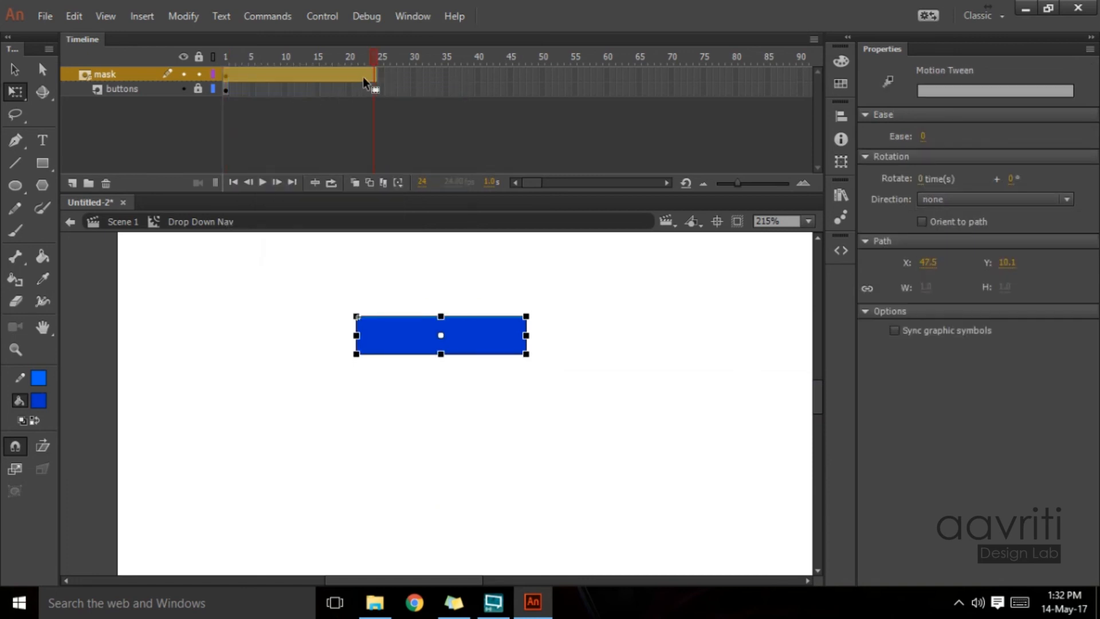
drag(375, 74, 316, 75)
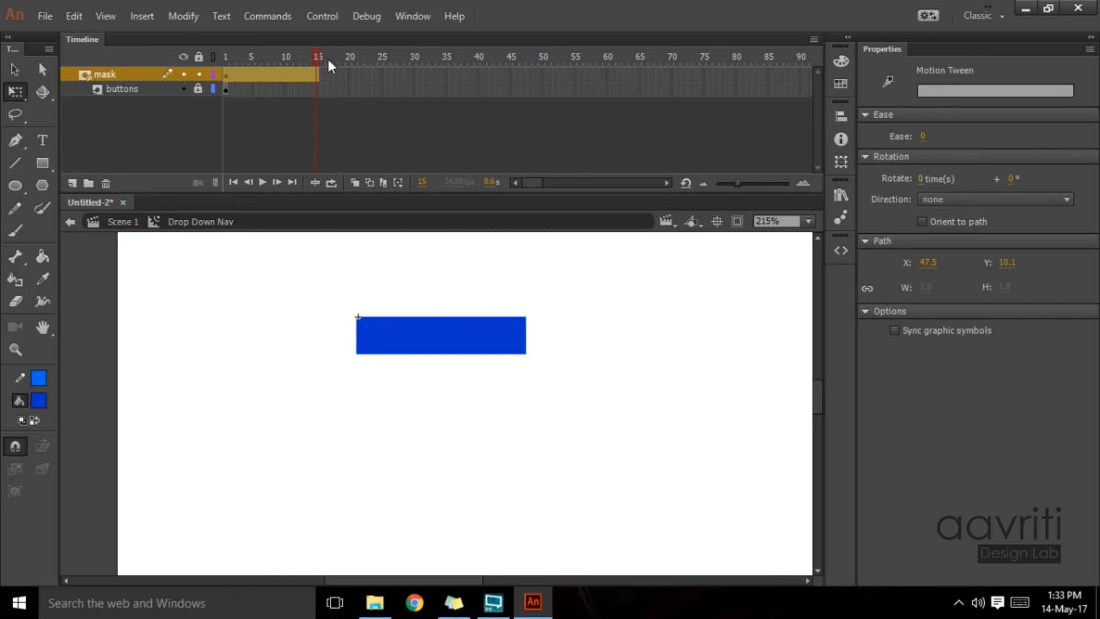
click(316, 90)
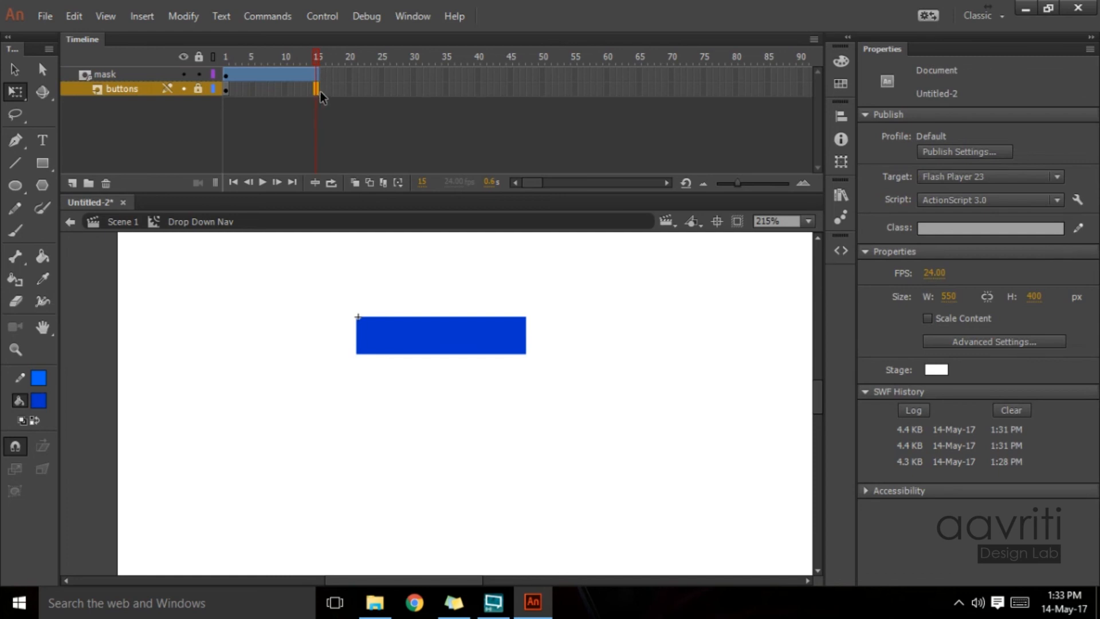
key(F5)
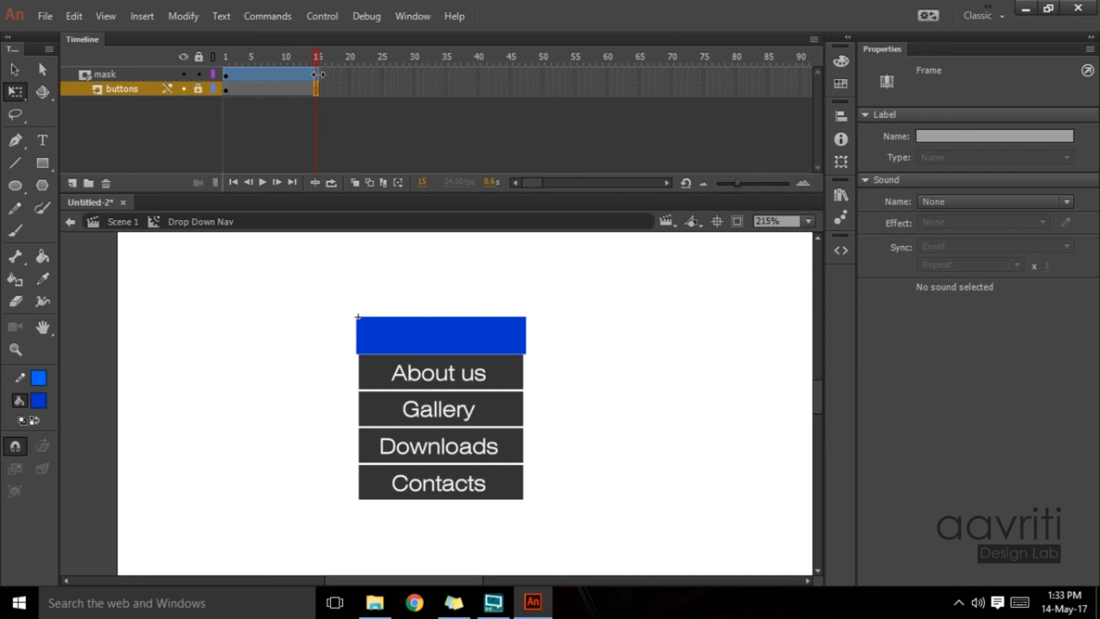
Step: At frame 15, stretch the mask downward to about 108.50 px high, covering all five buttons, and lock the mask layer
click(317, 74)
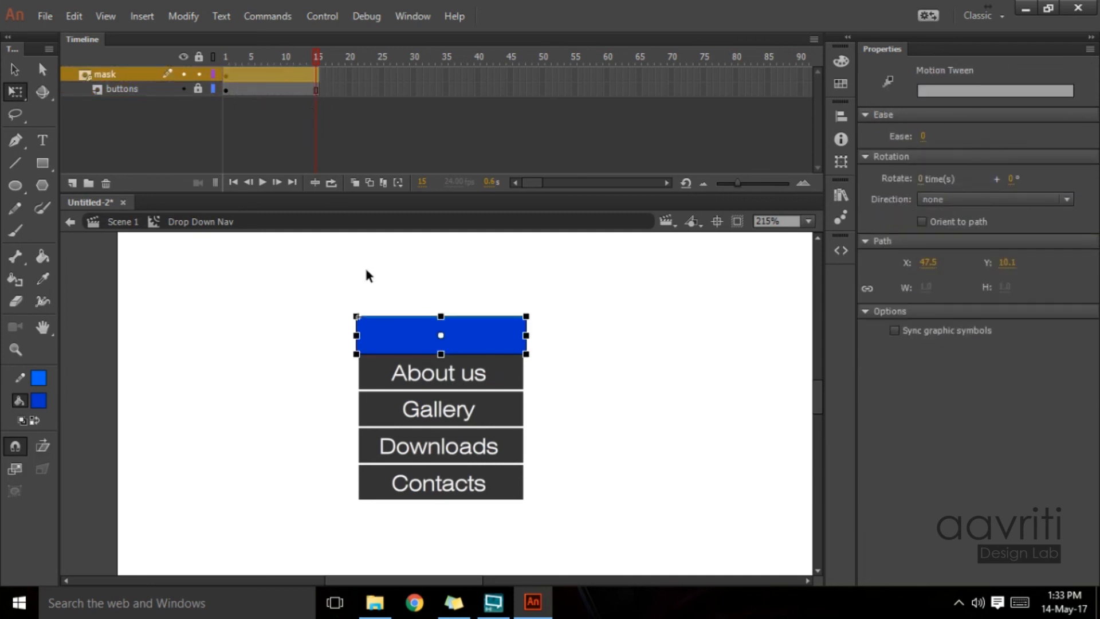
click(441, 355)
drag(441, 355, 457, 381)
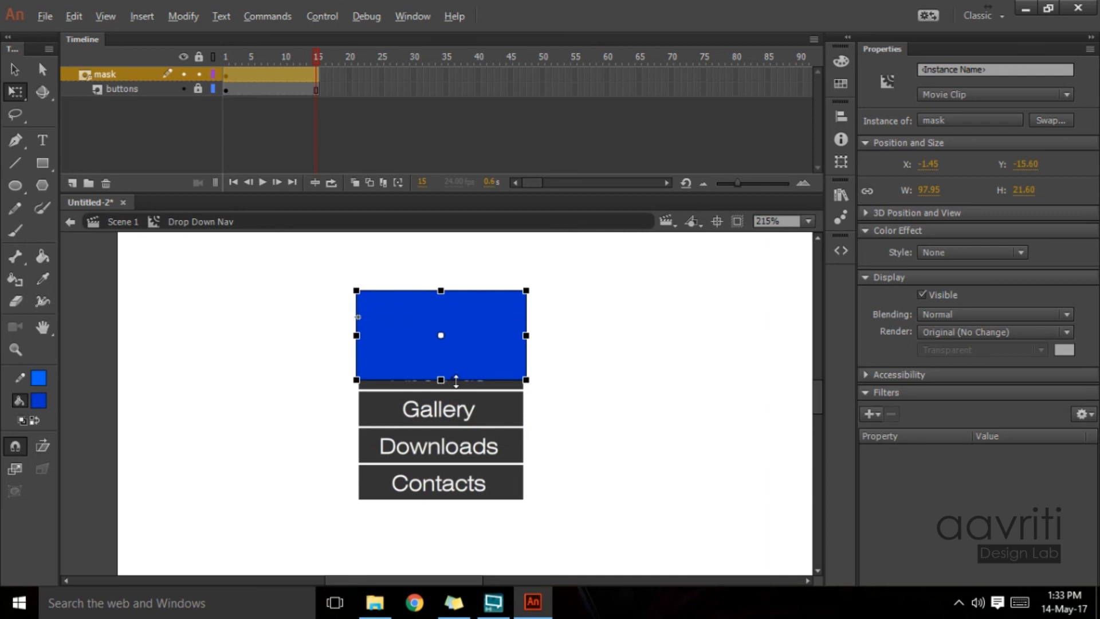
drag(457, 381, 482, 506)
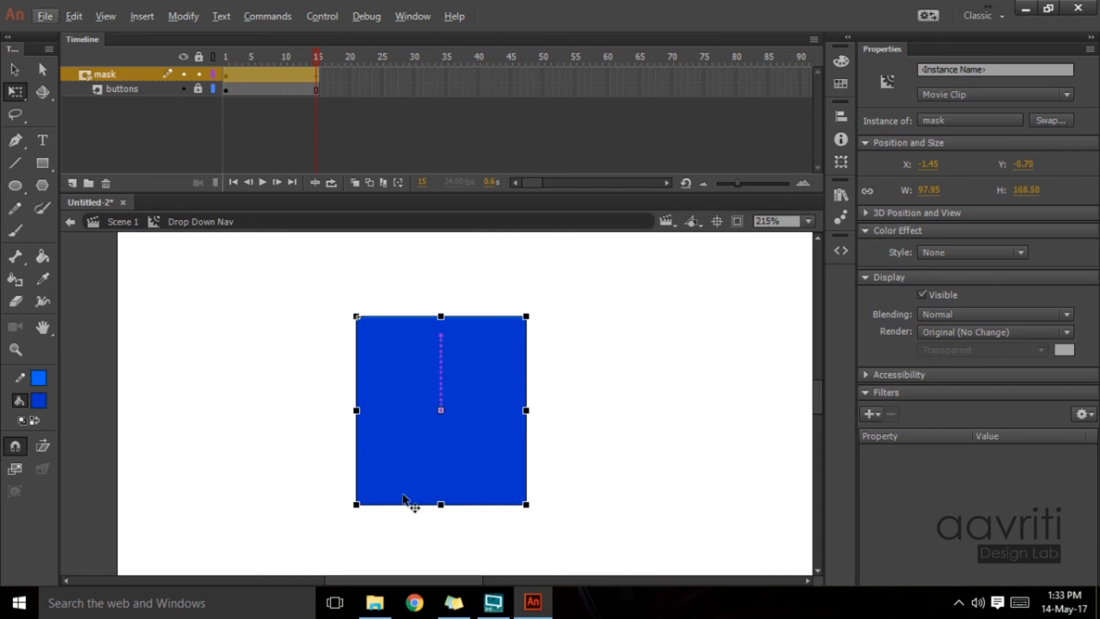
click(199, 75)
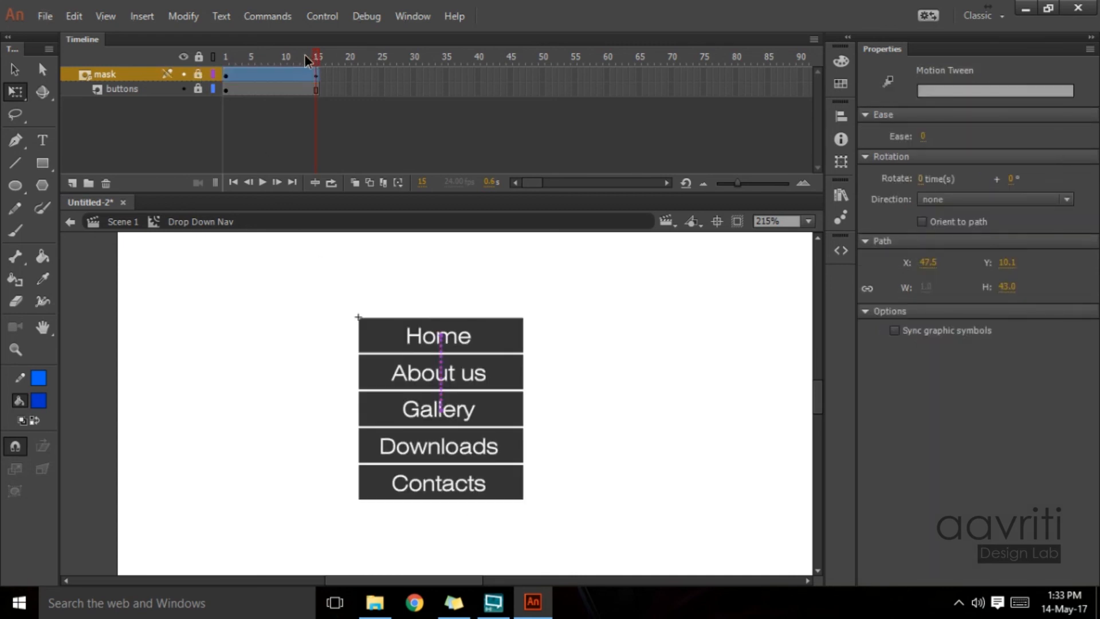
Step: Preview the drop-down animation by scrubbing the timeline and testing the movie
drag(305, 54, 358, 84)
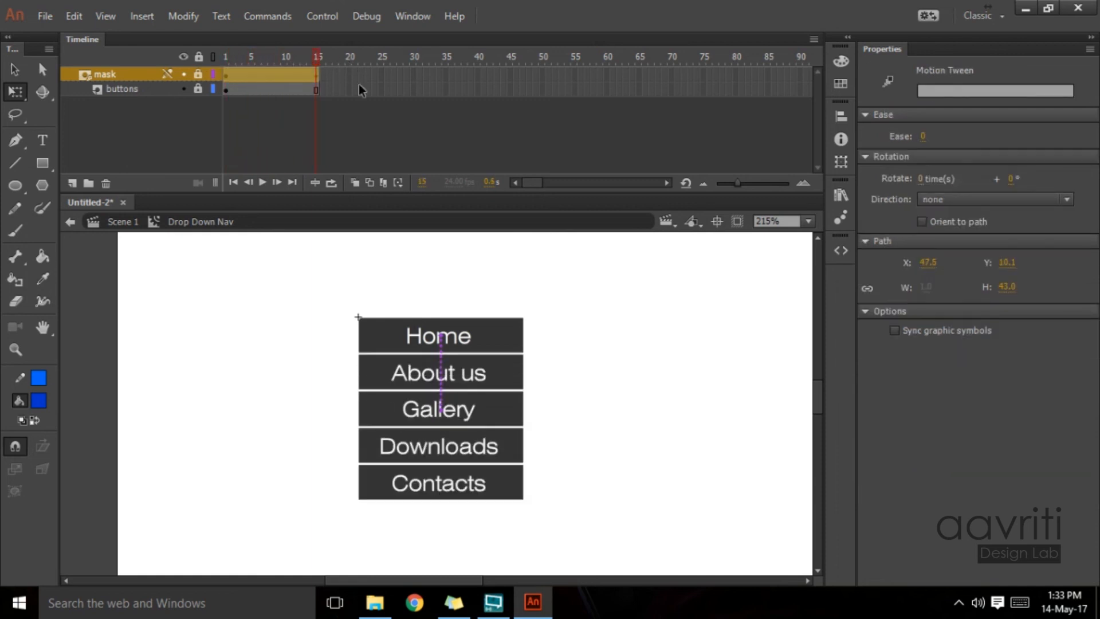
key(ctrl+Return)
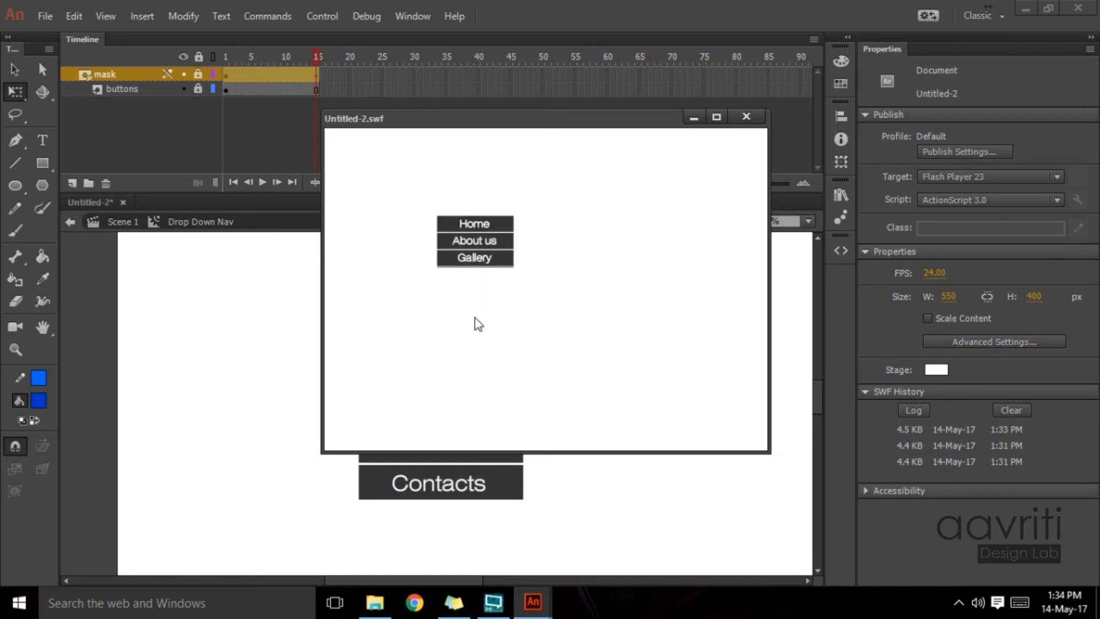
click(746, 117)
Step: Add the Timeline Navigation code snippet Stop at this Frame to frame 1 of the Drop Down Nav movie clip
drag(317, 60, 225, 60)
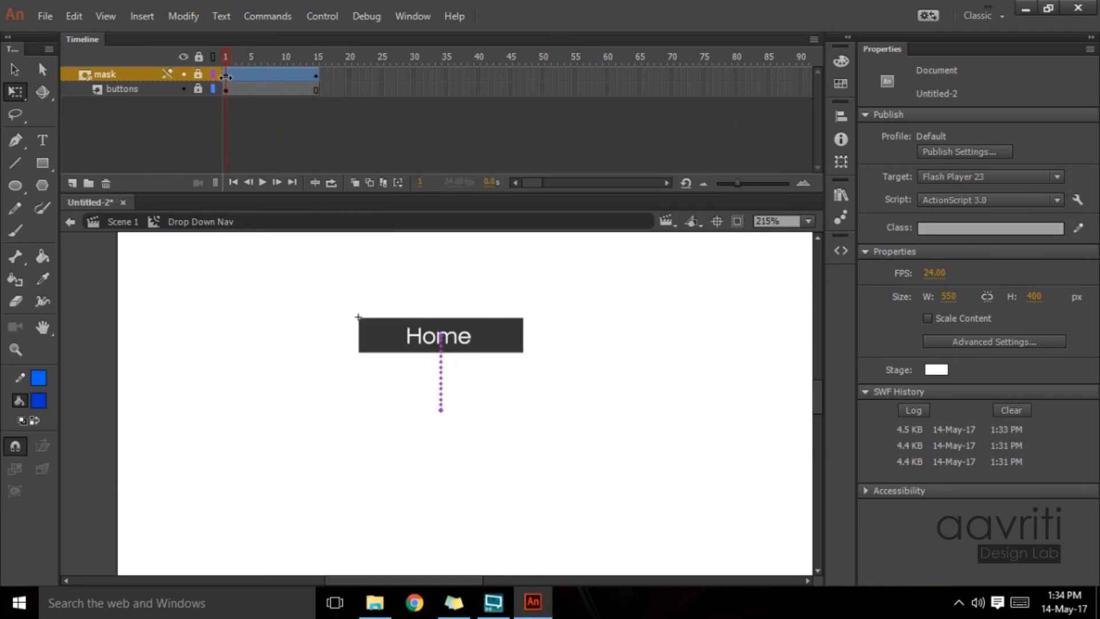
click(228, 75)
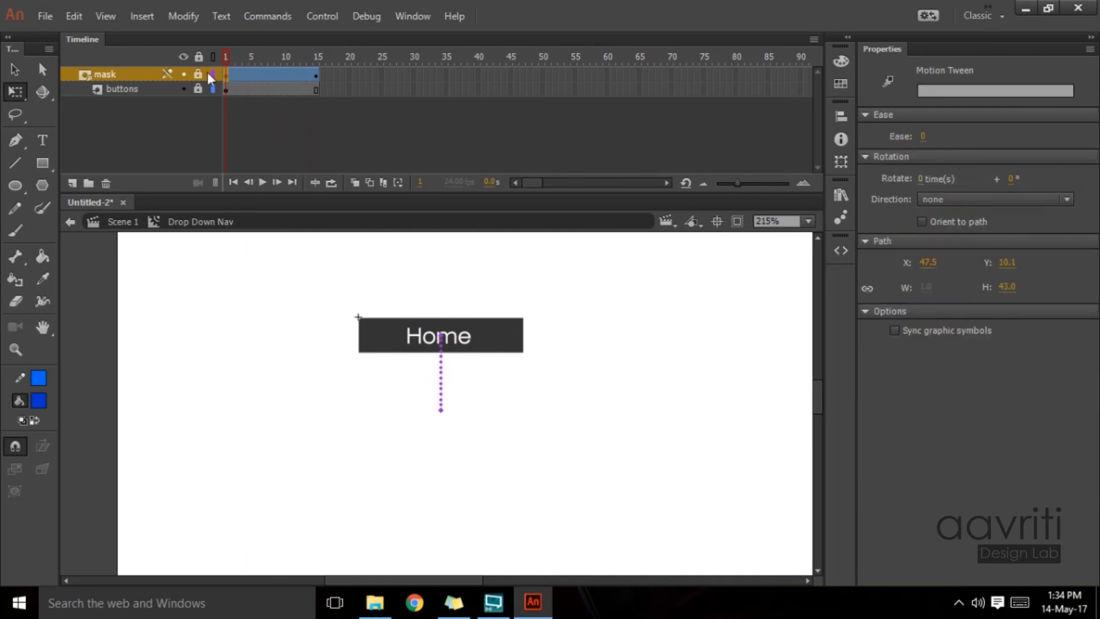
click(841, 250)
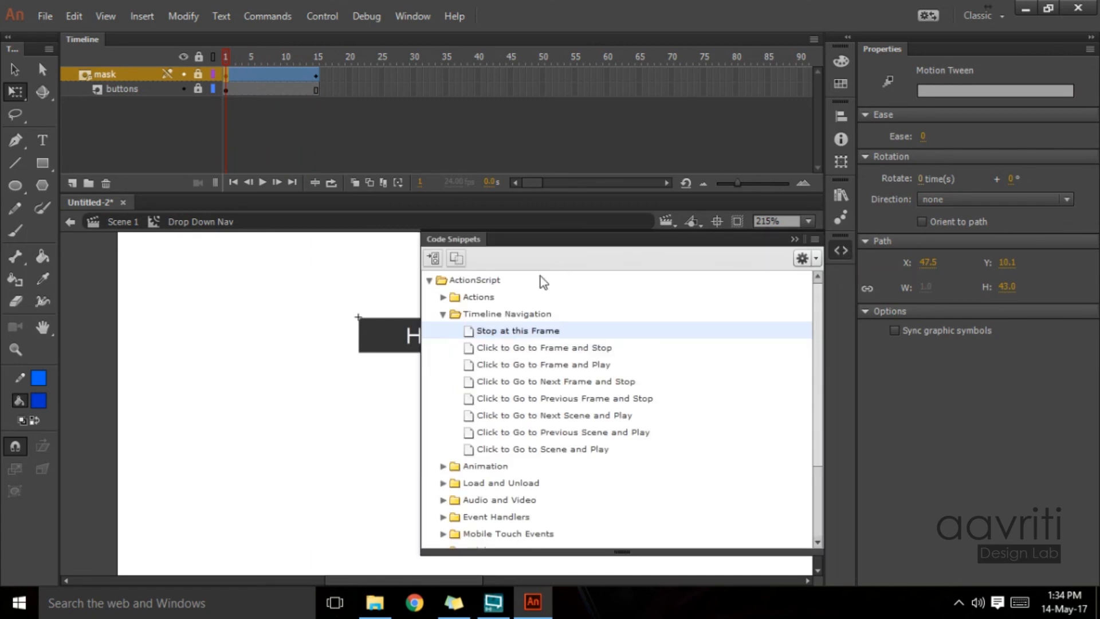
click(443, 314)
click(430, 281)
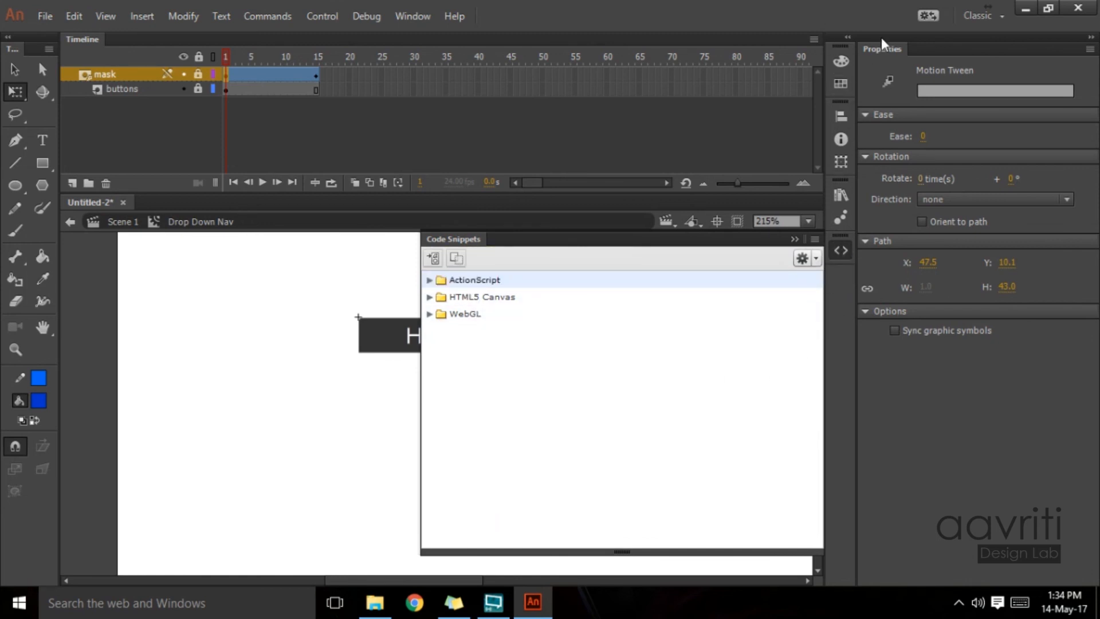
click(415, 17)
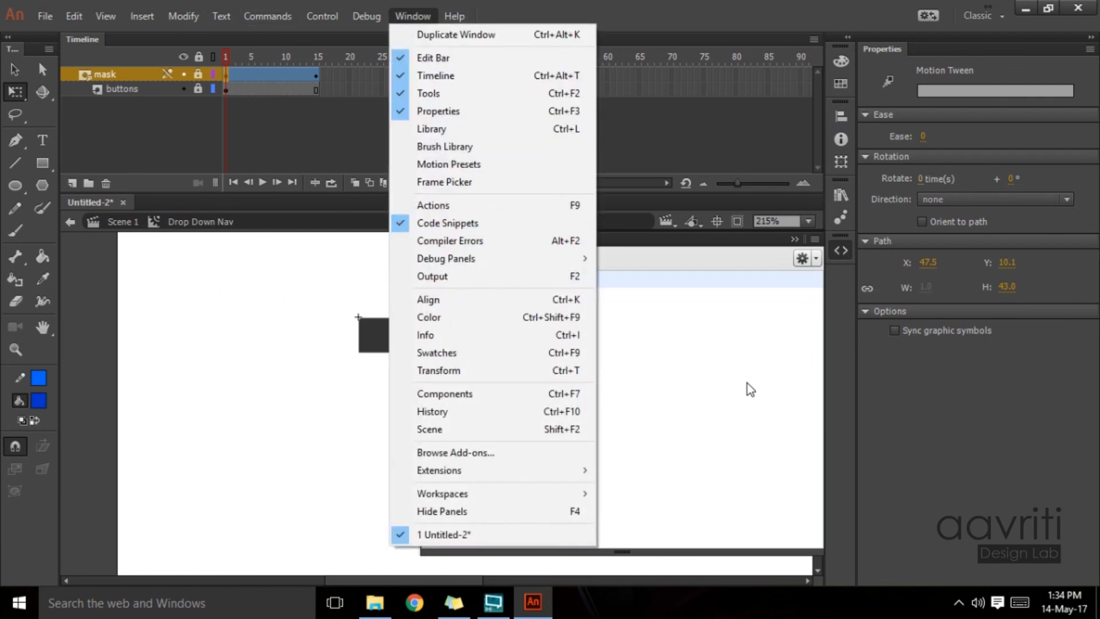
click(770, 361)
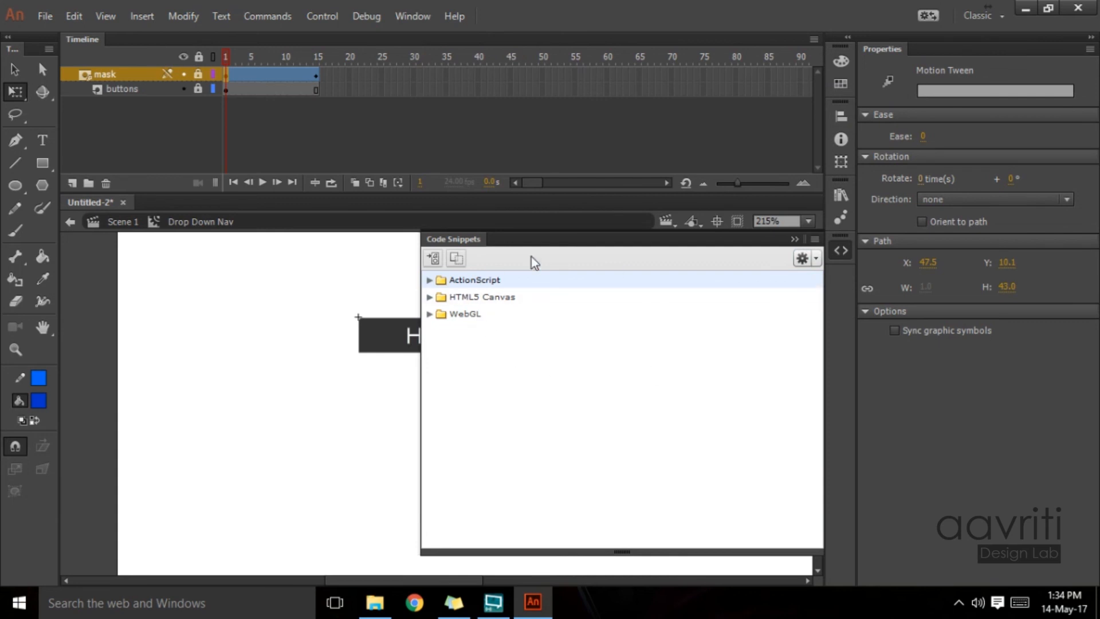
click(429, 280)
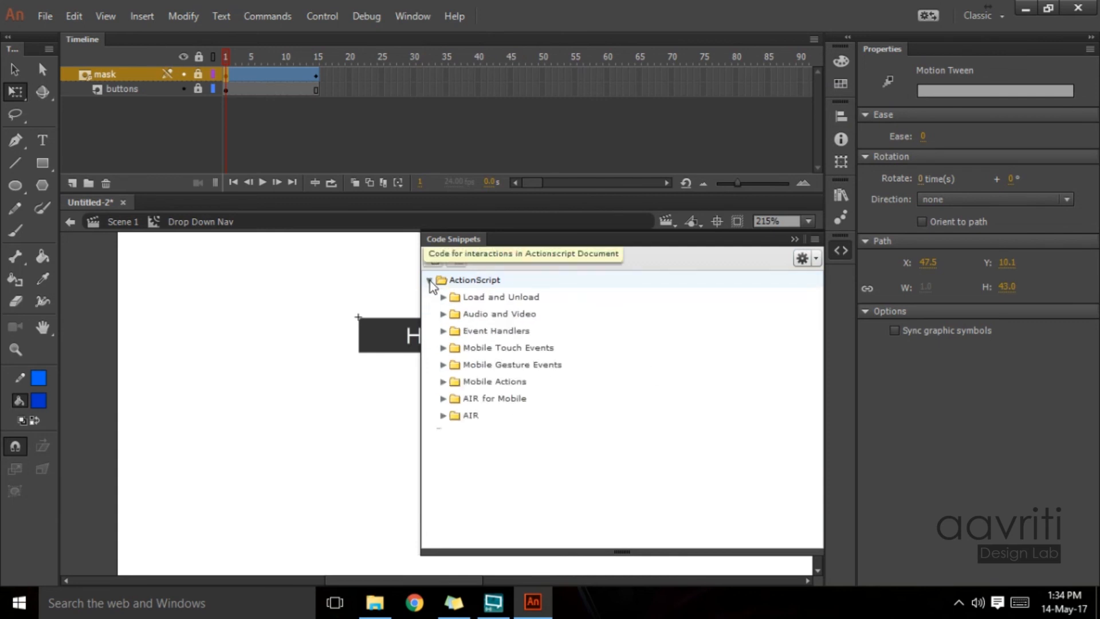
click(443, 314)
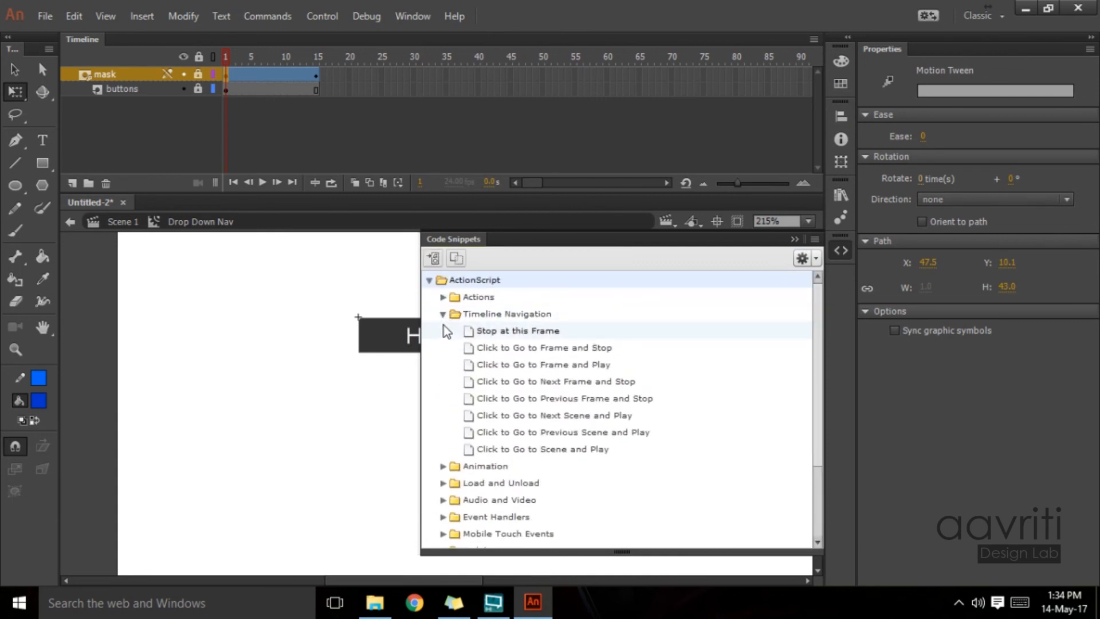
double_click(518, 332)
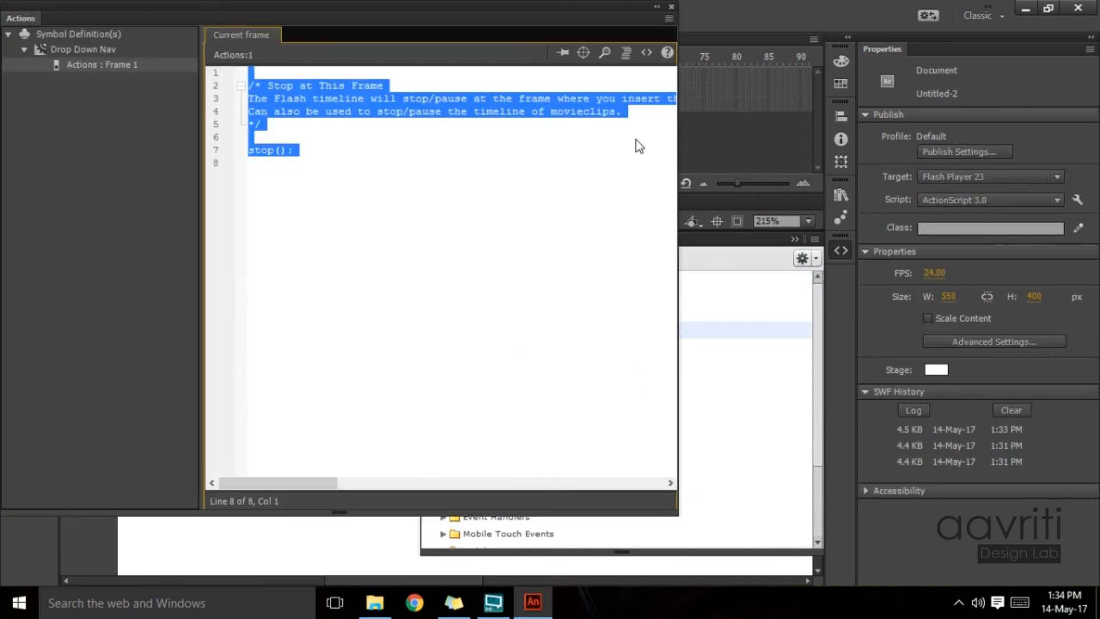
Step: Widen the Actions window and examine the inserted snippet's comment block and its stop(); line
click(347, 156)
drag(273, 174, 194, 34)
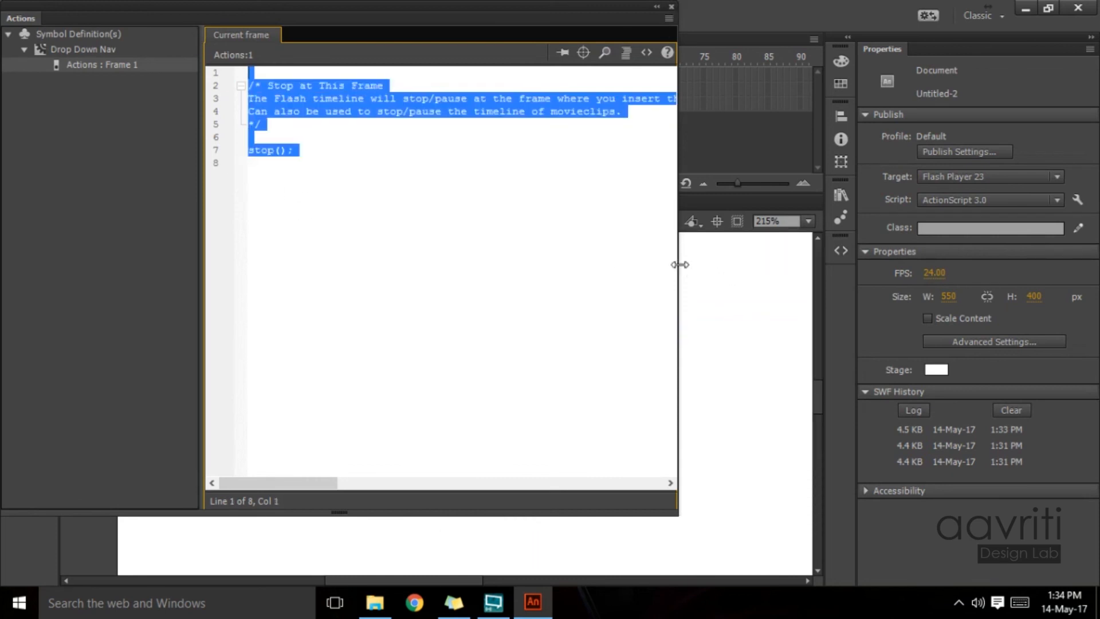
drag(681, 265, 890, 277)
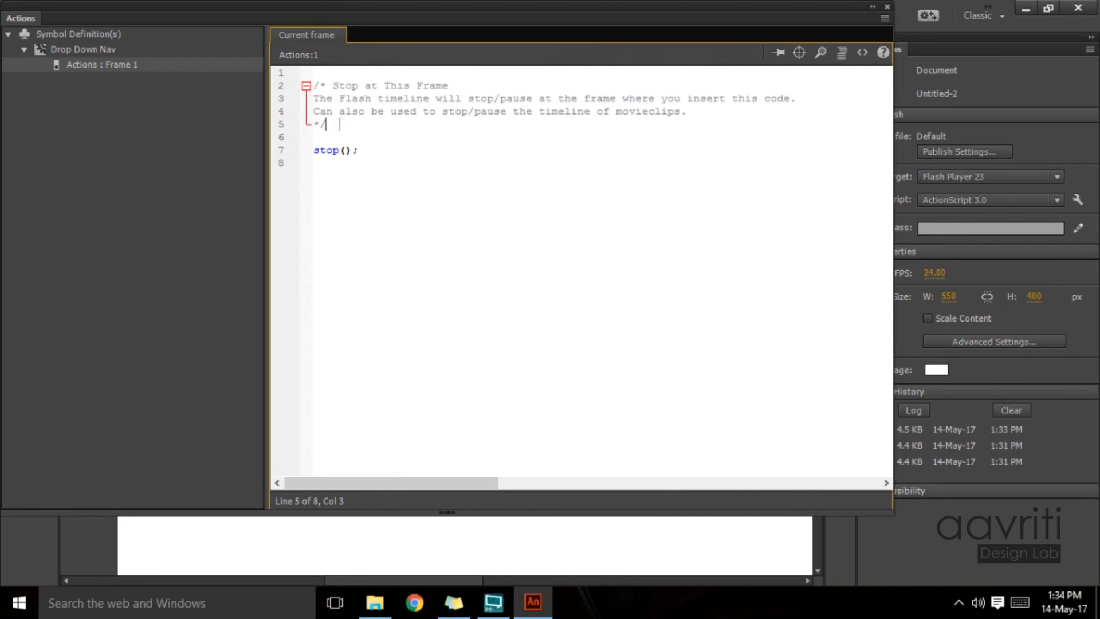
drag(340, 123, 313, 85)
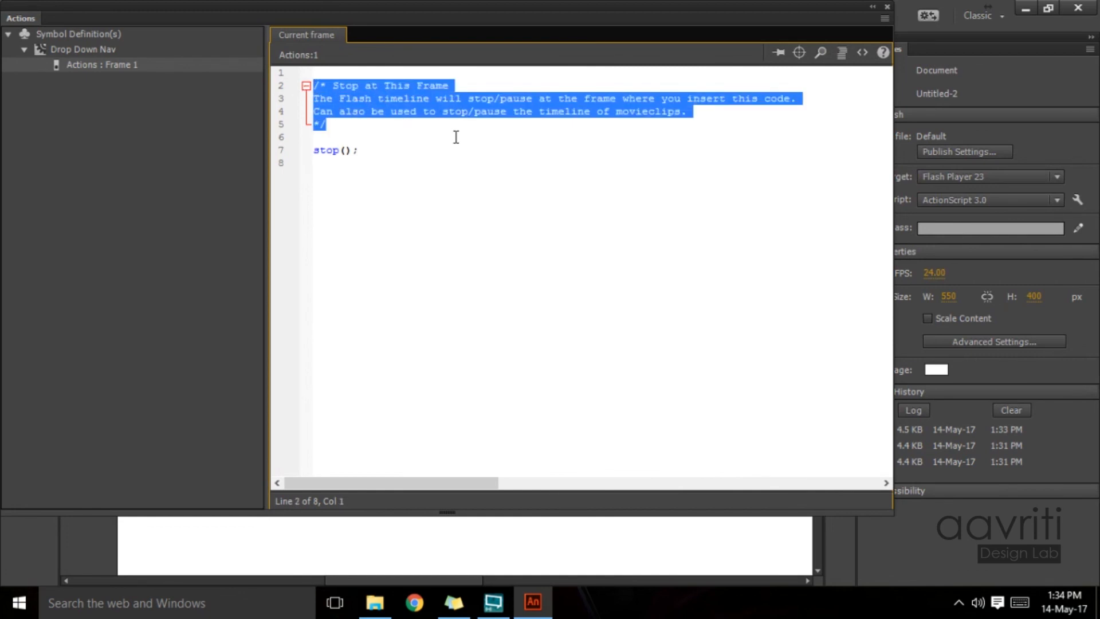
drag(379, 151, 313, 150)
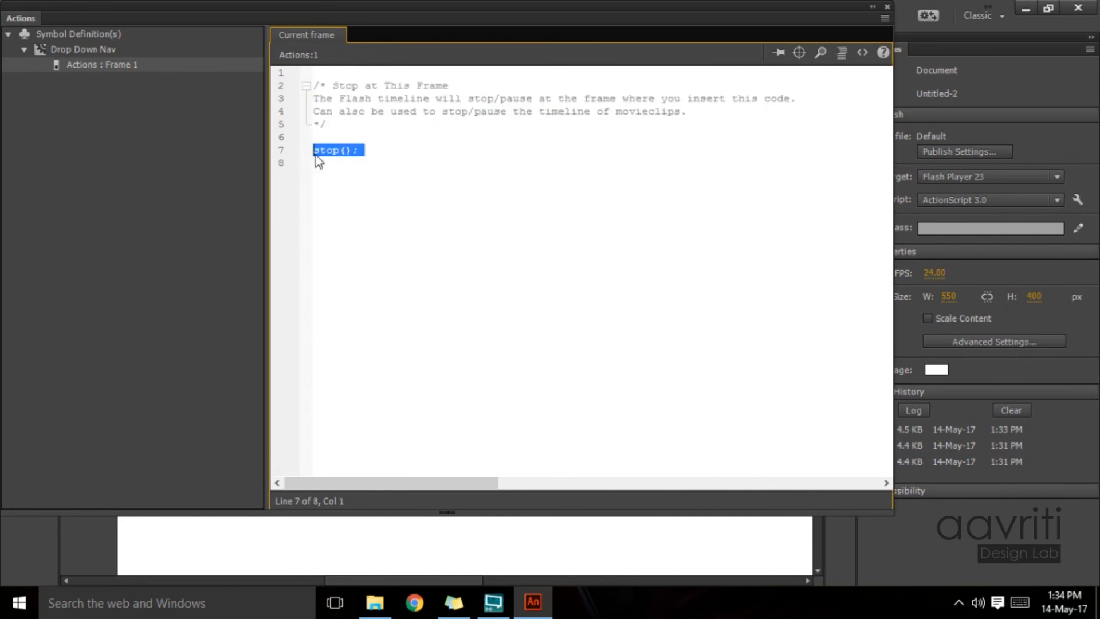